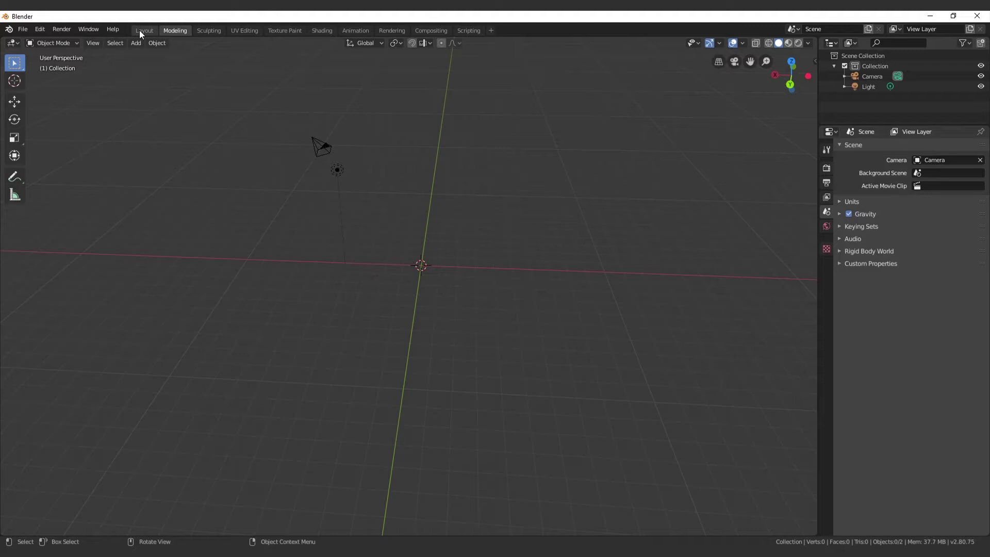
pyautogui.click(140, 30)
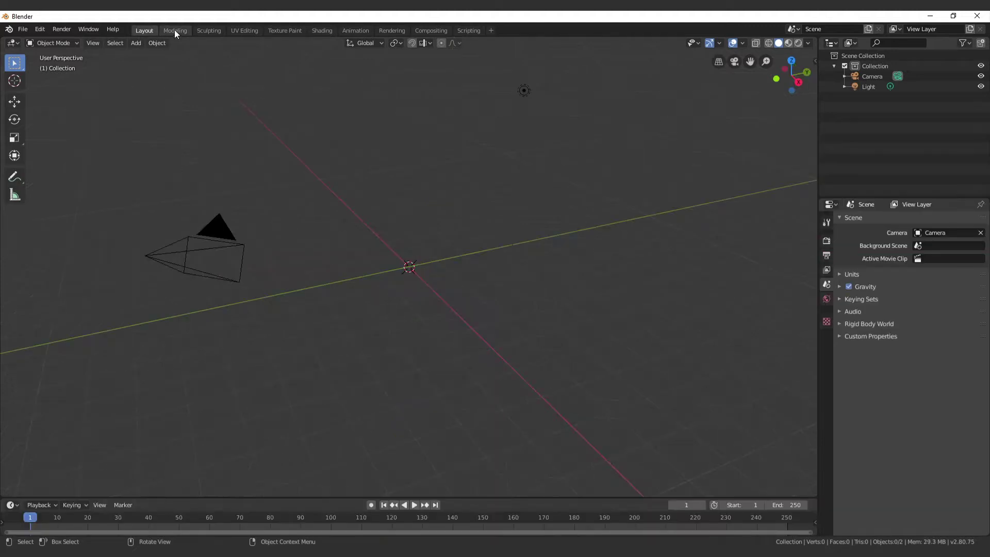
pyautogui.click(175, 30)
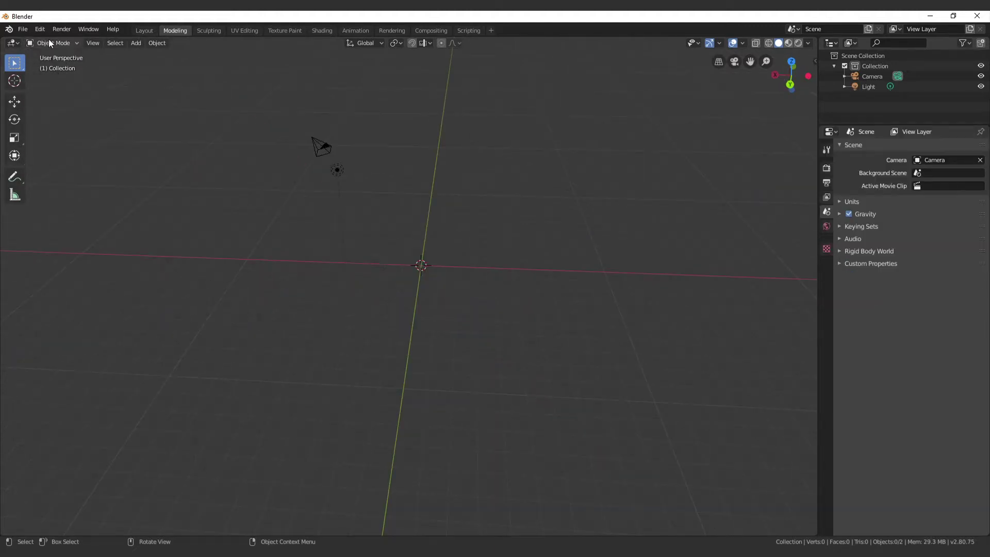
pyautogui.click(37, 29)
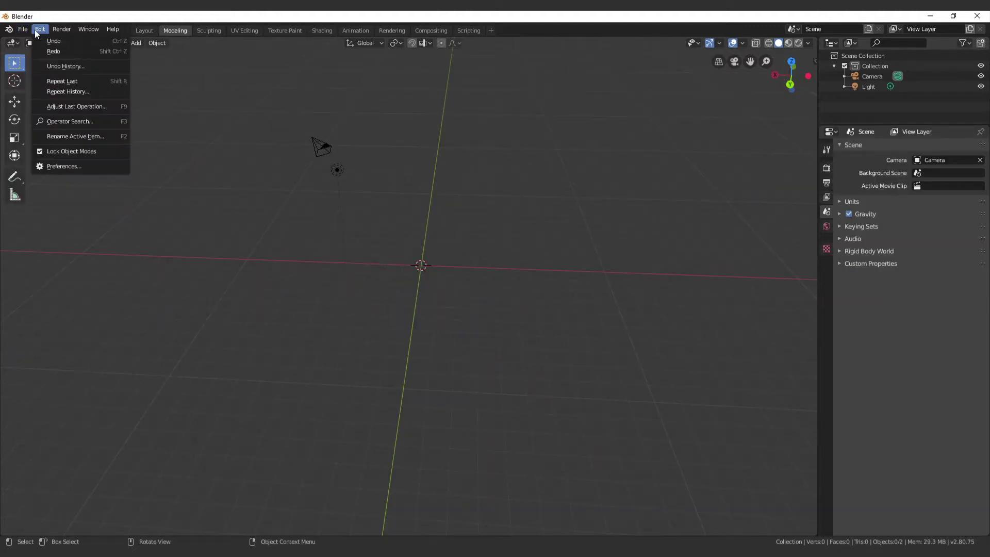
# Add a cylinder mesh at the origin and set its vertices to 16
pyautogui.click(135, 43)
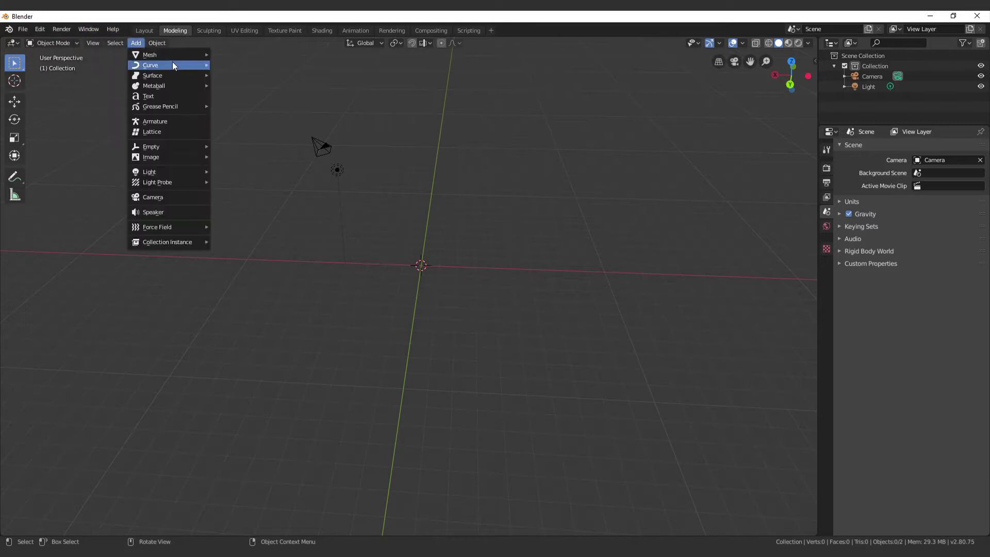
pyautogui.moveTo(172, 61)
pyautogui.click(247, 105)
pyautogui.scroll(4, 480, 276)
pyautogui.click(37, 527)
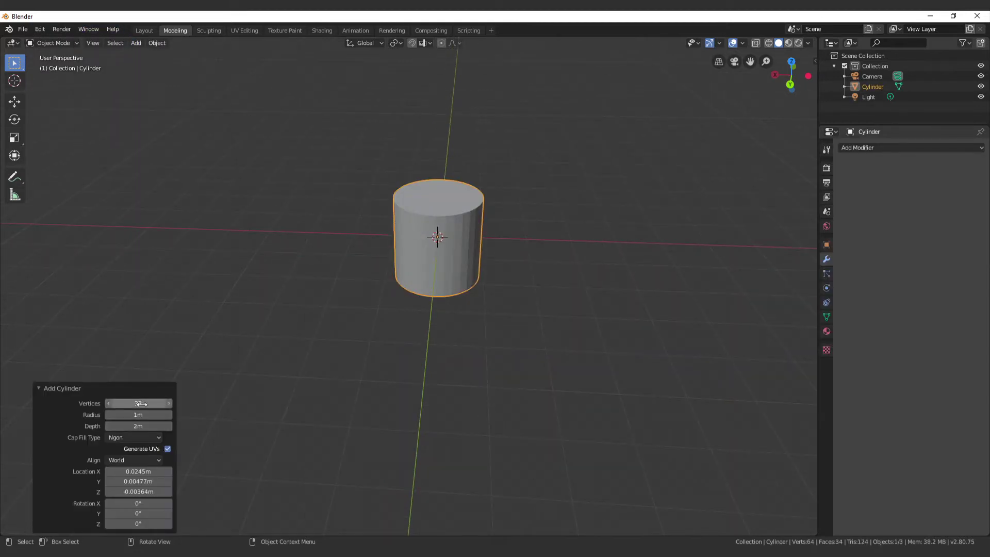
pyautogui.press('Return')
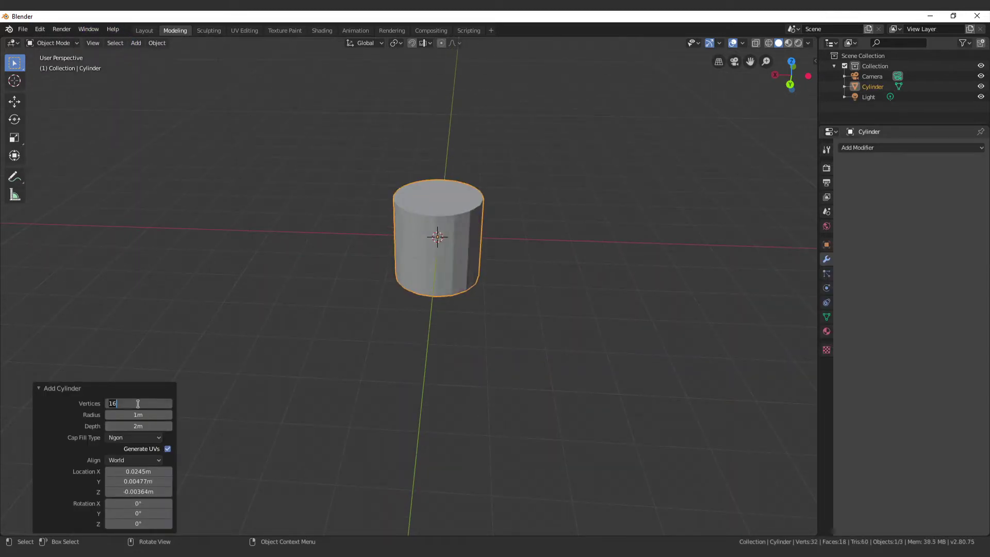
# Try 12 vertices for the new cylinder and return the count to 16
pyautogui.press('BackSpace')
pyautogui.press('BackSpace')
pyautogui.write('12')
pyautogui.press('Return')
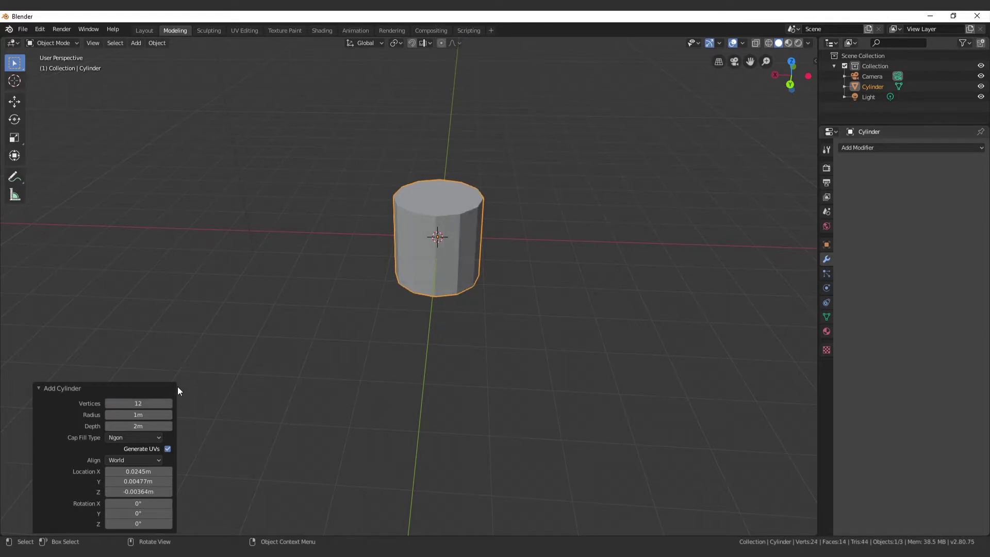
pyautogui.moveTo(155, 406); pyautogui.dragTo(173, 407)
# Extrude the cylinder's top face straight up repeatedly in 2 m segments to form a tall column
pyautogui.scroll(-4, 449, 260)
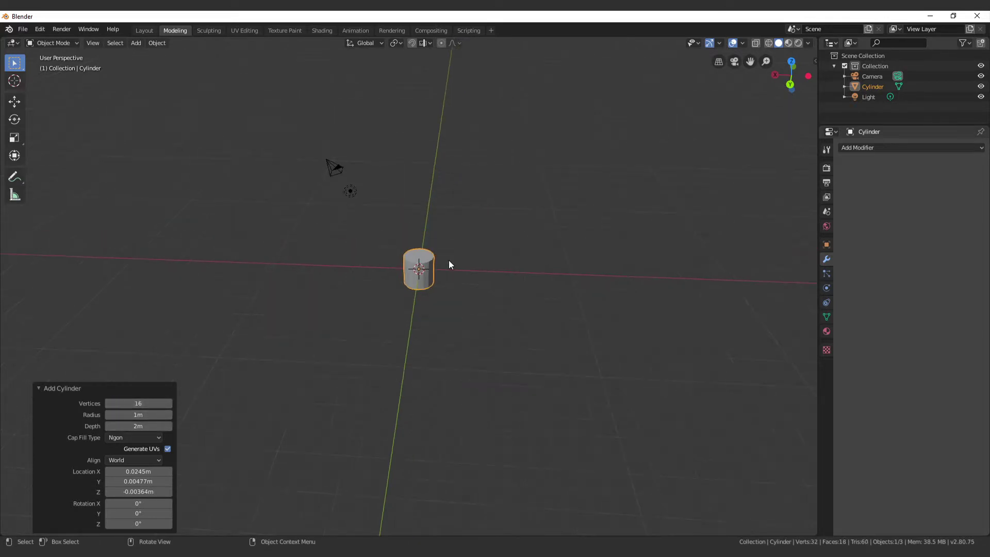
pyautogui.scroll(2, 437, 233)
pyautogui.rightClick(423, 223)
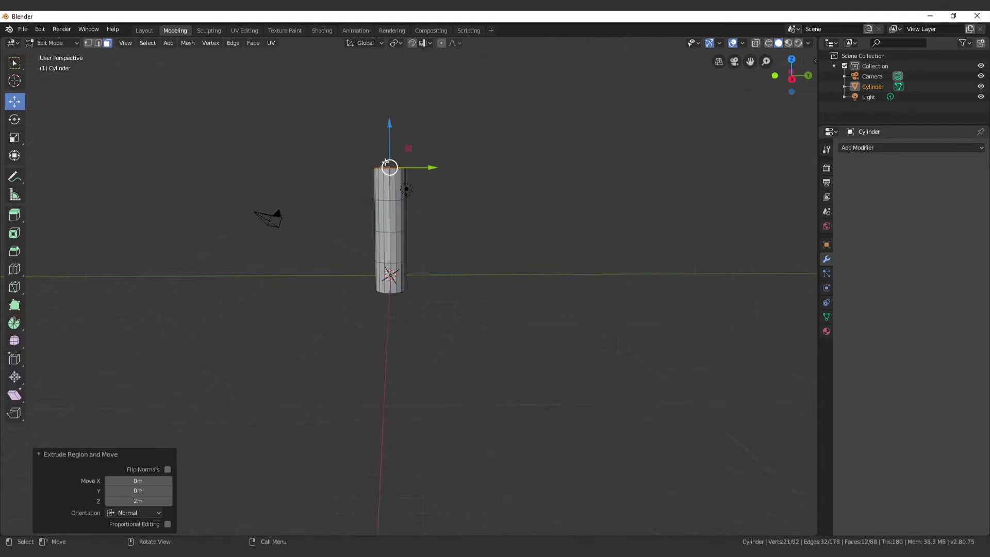
pyautogui.press('KP_3')
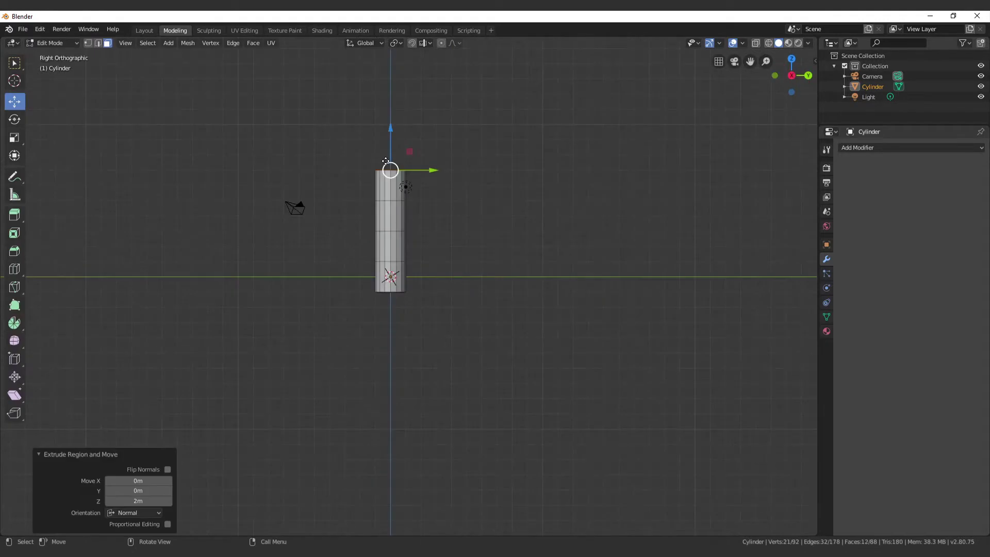
pyautogui.press('e')
pyautogui.keyDown('ctrl'); pyautogui.click(395, 133); pyautogui.keyUp('ctrl')
pyautogui.press('e')
pyautogui.keyDown('ctrl'); pyautogui.click(402, 104); pyautogui.keyUp('ctrl')
pyautogui.press('e')
pyautogui.keyDown('ctrl'); pyautogui.click(403, 71); pyautogui.keyUp('ctrl')
pyautogui.press('e')
pyautogui.keyDown('ctrl'); pyautogui.click(406, 44); pyautogui.keyUp('ctrl')
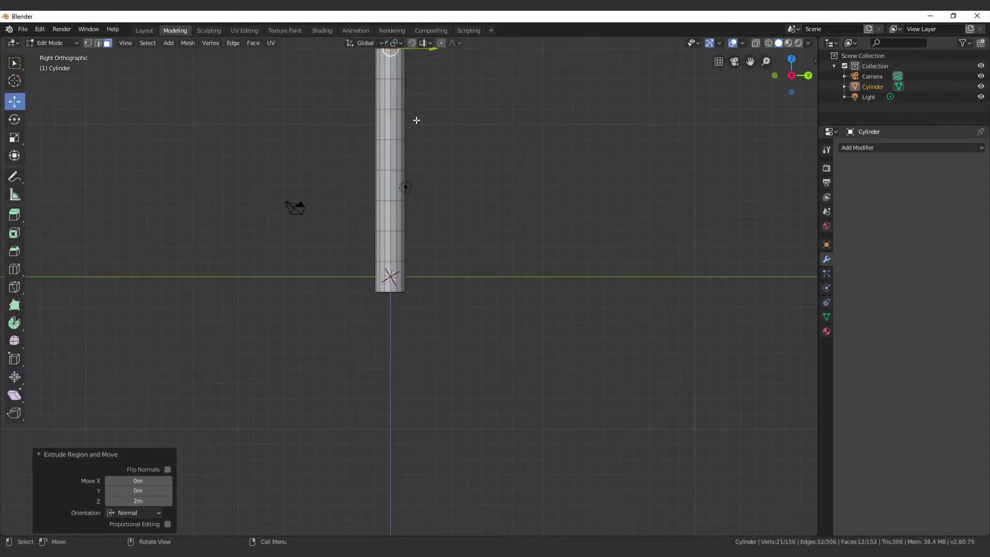
pyautogui.scroll(-2, 415, 119)
pyautogui.press('e')
pyautogui.keyDown('ctrl'); pyautogui.click(411, 123); pyautogui.keyUp('ctrl')
pyautogui.press('e')
pyautogui.keyDown('ctrl'); pyautogui.click(413, 107); pyautogui.keyUp('ctrl')
pyautogui.press('e')
pyautogui.keyDown('ctrl'); pyautogui.click(416, 88); pyautogui.keyUp('ctrl')
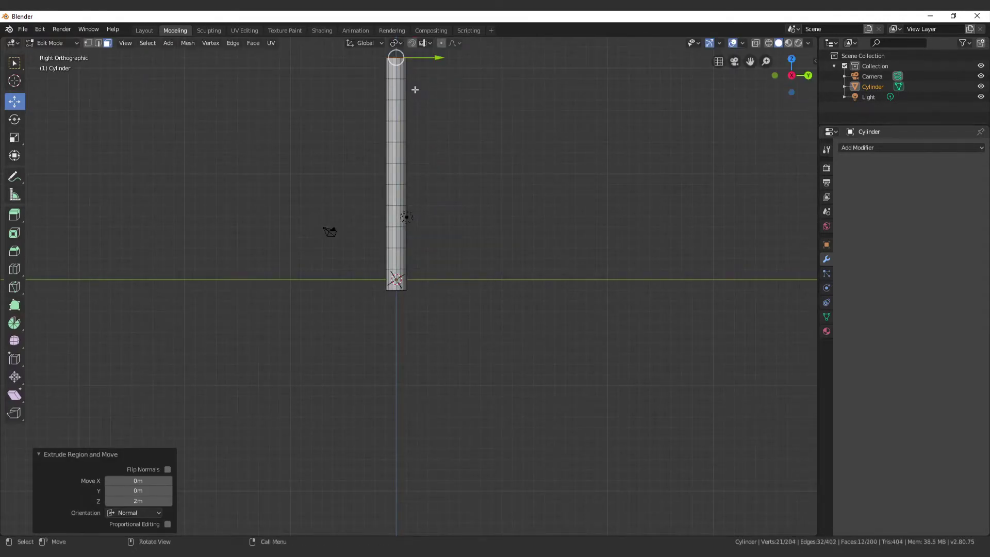
# Scale the edge loop around the lower part of the column to about 0.79
pyautogui.moveTo(453, 180); pyautogui.dragTo(420, 178, button='middle')
pyautogui.scroll(6, 416, 240)
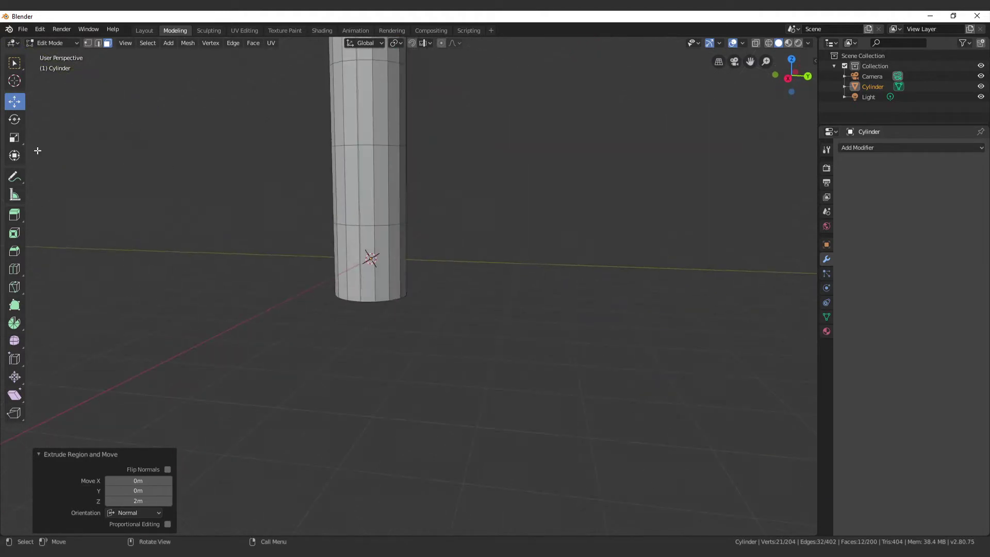
pyautogui.press('s')
pyautogui.click(502, 162)
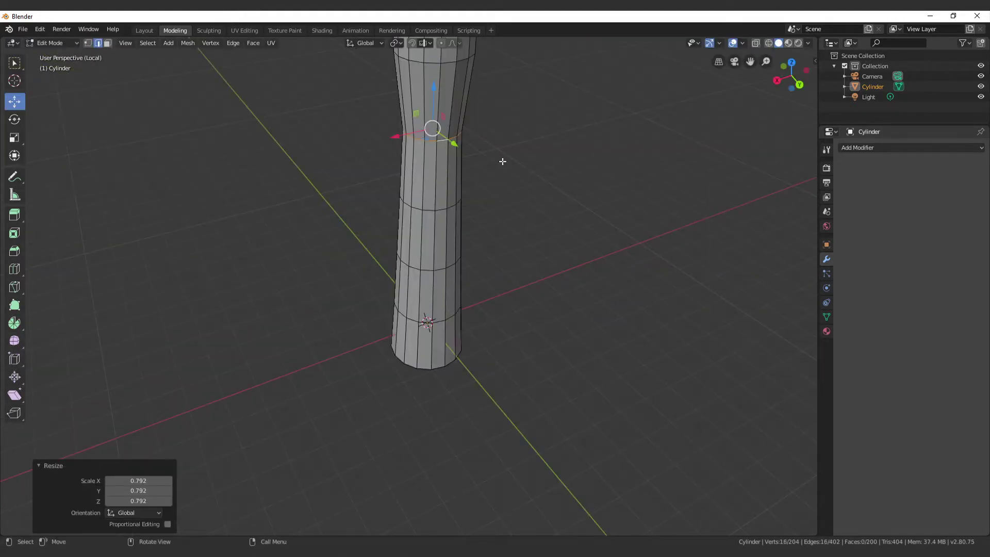
# Select the next edge loop up around the column and scale it down to about 0.67
pyautogui.click(386, 142)
pyautogui.moveTo(501, 162); pyautogui.dragTo(319, 149, button='middle')
pyautogui.keyDown('ctrl'); pyautogui.click(399, 113); pyautogui.keyUp('ctrl')
pyautogui.keyDown('ctrl'); pyautogui.click(456, 106); pyautogui.keyUp('ctrl')
pyautogui.moveTo(517, 143); pyautogui.dragTo(413, 136, button='middle')
pyautogui.keyDown('ctrl'); pyautogui.click(457, 153); pyautogui.keyUp('ctrl')
pyautogui.press('s')
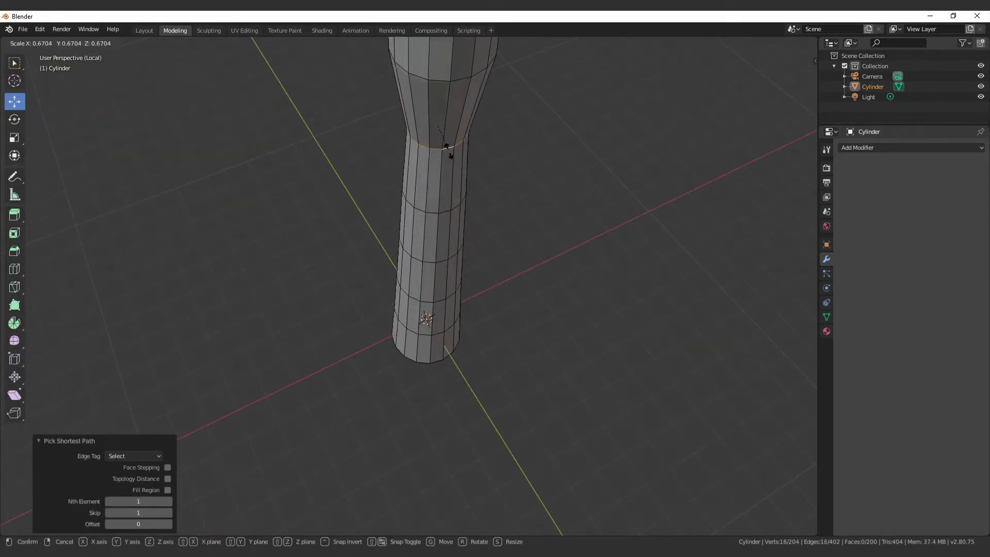
pyautogui.click(451, 153)
# Select the edges of the following loop up, all the way around the column
pyautogui.moveTo(588, 173); pyautogui.dragTo(461, 216, button='middle')
pyautogui.scroll(-4, 460, 217)
pyautogui.scroll(4, 461, 216)
pyautogui.click(404, 112)
pyautogui.keyDown('ctrl'); pyautogui.click(404, 113); pyautogui.keyUp('ctrl')
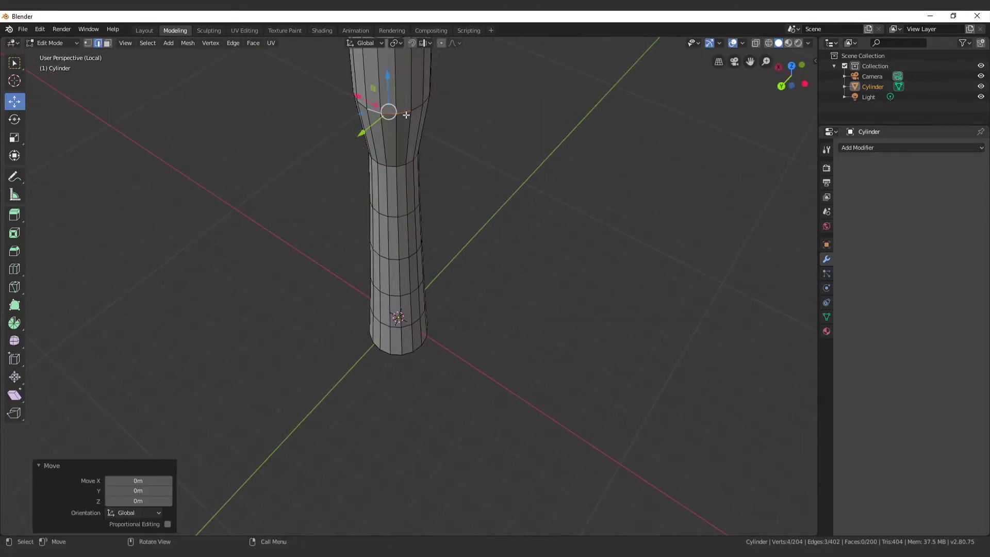
pyautogui.keyDown('ctrl'); pyautogui.click(418, 114); pyautogui.keyUp('ctrl')
pyautogui.moveTo(453, 144); pyautogui.dragTo(551, 170, button='middle')
pyautogui.keyDown('ctrl'); pyautogui.click(398, 149); pyautogui.keyUp('ctrl')
pyautogui.keyDown('ctrl'); pyautogui.click(420, 108); pyautogui.keyUp('ctrl')
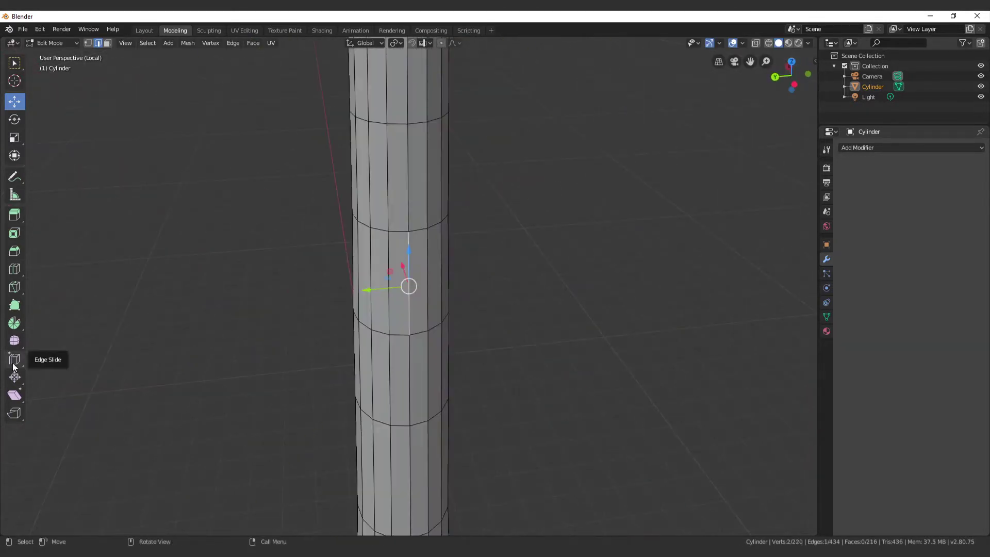
# Add loop cuts midway between the existing edge rings along the length of the spike
pyautogui.click(14, 268)
pyautogui.click(408, 287)
pyautogui.click(409, 380)
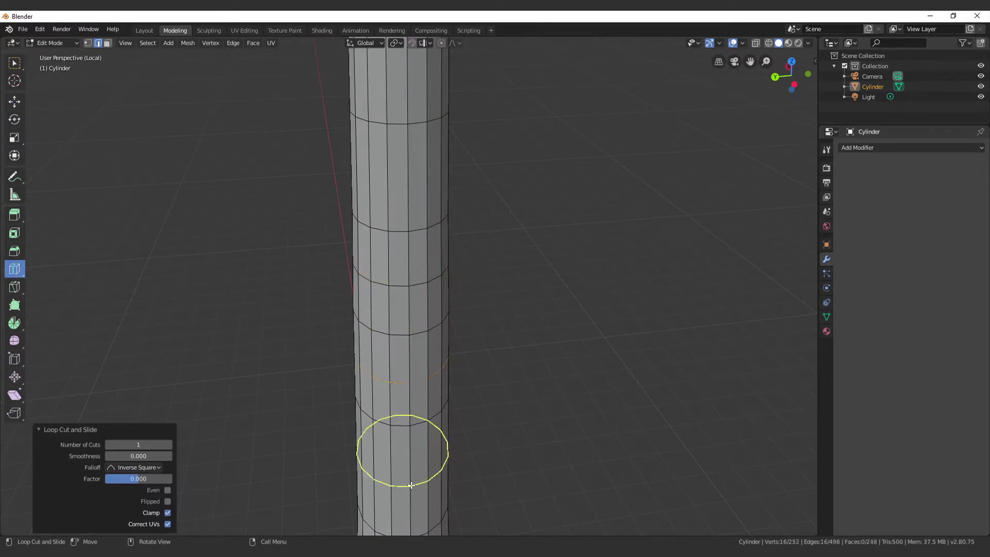
pyautogui.click(411, 483)
pyautogui.click(411, 183)
pyautogui.scroll(-4, 411, 124)
pyautogui.click(411, 119)
pyautogui.click(413, 128)
pyautogui.click(413, 126)
pyautogui.scroll(-2, 409, 103)
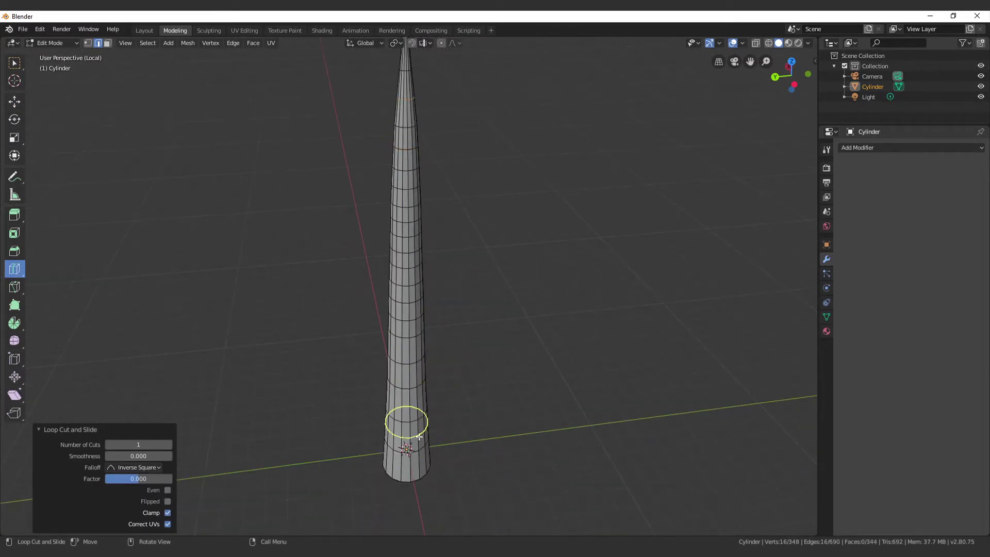
pyautogui.moveTo(419, 436); pyautogui.dragTo(407, 404, button='middle')
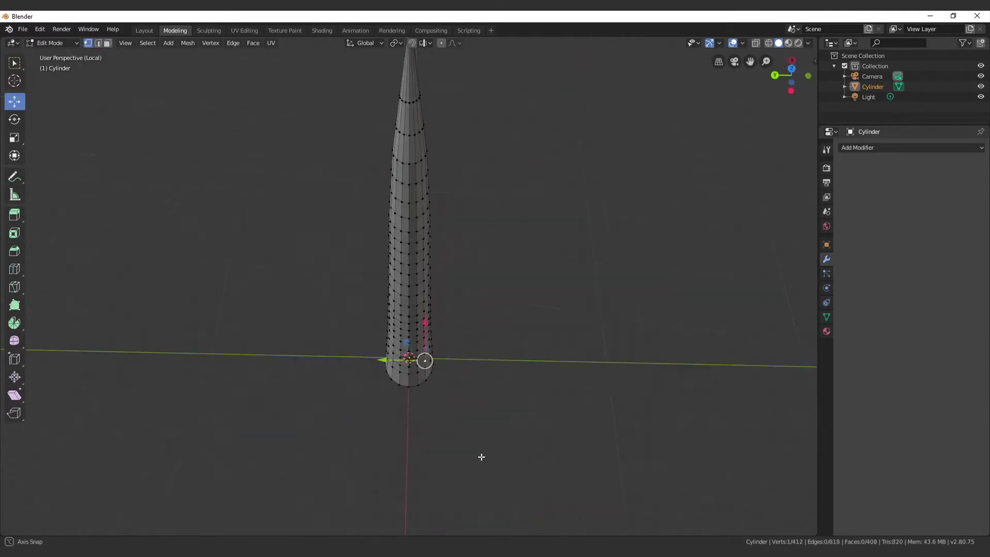
# Move three individual vertices near the spike's base and on its sides to form irregular bumps
pyautogui.scroll(-2, 479, 458)
pyautogui.press('g')
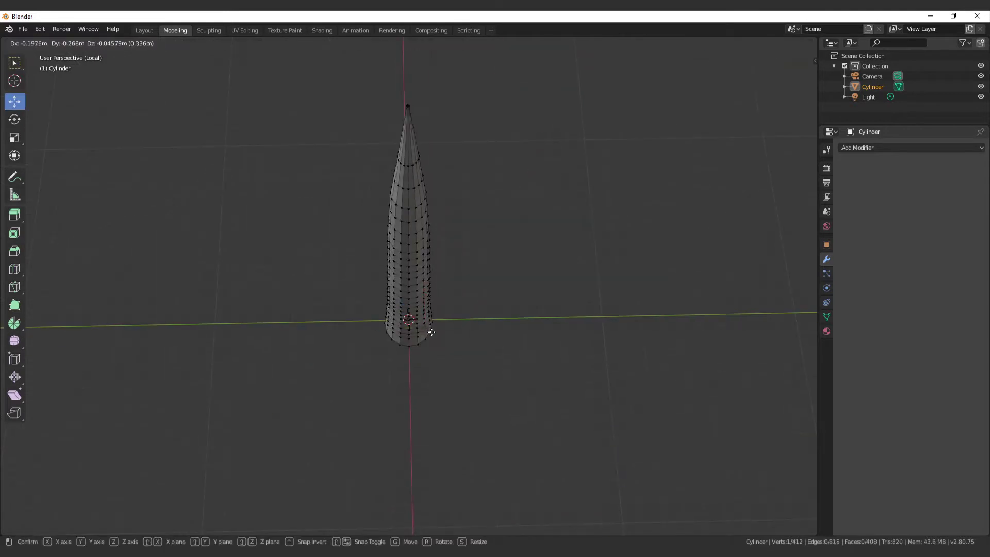
pyautogui.click(431, 331)
pyautogui.scroll(4, 497, 377)
pyautogui.click(390, 328)
pyautogui.moveTo(335, 363); pyautogui.dragTo(384, 380, button='middle')
pyautogui.press('g')
pyautogui.click(379, 394)
pyautogui.moveTo(448, 410); pyautogui.dragTo(567, 361, button='middle')
pyautogui.moveTo(412, 355); pyautogui.dragTo(448, 386, button='middle')
pyautogui.click(363, 313)
pyautogui.press('g')
pyautogui.click(353, 328)
pyautogui.moveTo(412, 309); pyautogui.dragTo(356, 356, button='middle')
# Move three more single vertices at different heights and sides of the spike's shaft to roughen its outline
pyautogui.click(370, 259)
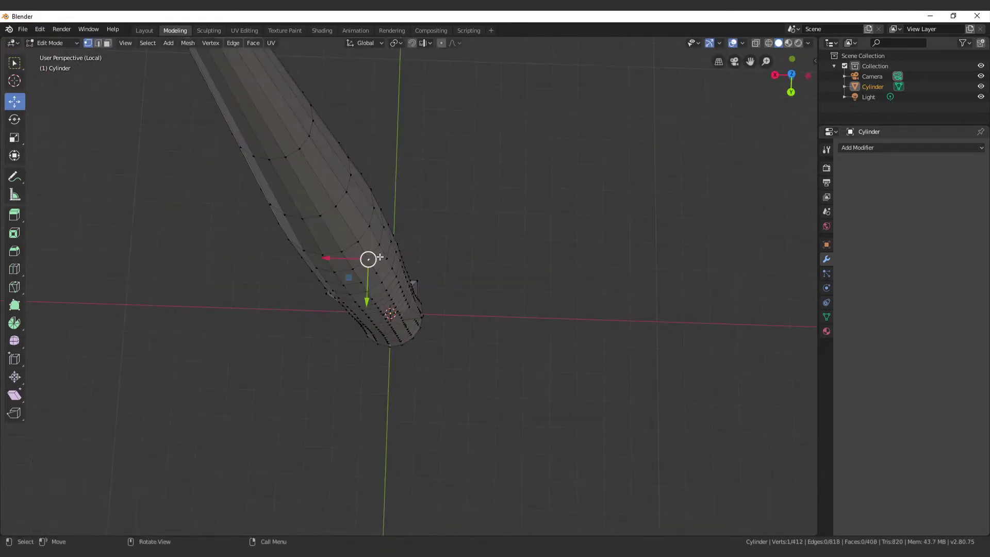
pyautogui.press('g')
pyautogui.click(386, 262)
pyautogui.moveTo(503, 304); pyautogui.dragTo(330, 258, button='middle')
pyautogui.click(439, 241)
pyautogui.press('g')
pyautogui.click(450, 257)
pyautogui.moveTo(505, 350); pyautogui.dragTo(552, 420, button='middle')
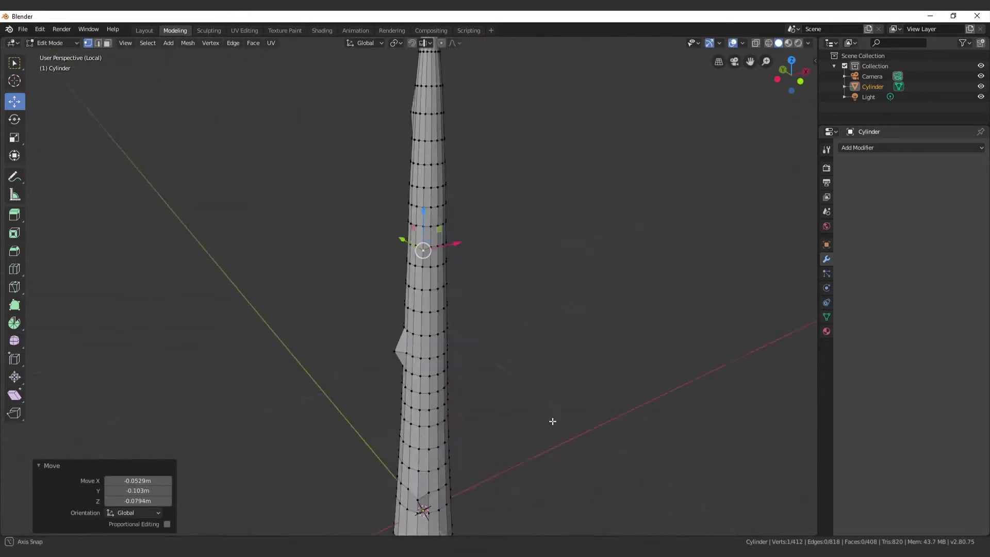
pyautogui.click(432, 384)
pyautogui.press('g')
pyautogui.click(436, 389)
pyautogui.moveTo(464, 391); pyautogui.dragTo(546, 303, button='middle')
# Open the spike in the Sculpting workspace and examine its bumps from several sides
pyautogui.click(209, 31)
pyautogui.scroll(-3, 411, 175)
pyautogui.moveTo(411, 175)
pyautogui.mouseDown(button='middle')
pyautogui.moveTo(447, 160)
pyautogui.moveTo(419, 172)
pyautogui.mouseUp(button='middle')
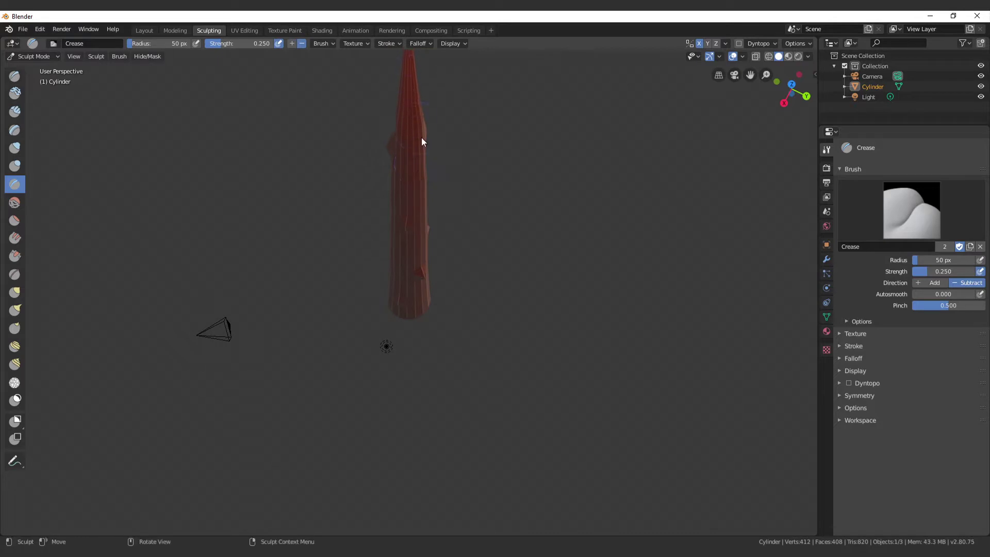
pyautogui.moveTo(410, 298); pyautogui.dragTo(452, 163, button='middle')
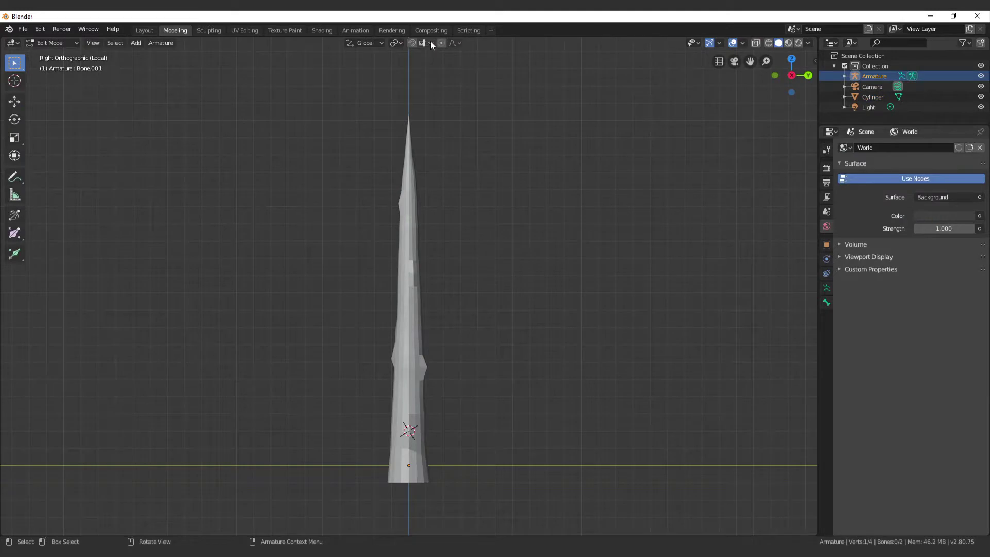
# Switch the viewport to wireframe shading and show the armature inside the spike from the right view
pyautogui.click(395, 42)
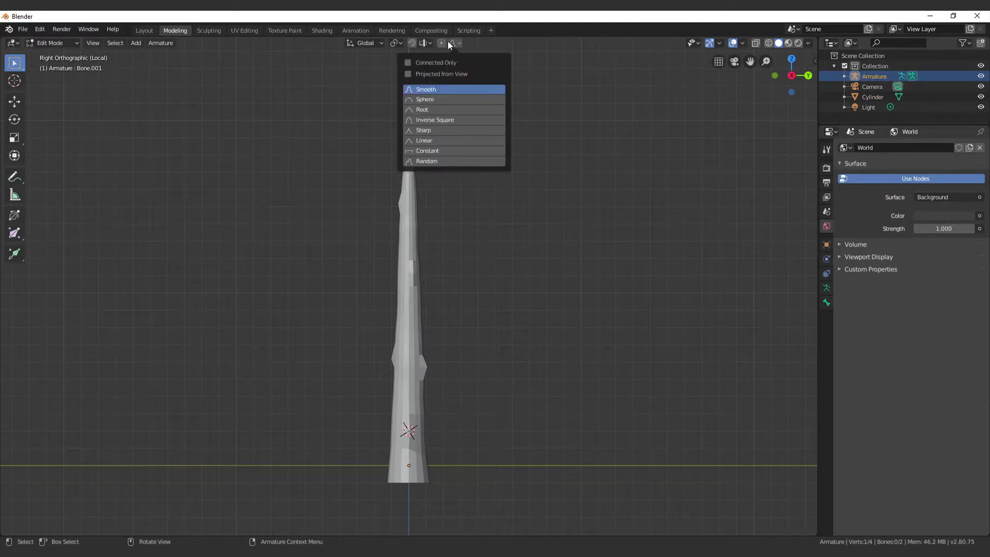
pyautogui.click(768, 44)
pyautogui.moveTo(438, 460); pyautogui.dragTo(450, 488, button='middle')
pyautogui.press('KP_3')
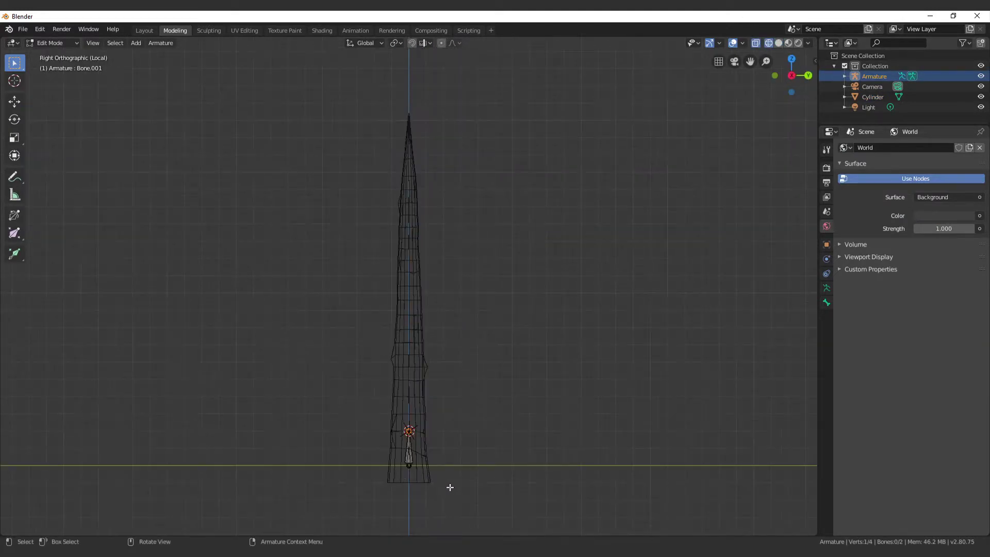
# Extrude a chain of connected bones straight up through the spike from the armature's upper end, each 2 m long
pyautogui.press('KP_Decimal')
pyautogui.scroll(3, 422, 301)
pyautogui.scroll(-1, 422, 300)
pyautogui.press('e')
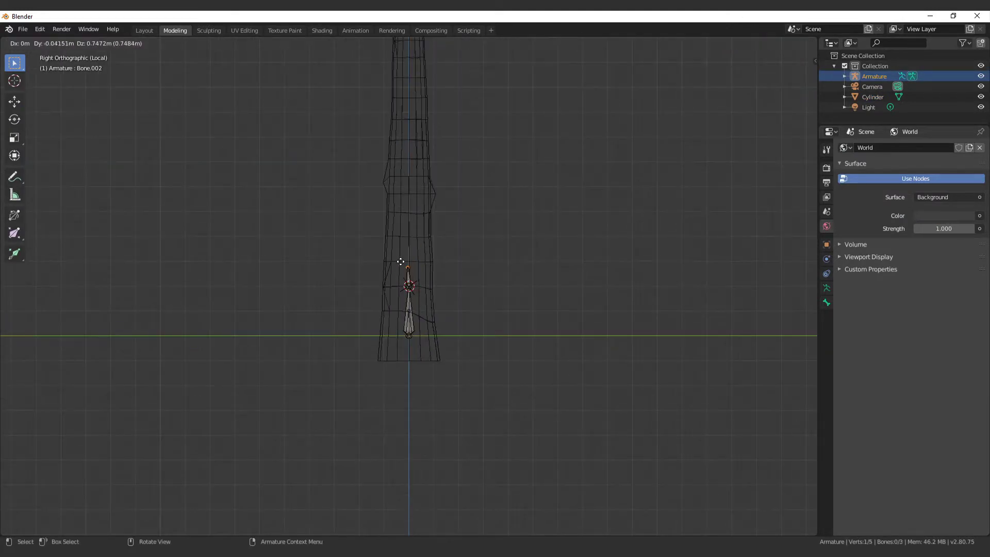
pyautogui.keyDown('ctrl'); pyautogui.click(401, 231); pyautogui.keyUp('ctrl')
pyautogui.press('e')
pyautogui.click(402, 188)
pyautogui.press('e')
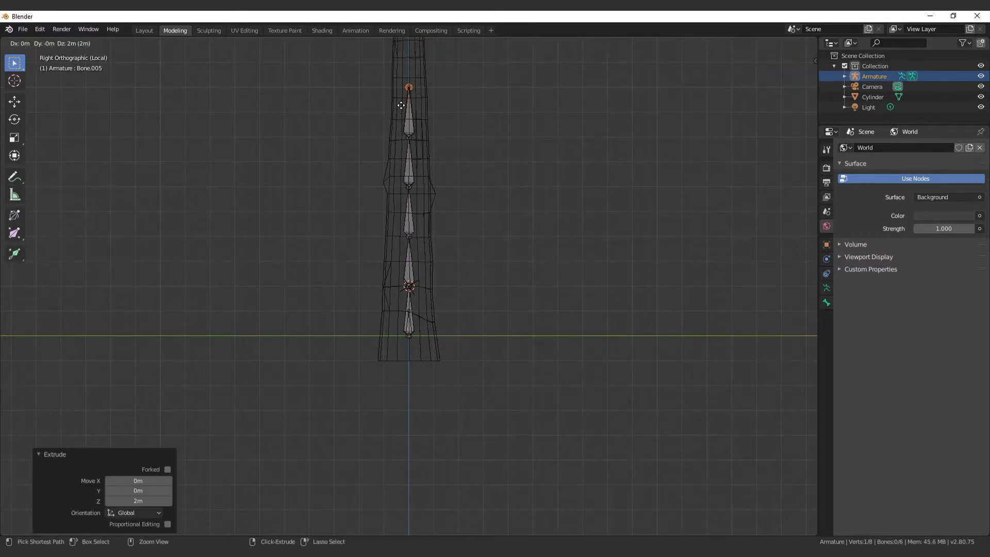
pyautogui.click(401, 105)
pyautogui.press('e')
pyautogui.click(420, 73)
pyautogui.scroll(-1, 420, 74)
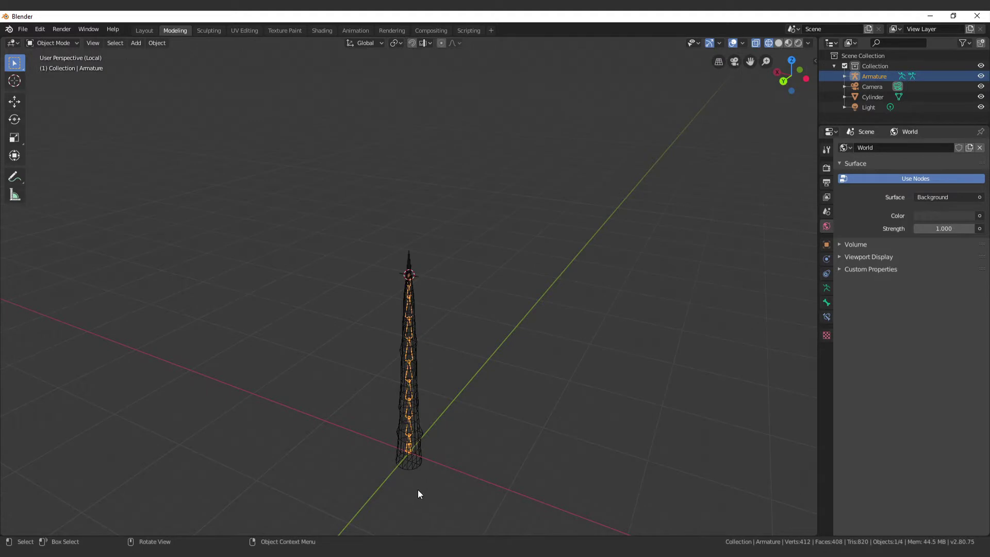
# Select the spike mesh together with the armature and parent the mesh to the armature
pyautogui.scroll(1, 418, 490)
pyautogui.click(406, 487)
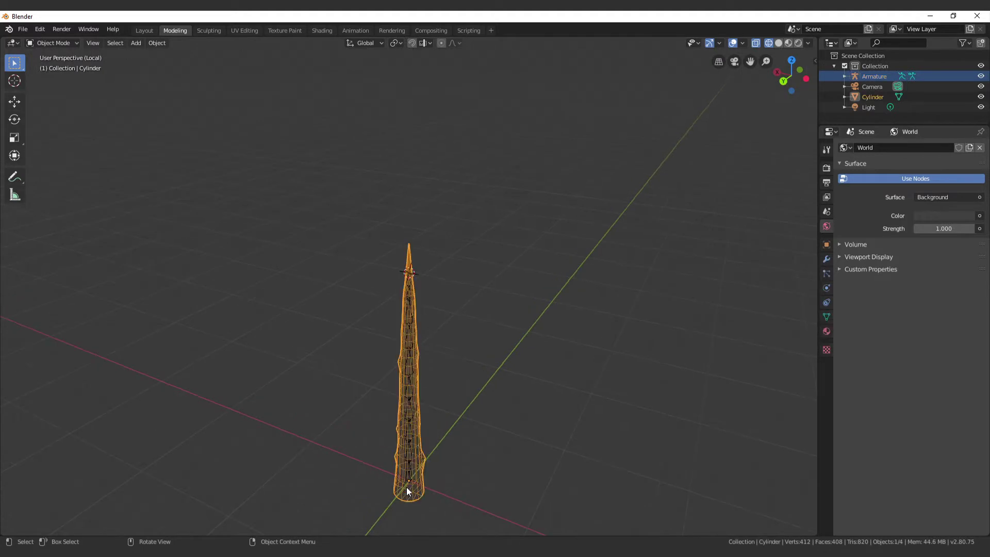
pyautogui.keyDown('shift'); pyautogui.click(409, 484); pyautogui.keyUp('shift')
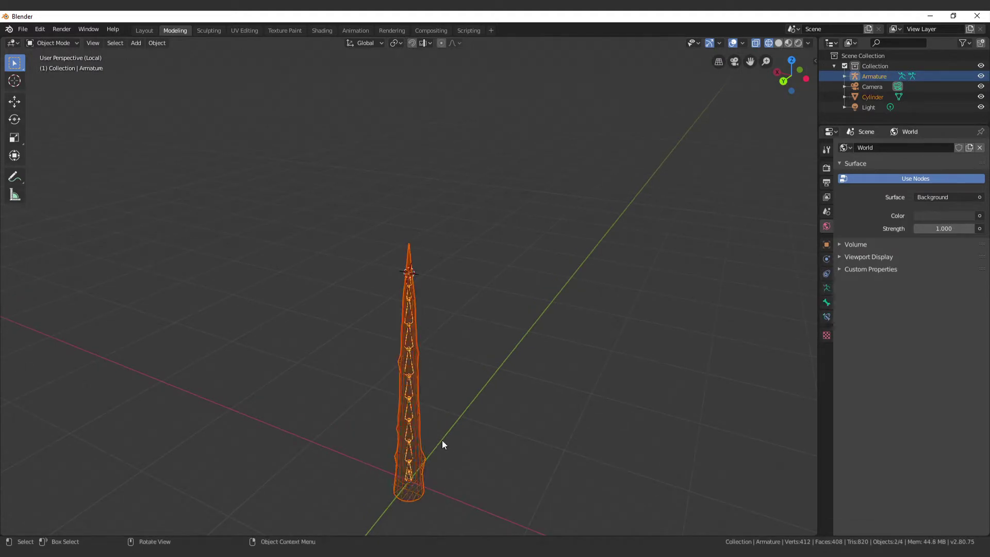
pyautogui.hotkey('ctrl', 'p')
pyautogui.click(422, 502)
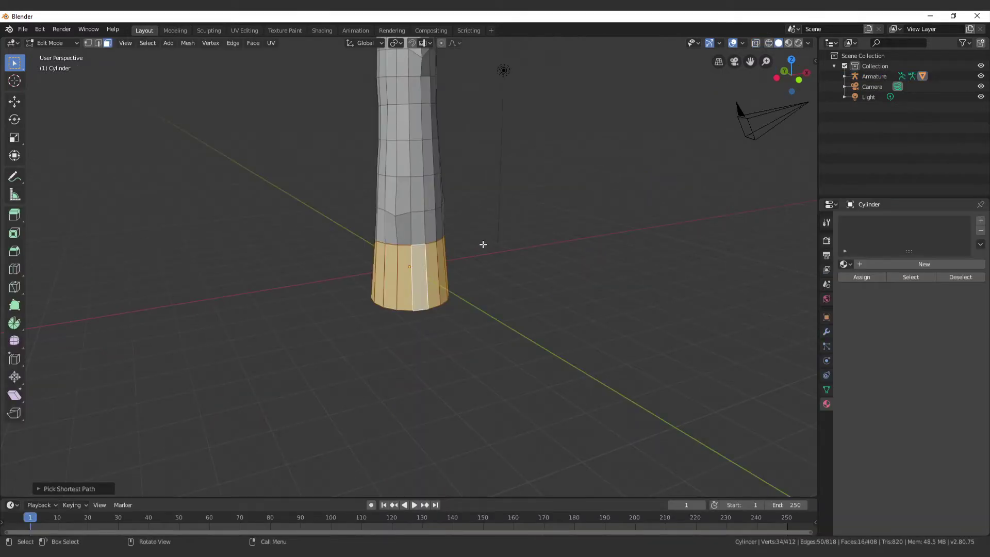
# Extend the face selection from the spike's base ring to the next two rings above it
pyautogui.moveTo(481, 242); pyautogui.dragTo(593, 245, button='middle')
pyautogui.keyDown('ctrl'); pyautogui.click(387, 241); pyautogui.keyUp('ctrl')
pyautogui.keyDown('ctrl'); pyautogui.click(436, 223); pyautogui.keyUp('ctrl')
pyautogui.keyDown('ctrl'); pyautogui.click(376, 199); pyautogui.keyUp('ctrl')
pyautogui.keyDown('ctrl'); pyautogui.click(377, 223); pyautogui.keyUp('ctrl')
pyautogui.moveTo(376, 222); pyautogui.dragTo(490, 305, button='middle')
# Create a new material for the spike and name it LightVineGreen_Mat
pyautogui.click(895, 265)
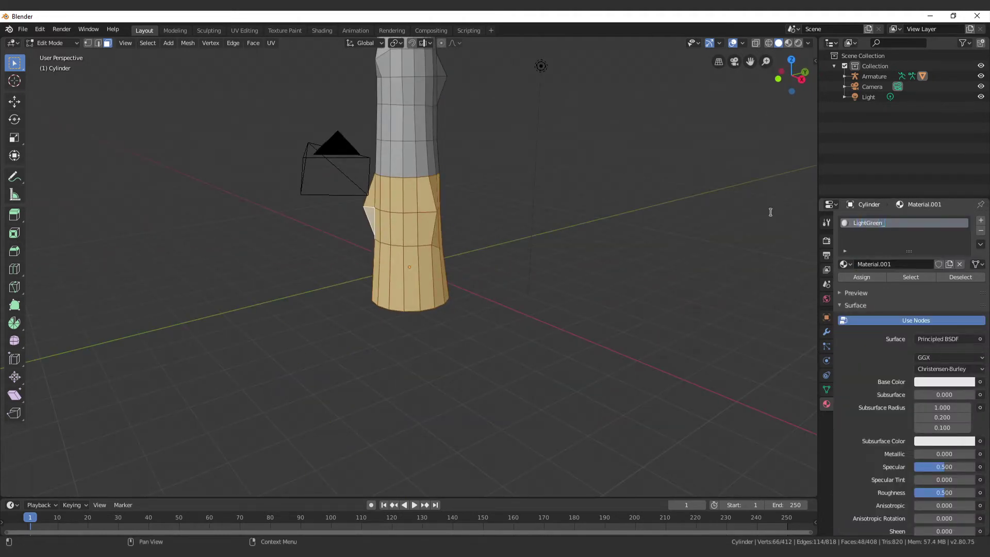
pyautogui.write('Vine')
pyautogui.press('Return')
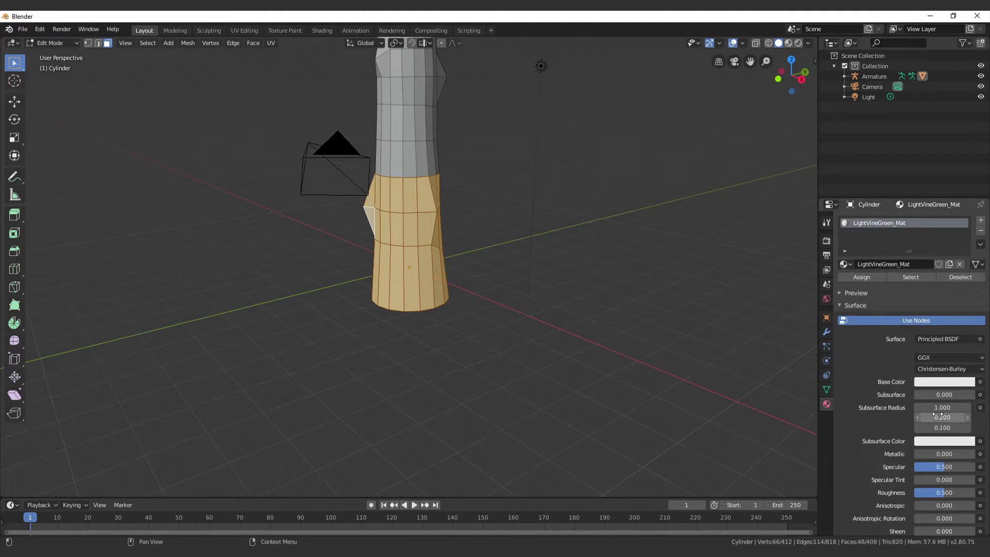
# Set the base color of LightVineGreen_Mat to bright green and select the DarkVineGreen_Mat material slot
pyautogui.click(938, 382)
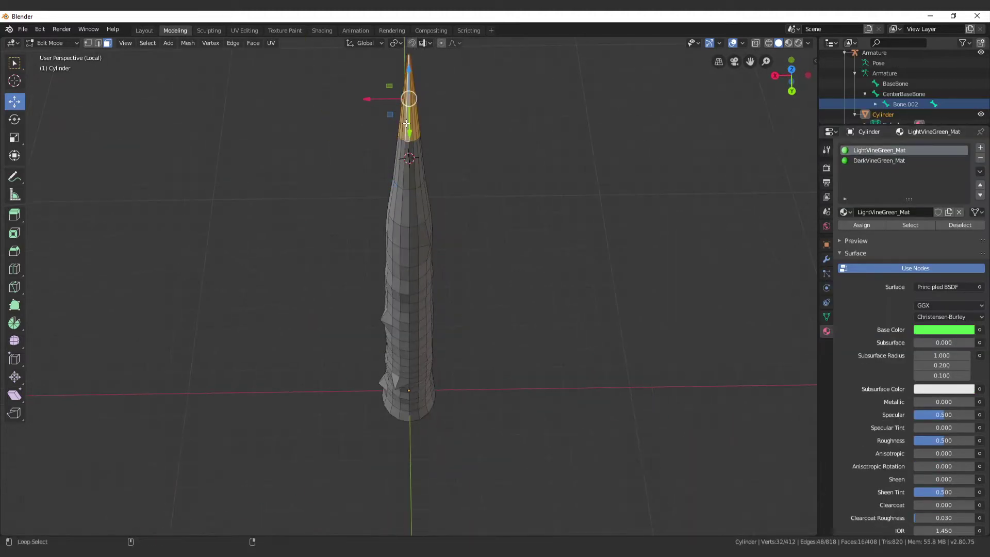
pyautogui.click(884, 158)
# Examine the spike's mesh and colors from several angles in the Shading workspace, and return to the Modeling workspace
pyautogui.click(322, 31)
pyautogui.scroll(4, 537, 163)
pyautogui.moveTo(520, 153)
pyautogui.mouseDown(button='middle')
pyautogui.moveTo(537, 162)
pyautogui.moveTo(538, 89)
pyautogui.moveTo(538, 158)
pyautogui.mouseUp(button='middle')
pyautogui.scroll(-3, 538, 90)
pyautogui.scroll(3, 473, 76)
pyautogui.moveTo(473, 73); pyautogui.dragTo(496, 111, button='middle')
pyautogui.scroll(1, 496, 108)
pyautogui.moveTo(471, 158); pyautogui.dragTo(499, 163, button='middle')
pyautogui.scroll(-2, 459, 124)
pyautogui.moveTo(516, 119); pyautogui.dragTo(437, 121, button='middle')
pyautogui.click(175, 30)
# Select a single face on the upper part of the spike
pyautogui.click(415, 127)
pyautogui.scroll(2, 442, 147)
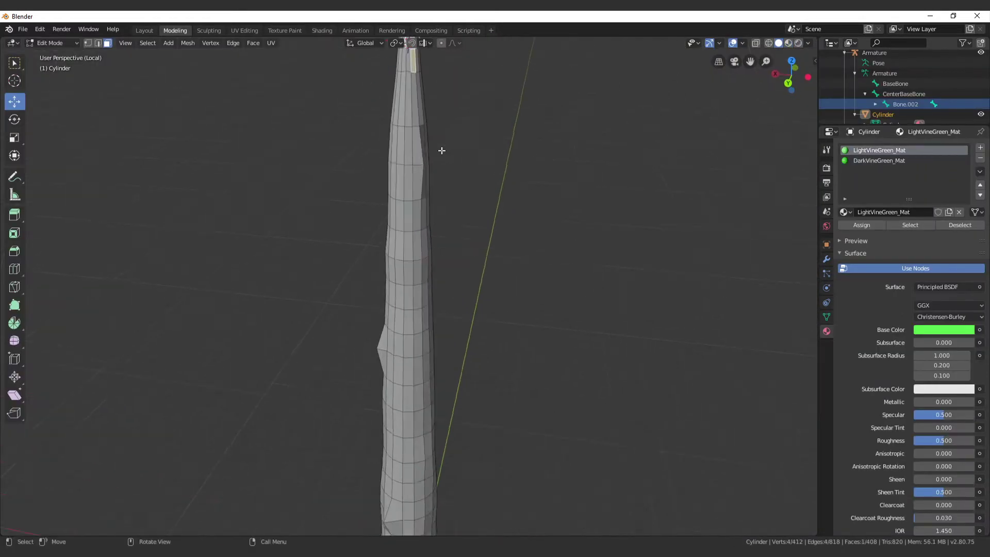
pyautogui.scroll(-1, 442, 150)
pyautogui.click(422, 145)
# Switch to Unity, check the sub-assets of the imported GiantThornVine model, and look over the central island in the scene
pyautogui.click(220, 447)
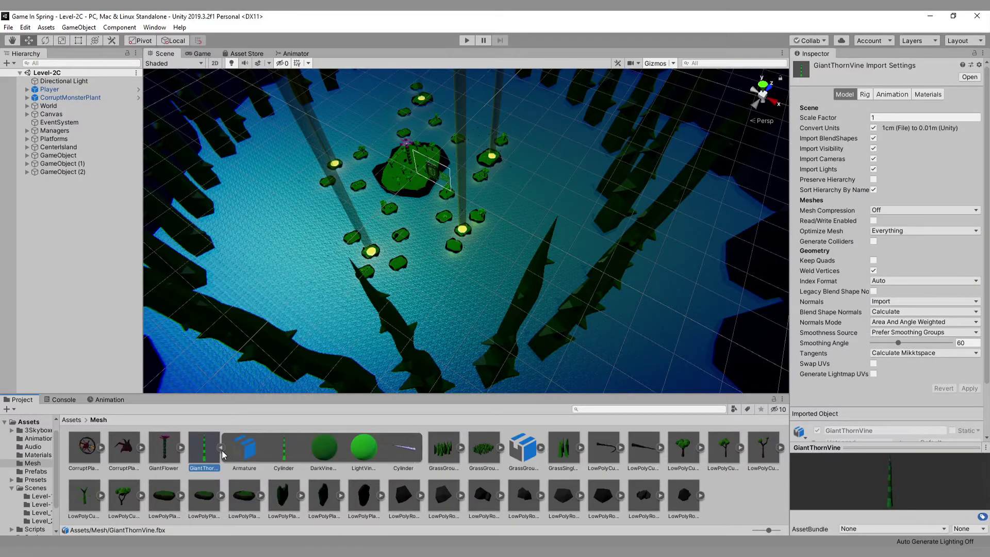
pyautogui.click(221, 448)
pyautogui.scroll(8, 400, 278)
pyautogui.moveTo(330, 226); pyautogui.dragTo(380, 290, button='middle')
pyautogui.scroll(4, 387, 278)
pyautogui.moveTo(407, 175); pyautogui.dragTo(431, 248, button='middle')
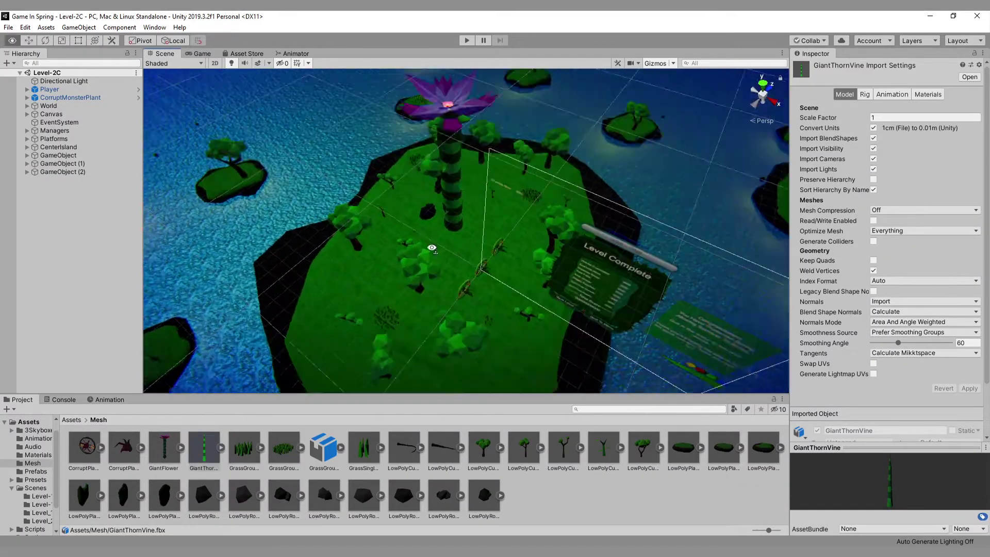
pyautogui.moveTo(431, 248); pyautogui.dragTo(413, 206, button='right')
pyautogui.moveTo(358, 362); pyautogui.dragTo(350, 366)
pyautogui.click(63, 89)
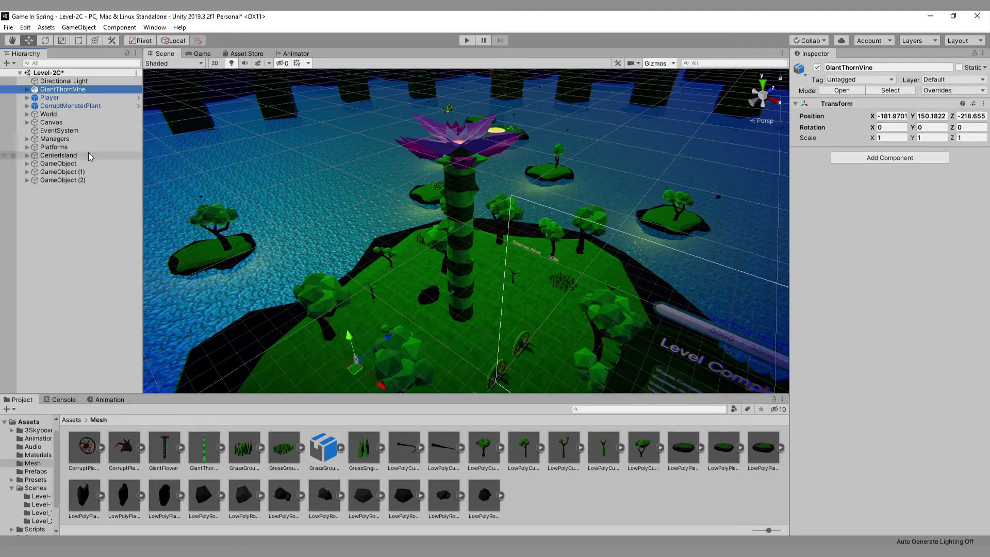
pyautogui.press('Delete')
pyautogui.click(54, 99)
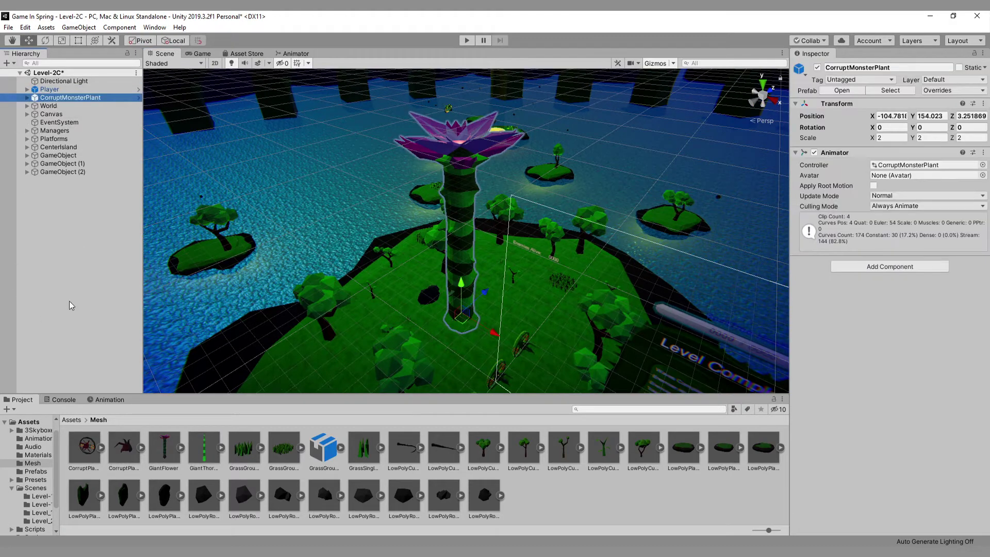
pyautogui.moveTo(209, 444); pyautogui.dragTo(327, 358)
pyautogui.click(28, 106)
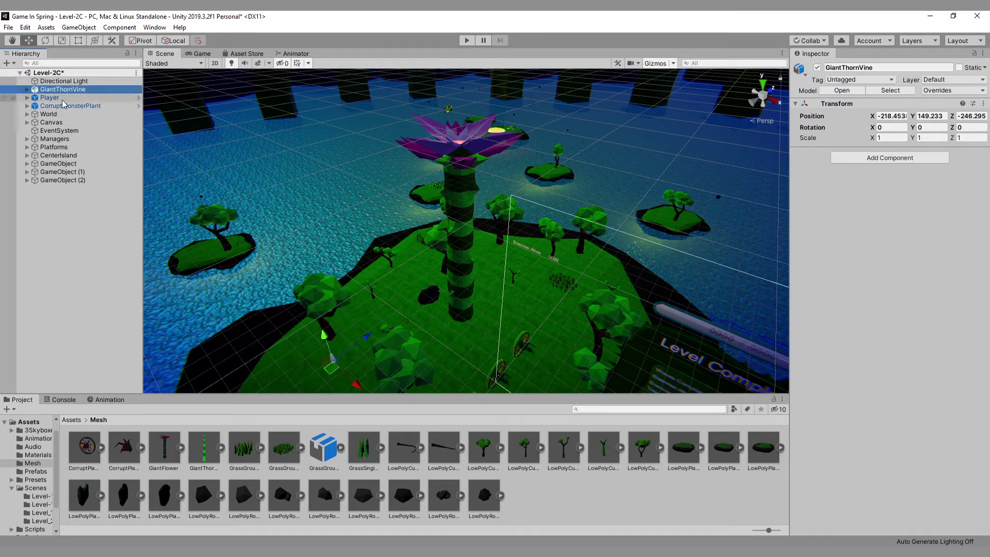
pyautogui.click(58, 114)
pyautogui.click(62, 89)
pyautogui.click(67, 106)
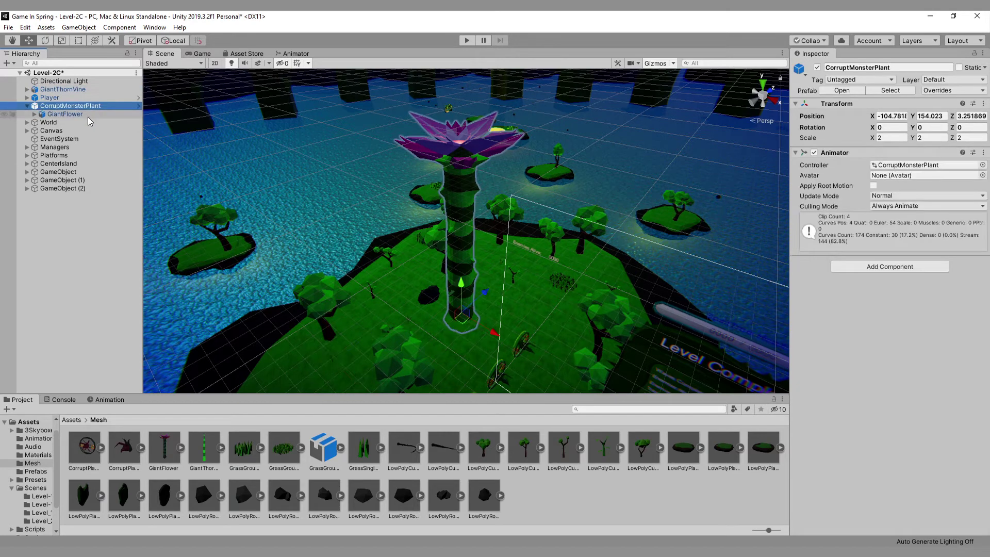
pyautogui.click(65, 90)
pyautogui.press('Delete')
# Create an empty object named ThornedVine and set its position to 0, 0, 0
pyautogui.rightClick(70, 256)
pyautogui.click(103, 349)
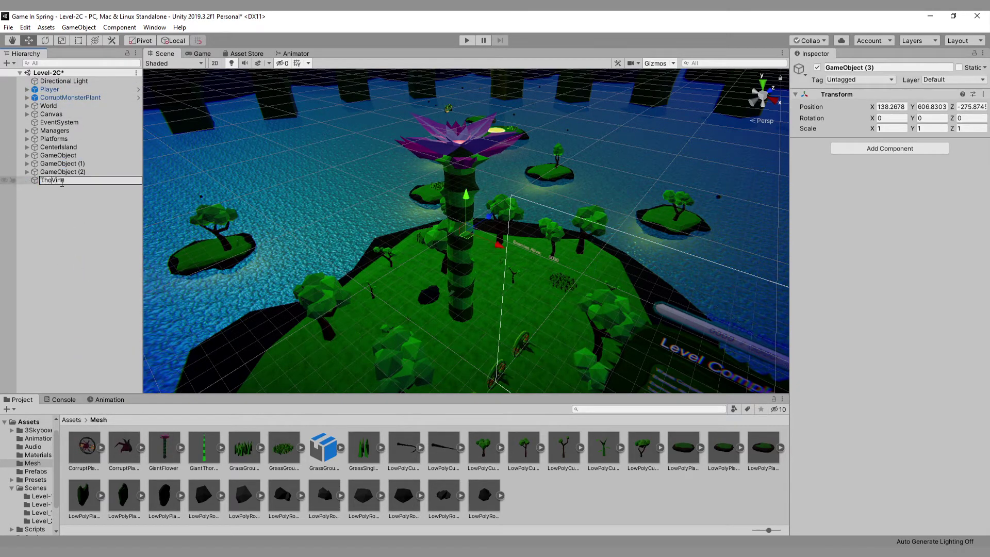
pyautogui.press('Return')
pyautogui.click(906, 107)
pyautogui.write('0')
pyautogui.press('Tab')
pyautogui.write('0')
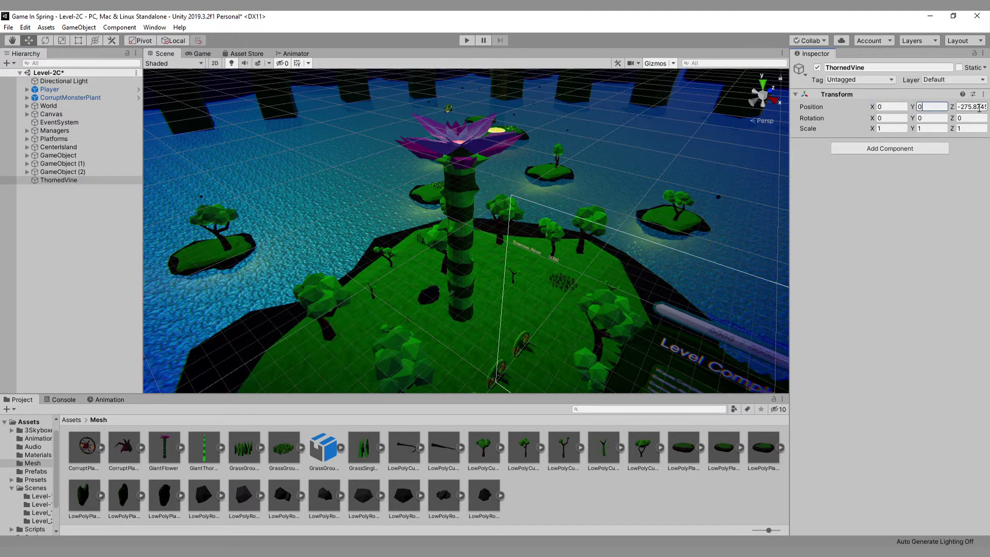
# Add the GiantThornVine model as a child of ThornedVine at position 0, 0, 0
pyautogui.click(77, 179)
pyautogui.moveTo(63, 217); pyautogui.dragTo(59, 180)
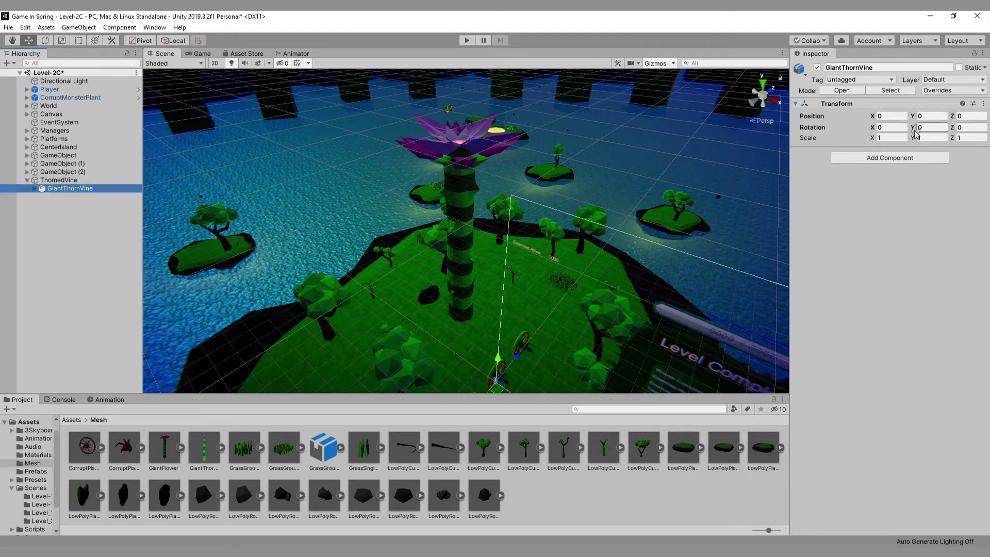
# Set the GiantThornVine model's import scale factor to 10, apply it, and frame the vine instance in the scene
pyautogui.click(442, 449)
pyautogui.click(204, 447)
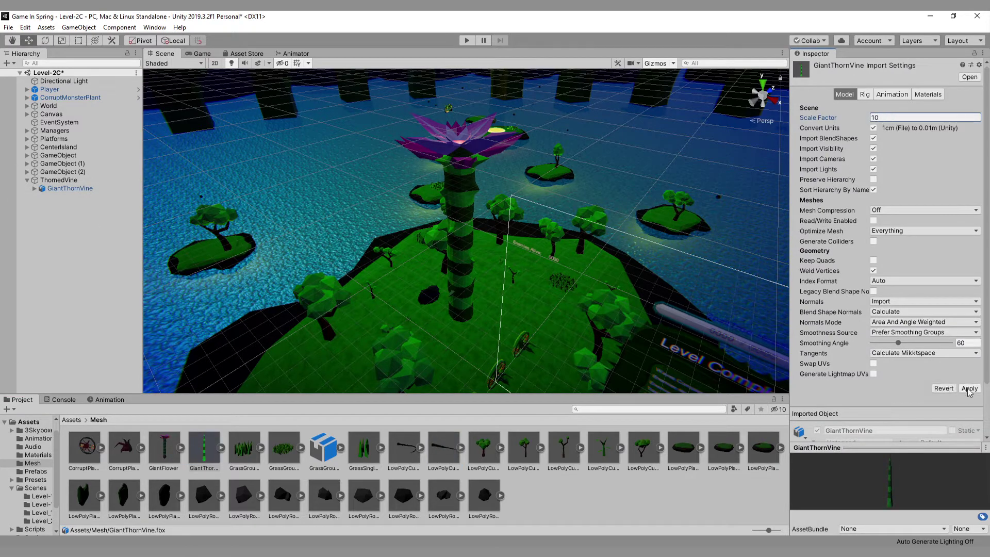
pyautogui.click(70, 188)
pyautogui.press('f')
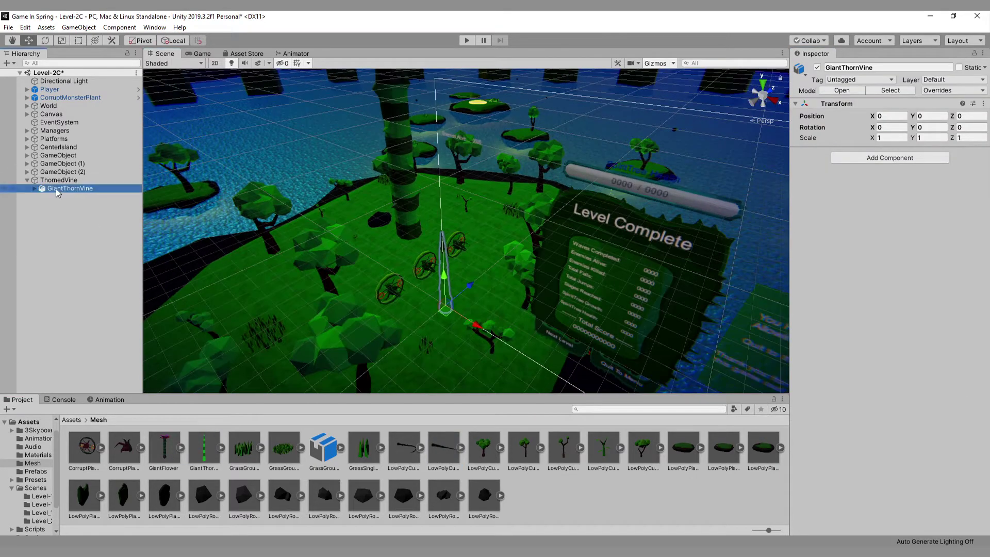
# Save the ThornedVine object as a prefab in the Prefabs folder
pyautogui.click(57, 180)
pyautogui.click(59, 189)
pyautogui.moveTo(52, 182); pyautogui.dragTo(396, 507)
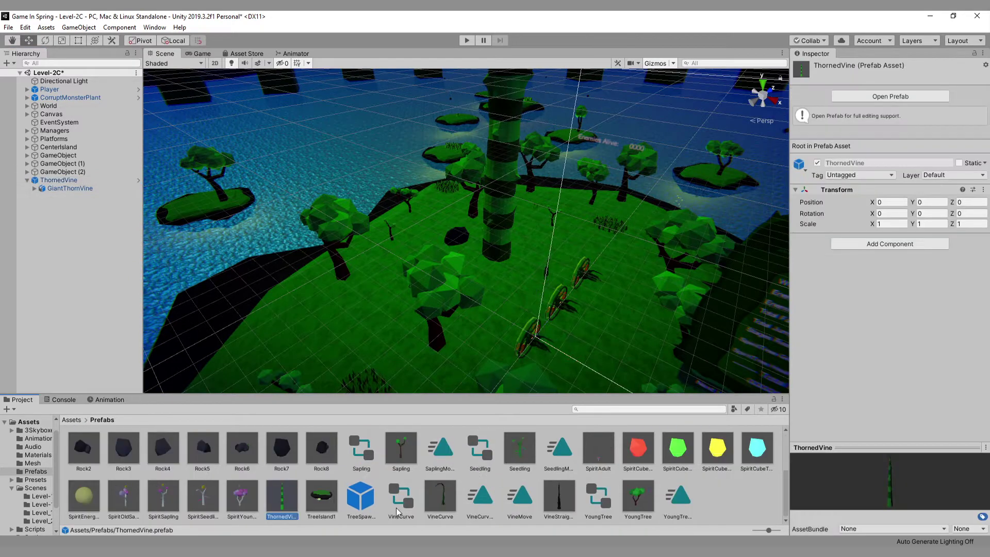
# Expand the GiantThornVine armature under ThornedVine and examine its bone chain down to Bone.003
pyautogui.click(59, 189)
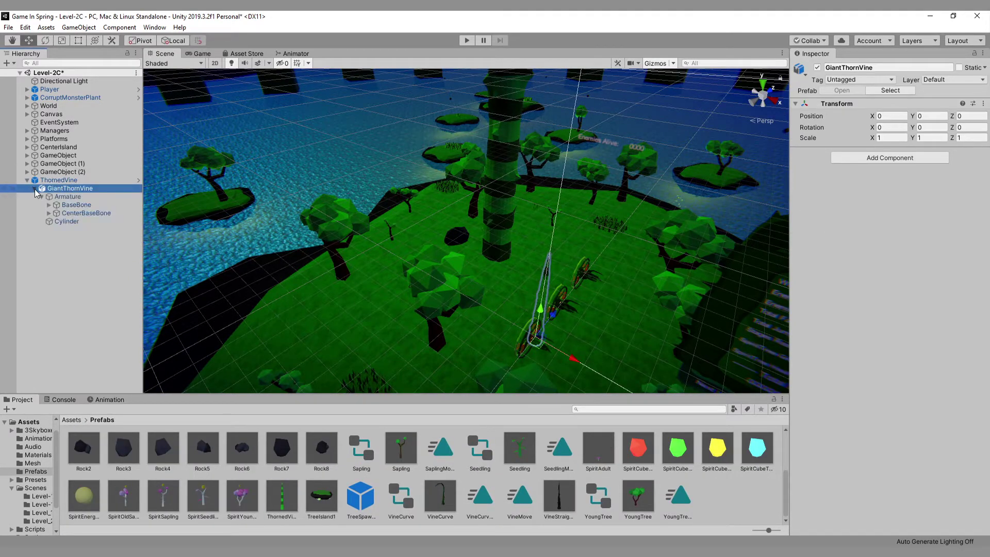
pyautogui.click(52, 196)
pyautogui.click(49, 205)
pyautogui.press('f')
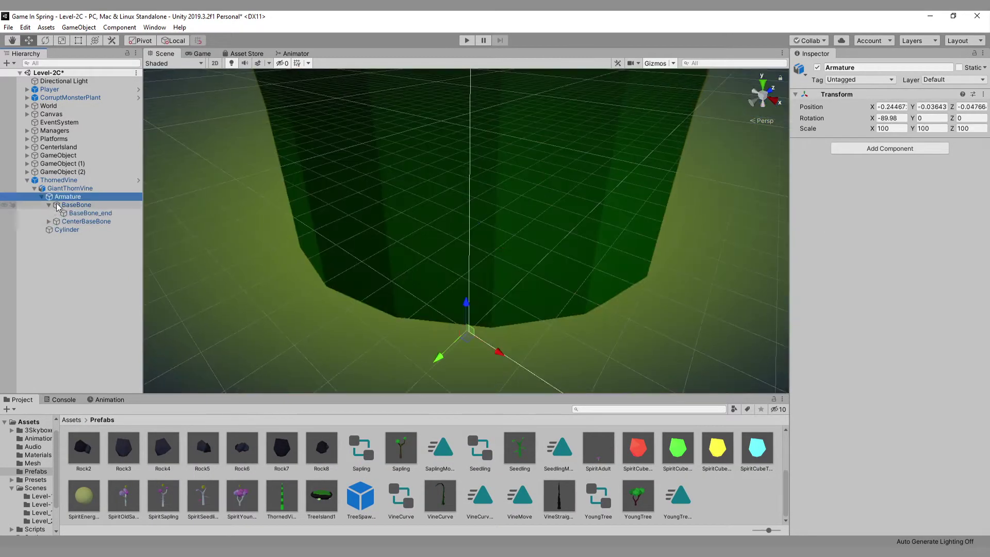
pyautogui.moveTo(57, 206); pyautogui.dragTo(54, 211)
pyautogui.click(566, 305)
pyautogui.click(49, 204)
pyautogui.click(67, 213)
pyautogui.click(49, 213)
pyautogui.click(71, 221)
pyautogui.click(57, 221)
pyautogui.click(87, 229)
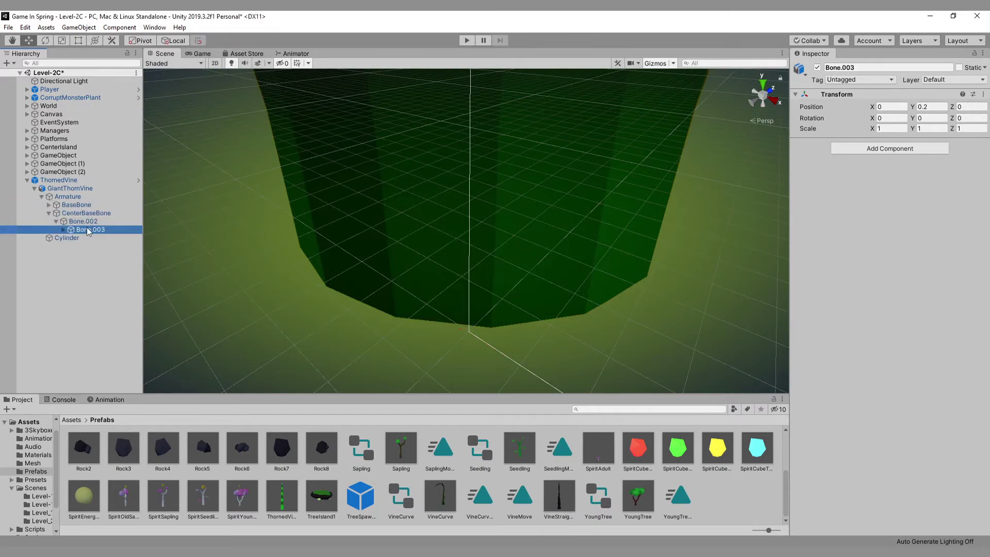
# Rotate Bone.003 by about 15.7 degrees around X to test the vine's bending
pyautogui.press('f')
pyautogui.press('e')
pyautogui.moveTo(445, 219); pyautogui.dragTo(469, 205)
# Rotate Bone.004 to about 45, -35 and 8 degrees on X, Y and Z to bend the vine sideways
pyautogui.click(63, 229)
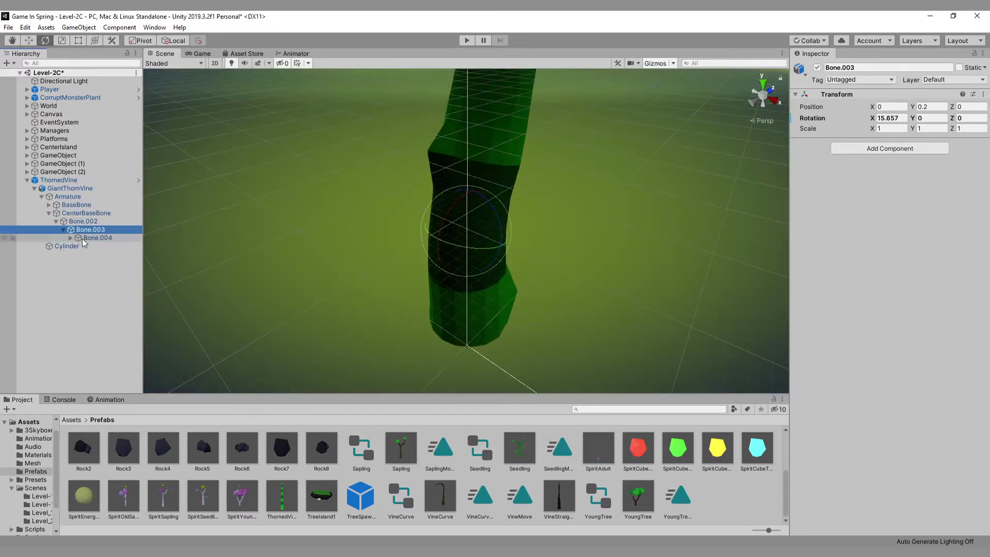
pyautogui.click(84, 239)
pyautogui.moveTo(459, 149)
pyautogui.mouseDown()
pyautogui.moveTo(493, 135)
pyautogui.moveTo(474, 154)
pyautogui.mouseUp()
pyautogui.keyDown('alt'); pyautogui.moveTo(443, 206); pyautogui.dragTo(465, 242); pyautogui.keyUp('alt')
pyautogui.moveTo(466, 243); pyautogui.dragTo(412, 219, button='middle')
# Expand Bone.004 and rotate its child Bone.005 to bend the upper part of the vine further
pyautogui.click(71, 238)
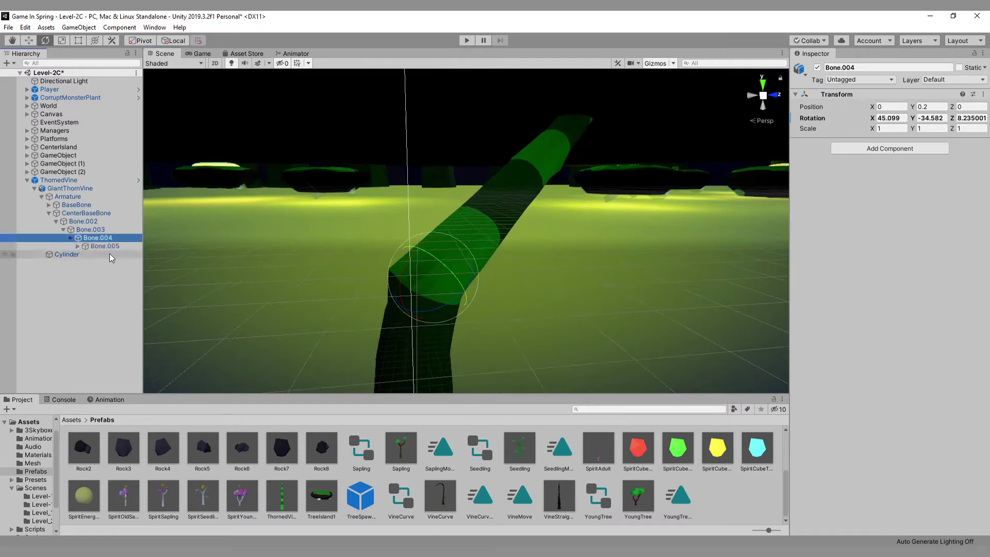
pyautogui.click(105, 246)
pyautogui.moveTo(489, 242); pyautogui.dragTo(593, 267)
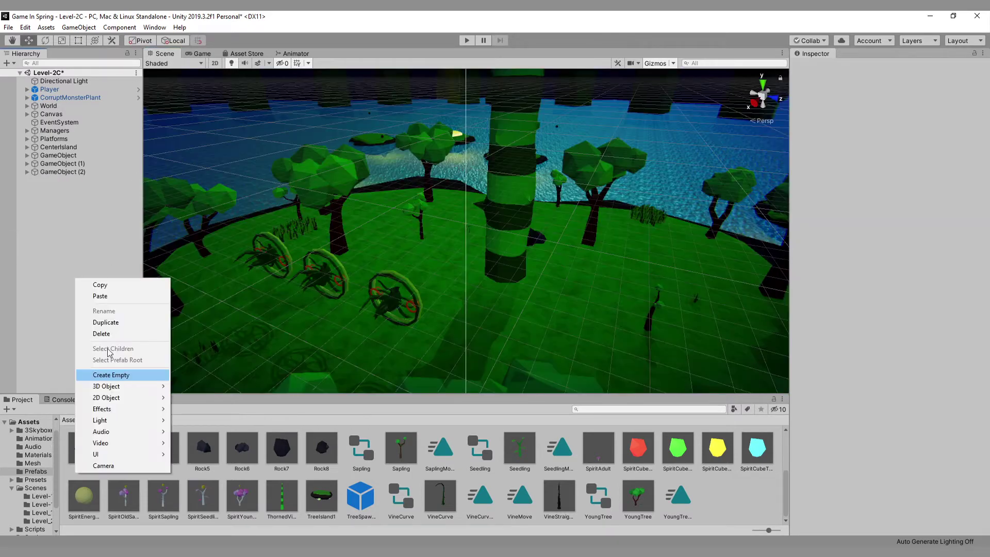
# Examine the Animator component on CorruptMonsterPlant and the settings of its GiantFlower child
pyautogui.click(55, 105)
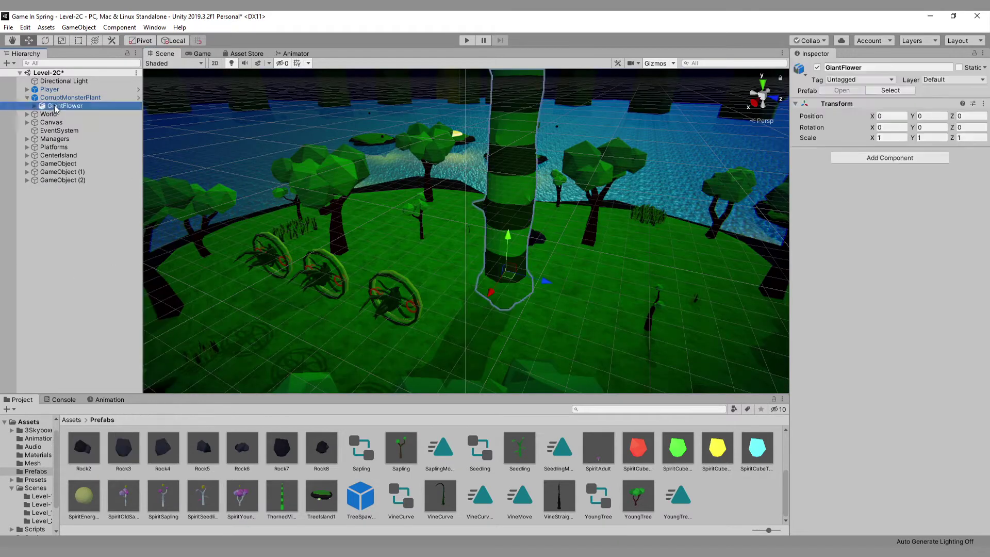
pyautogui.click(65, 98)
pyautogui.click(983, 153)
pyautogui.click(60, 106)
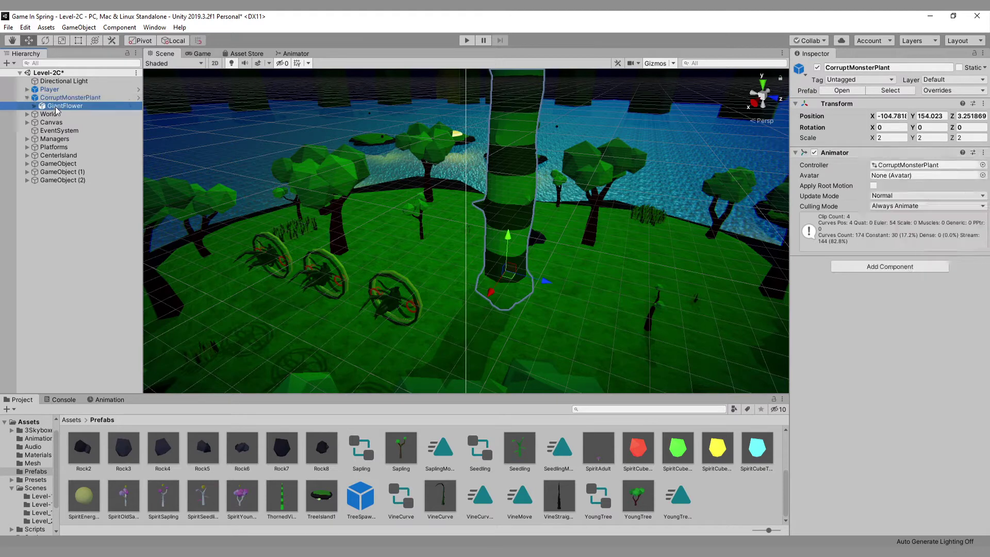
pyautogui.click(26, 97)
# Open the SpiritCubeEnergy prefab, remove its Collision Freeze script component, and return to the scene
pyautogui.doubleClick(638, 448)
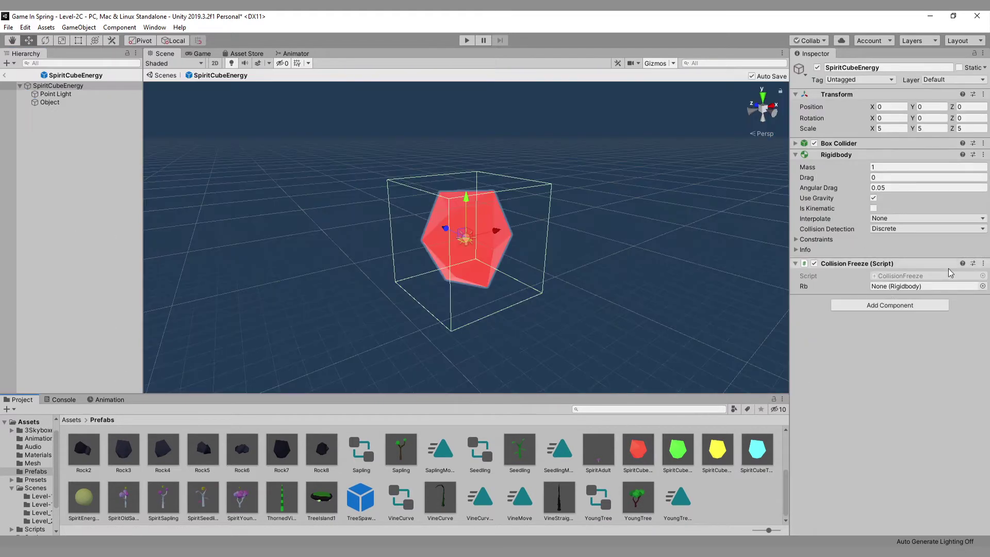
pyautogui.click(983, 261)
pyautogui.click(940, 288)
pyautogui.click(838, 144)
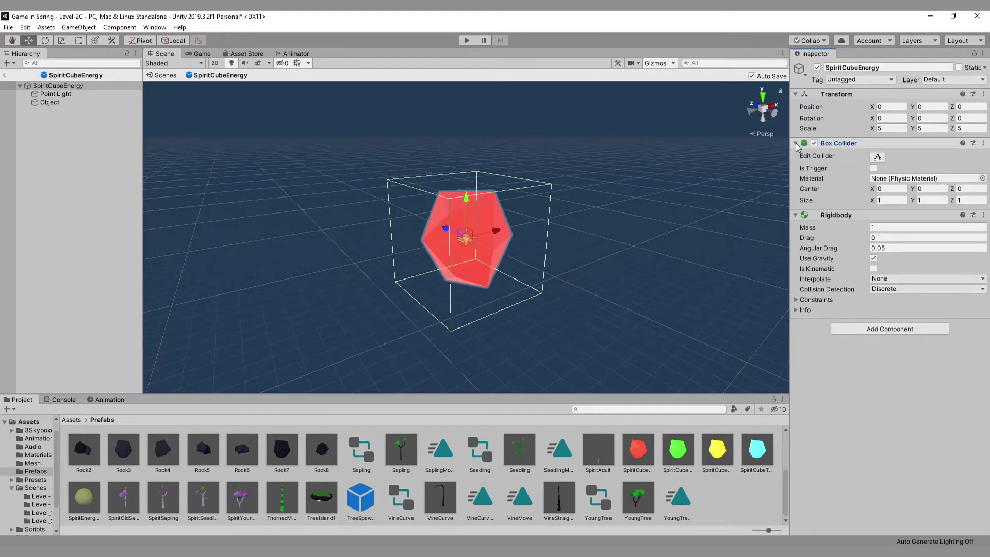
pyautogui.click(838, 144)
pyautogui.click(149, 77)
# Test-run the game, stop it, and read the reported errors in the console
pyautogui.click(466, 41)
pyautogui.click(466, 40)
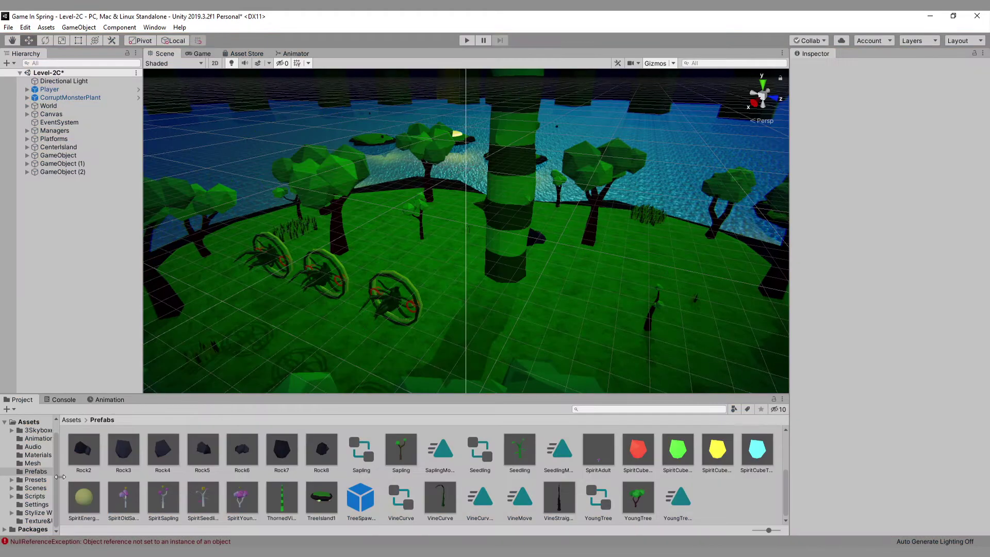
pyautogui.click(84, 538)
pyautogui.click(100, 424)
# Assign the HungerBarFill image from the Canvas to the T Bar reference of the Player's Player Hunger script
pyautogui.click(67, 90)
pyautogui.scroll(-3, 882, 300)
pyautogui.scroll(3, 881, 300)
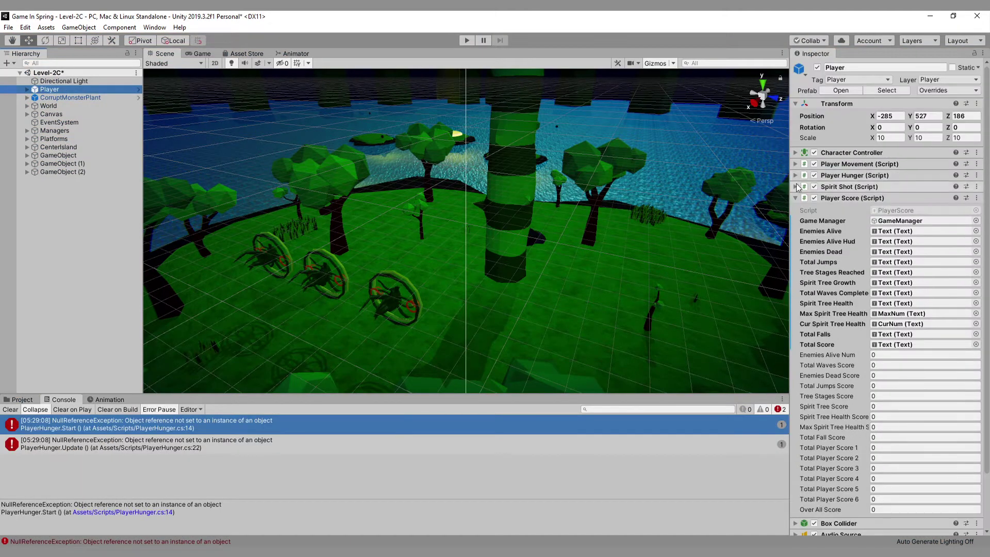
pyautogui.click(844, 176)
pyautogui.click(27, 114)
pyautogui.click(42, 139)
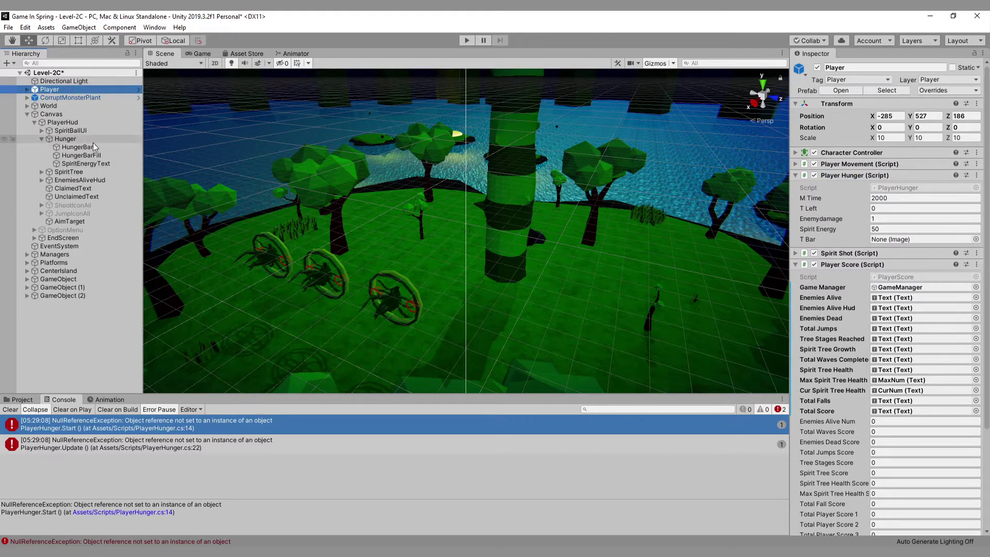
pyautogui.moveTo(81, 155); pyautogui.dragTo(923, 239)
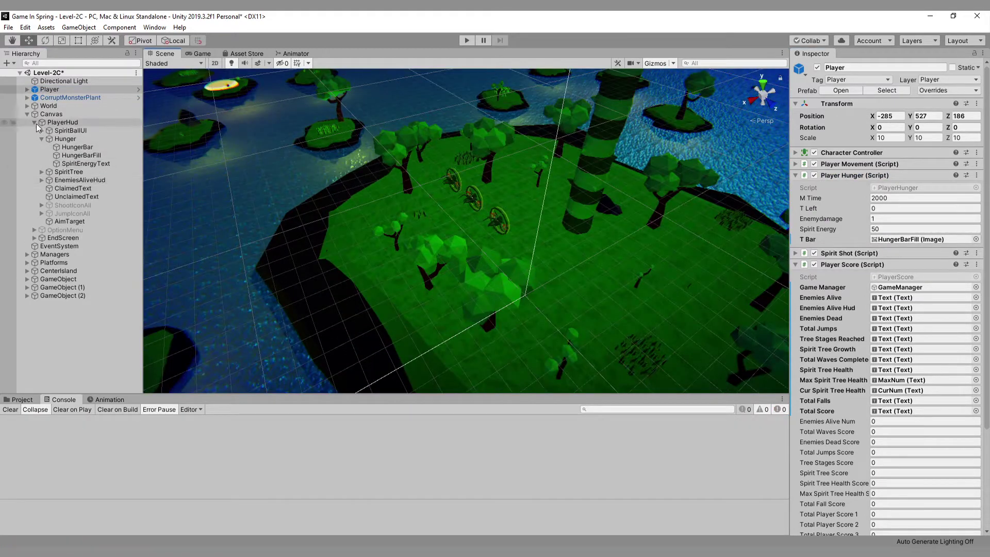
pyautogui.click(27, 114)
# Create an empty object in the scene and name it LevelGateway
pyautogui.rightClick(60, 198)
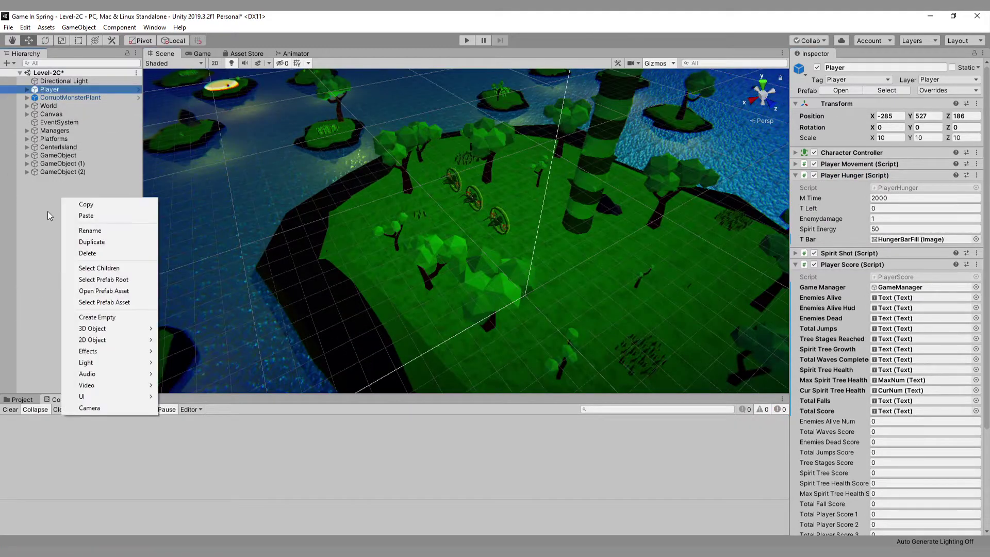
pyautogui.click(83, 316)
pyautogui.write('Gateway')
pyautogui.press('Return')
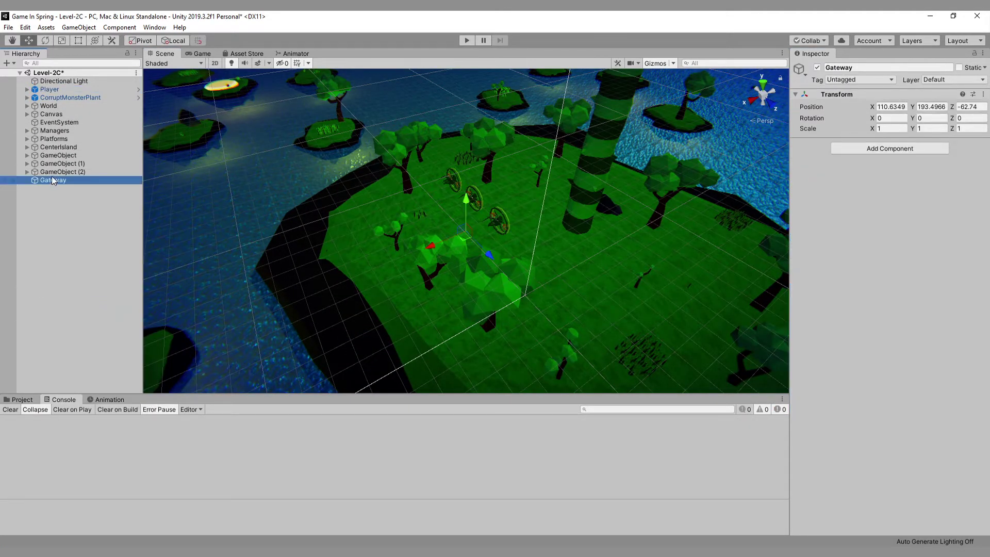
pyautogui.write('evel')
pyautogui.press('Return')
# Set LevelGateway's position to 0, 0, 0 and deactivate the CorruptMonsterPlant object
pyautogui.click(892, 106)
pyautogui.write('0')
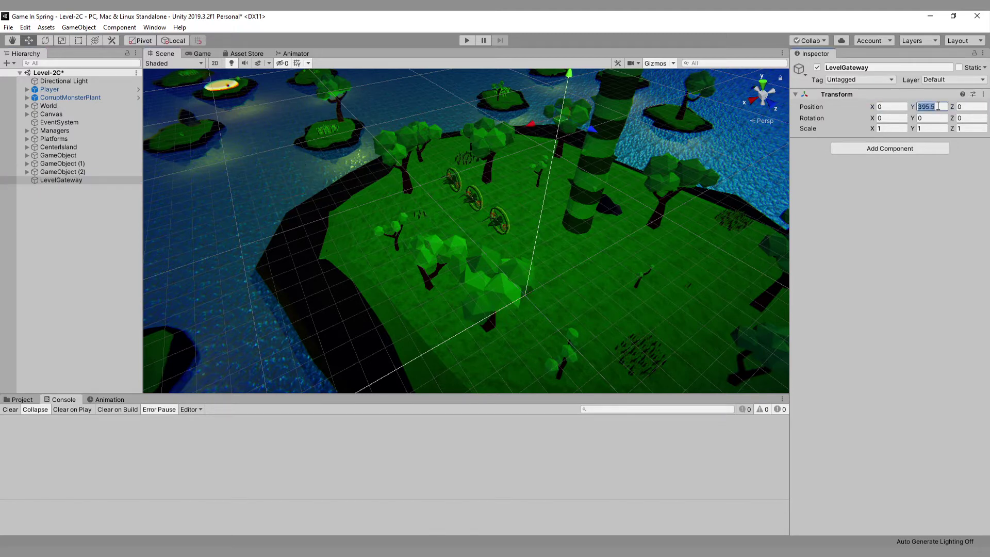
pyautogui.write('0')
pyautogui.click(70, 97)
pyautogui.click(817, 68)
# Raise LevelGateway vertically to the island's ground surface, to a Y position of about 160
pyautogui.click(70, 179)
pyautogui.press('f')
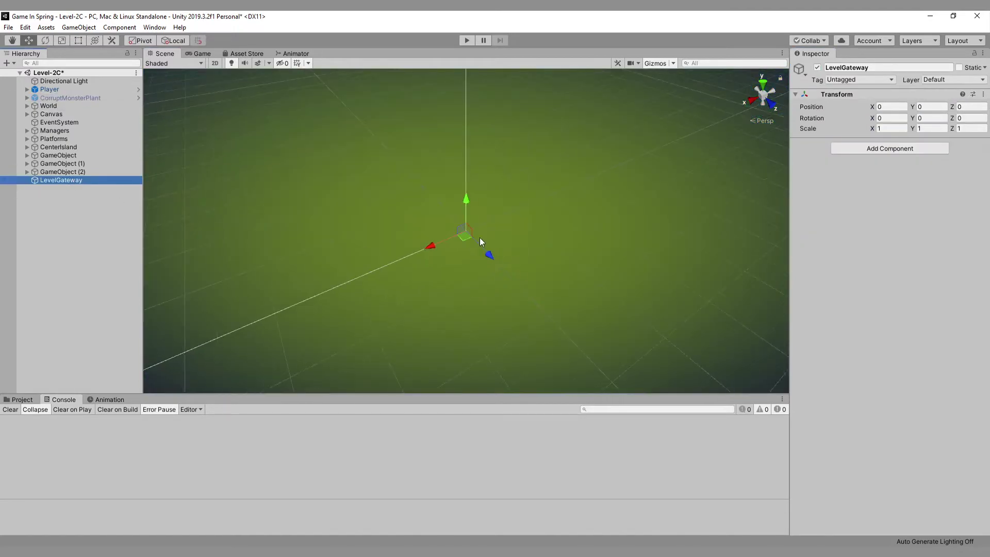
pyautogui.scroll(-10, 465, 242)
pyautogui.moveTo(466, 200); pyautogui.dragTo(487, 95)
pyautogui.moveTo(495, 155); pyautogui.dragTo(481, 257, button='middle')
pyautogui.moveTo(465, 201); pyautogui.dragTo(476, 247)
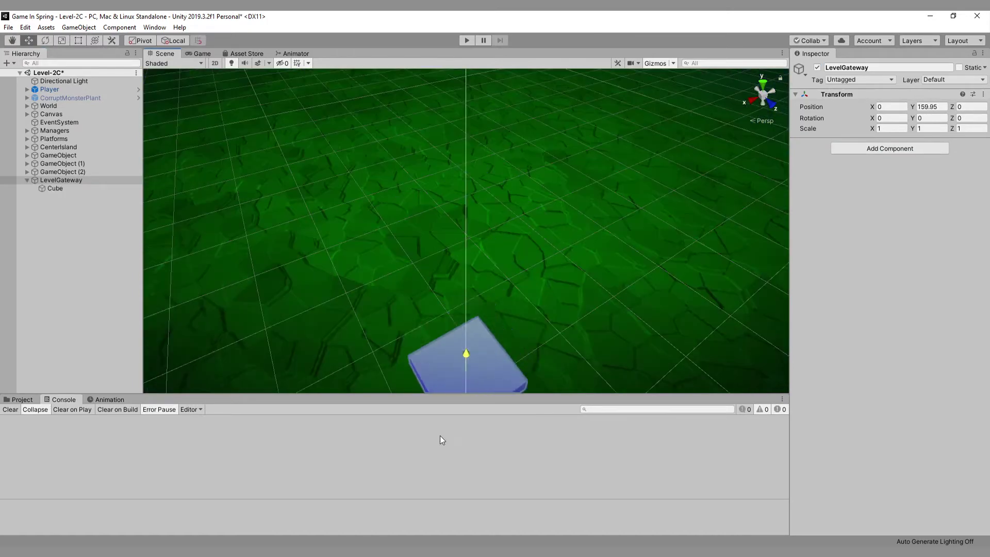
# Set the scale of the cube under LevelGateway to 10 on X and 10 on Z
pyautogui.press('f')
pyautogui.press('f')
pyautogui.scroll(-4, 500, 249)
pyautogui.click(56, 189)
pyautogui.click(893, 128)
pyautogui.write('10')
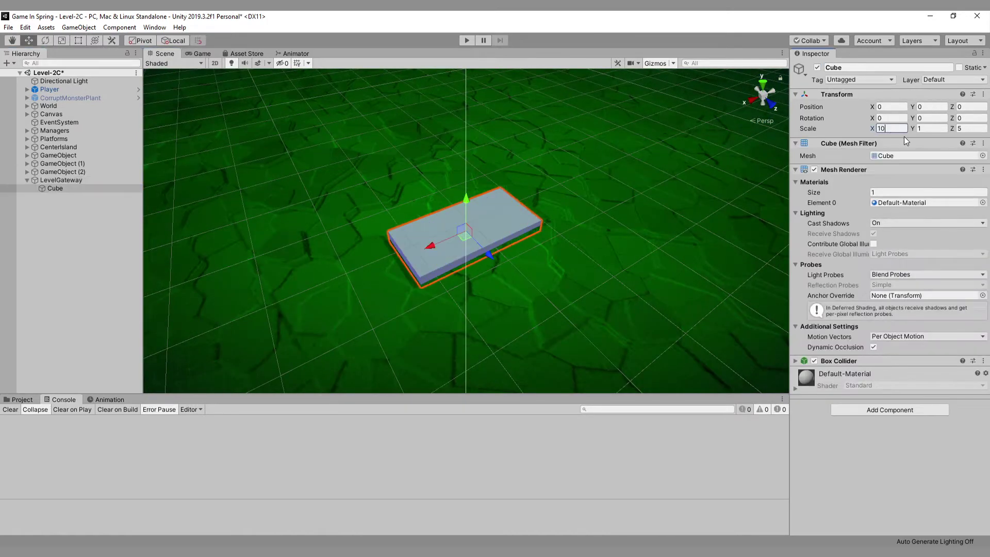
pyautogui.click(967, 128)
pyautogui.write('10')
# Place the ThornedVine prefab inside LevelGateway above the cube in the hierarchy
pyautogui.moveTo(43, 191)
pyautogui.mouseDown()
pyautogui.moveTo(116, 398)
pyautogui.moveTo(281, 500)
pyautogui.moveTo(52, 189)
pyautogui.mouseUp()
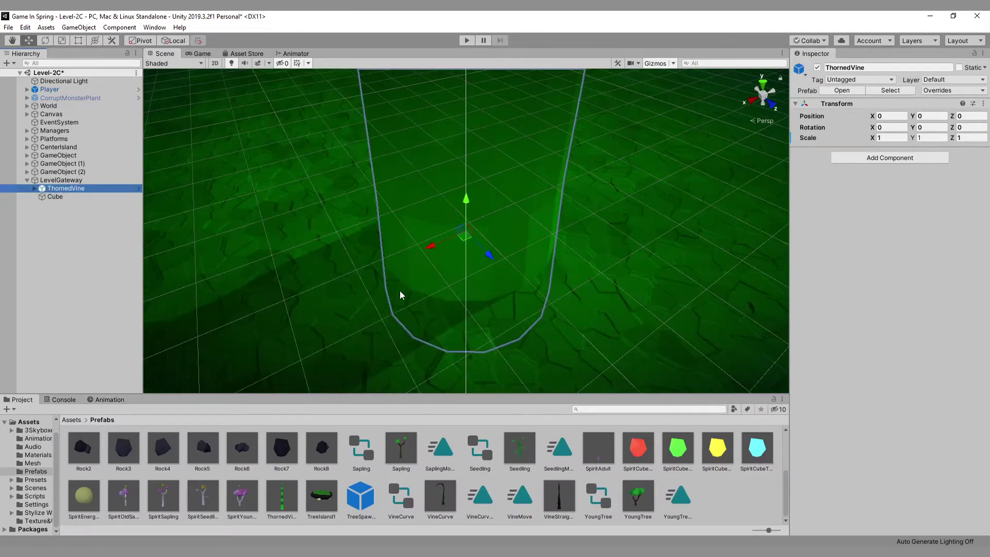
# Scale ThornedVine uniformly to 0.1
pyautogui.click(889, 138)
pyautogui.write('0.1')
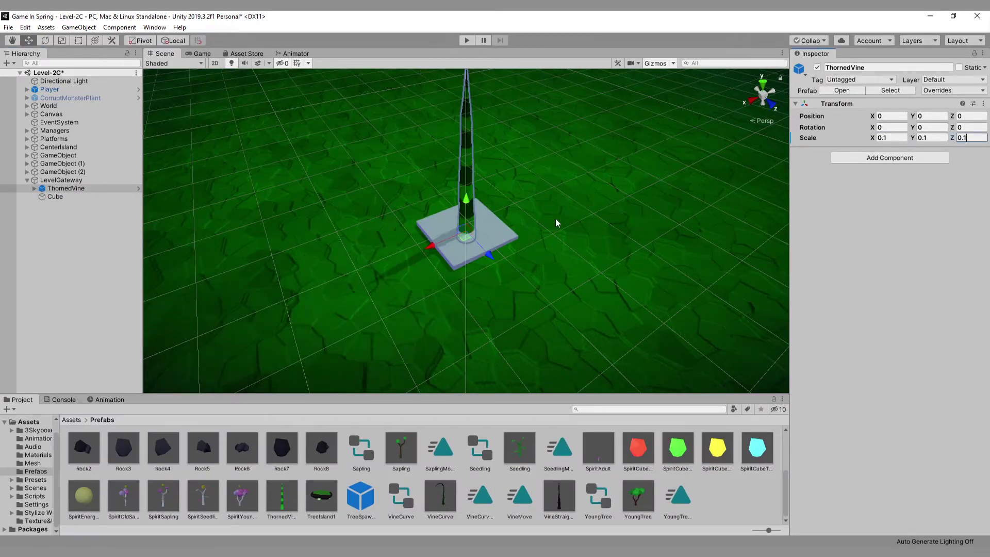
pyautogui.keyDown('alt'); pyautogui.moveTo(555, 221); pyautogui.dragTo(593, 309); pyautogui.keyUp('alt')
# Set the scale of ThornedVine to 0.2 on X, Y and Z
pyautogui.click(891, 137)
pyautogui.write('0.2')
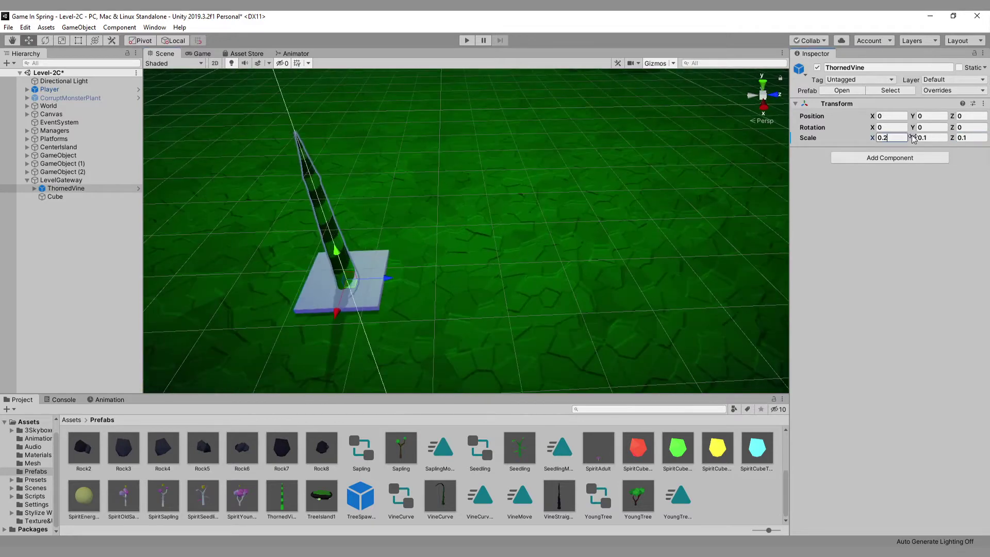
pyautogui.press('Tab')
pyautogui.write('0.2')
pyautogui.press('Tab')
pyautogui.write('0.2')
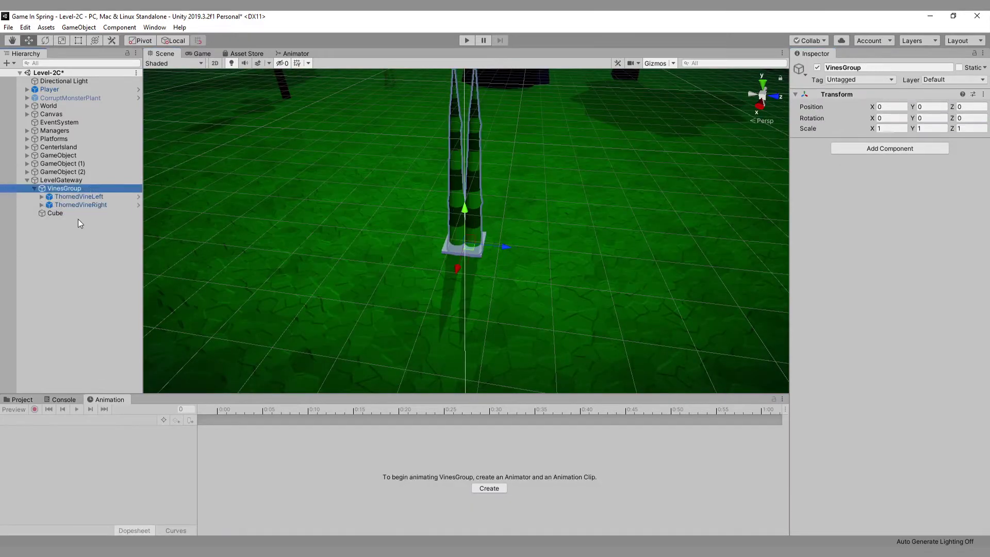
# Create an animation clip for VinesGroup and save it as GatewayVineMove.anim in the Prefabs folder
pyautogui.click(489, 488)
pyautogui.click(172, 227)
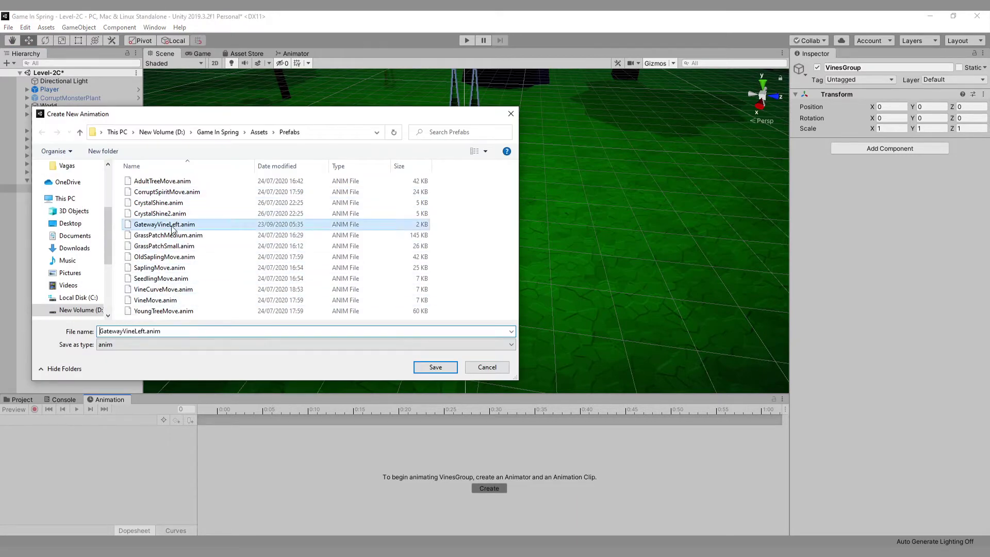
pyautogui.moveTo(147, 331); pyautogui.dragTo(135, 332)
pyautogui.write('Movem')
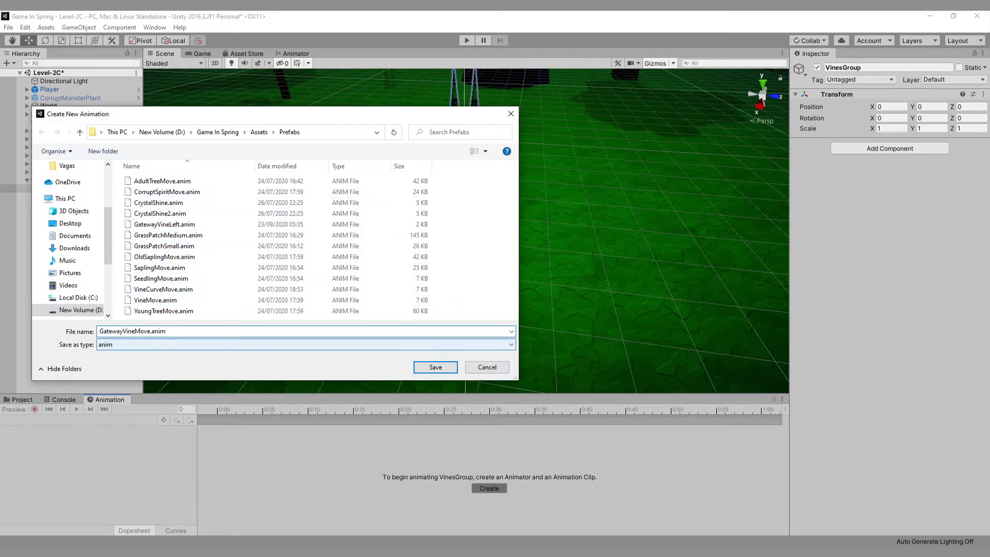
pyautogui.click(436, 367)
# Add the Scale property of ThornedVineRight to the GatewayVineMove clip
pyautogui.click(102, 436)
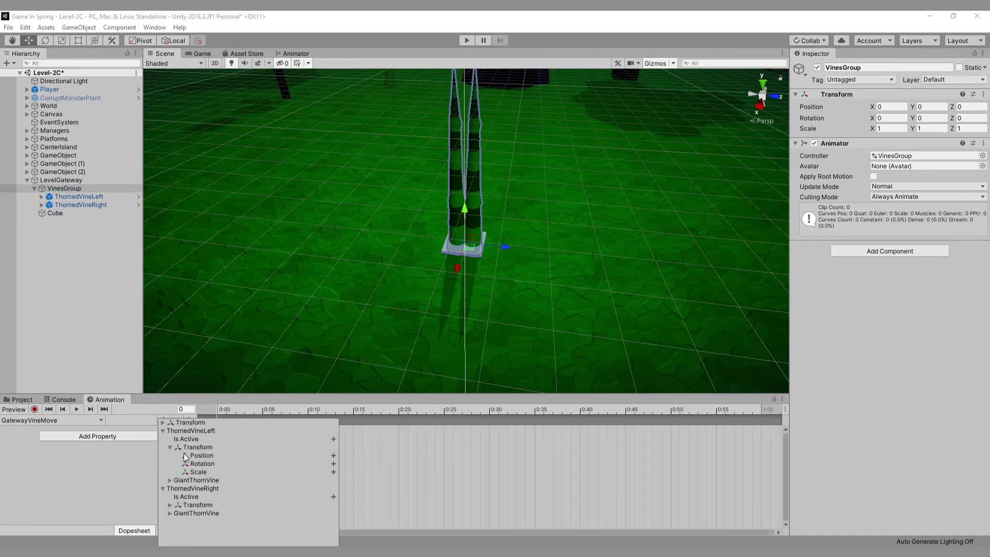
pyautogui.click(169, 506)
pyautogui.click(333, 529)
pyautogui.click(135, 455)
pyautogui.click(163, 430)
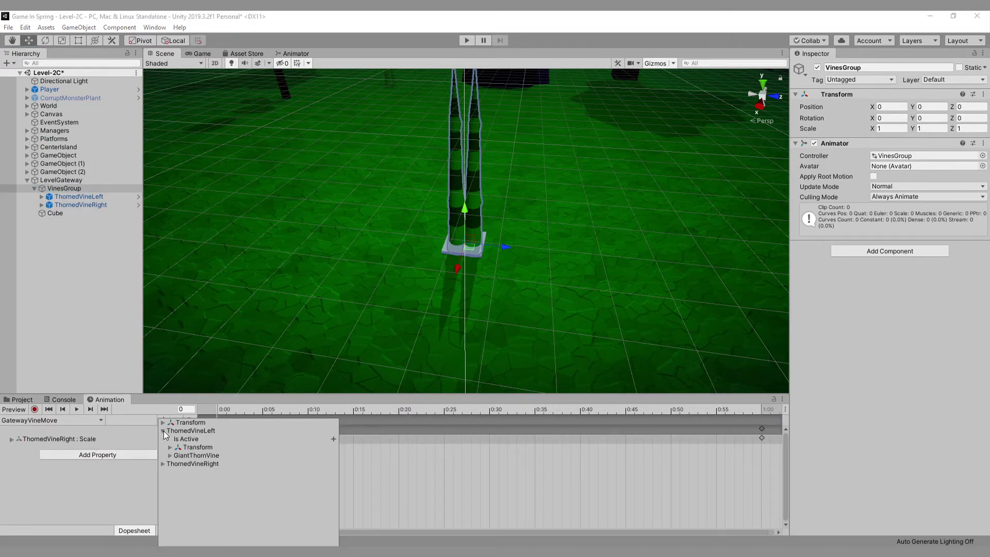
pyautogui.click(169, 456)
pyautogui.click(176, 473)
pyautogui.click(333, 498)
pyautogui.click(51, 439)
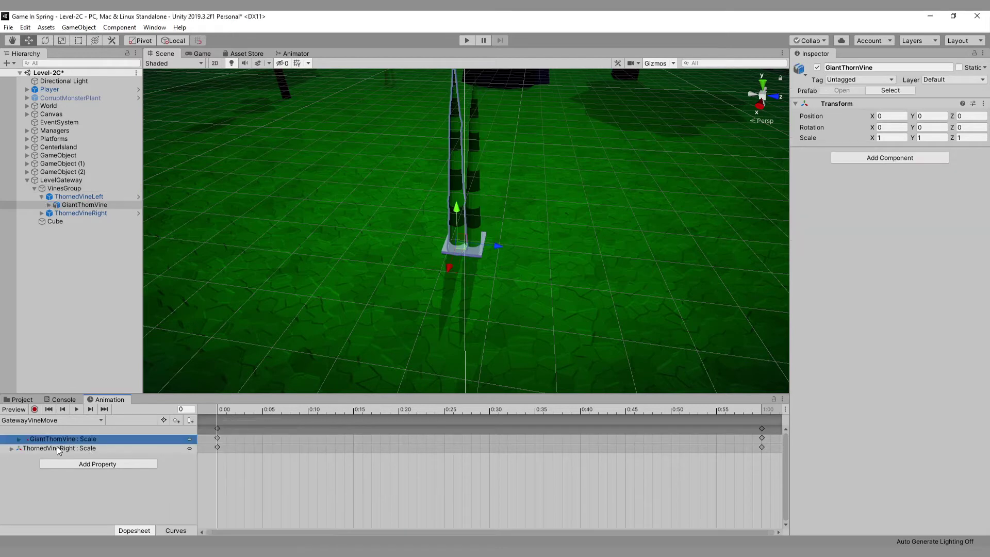
pyautogui.press('Delete')
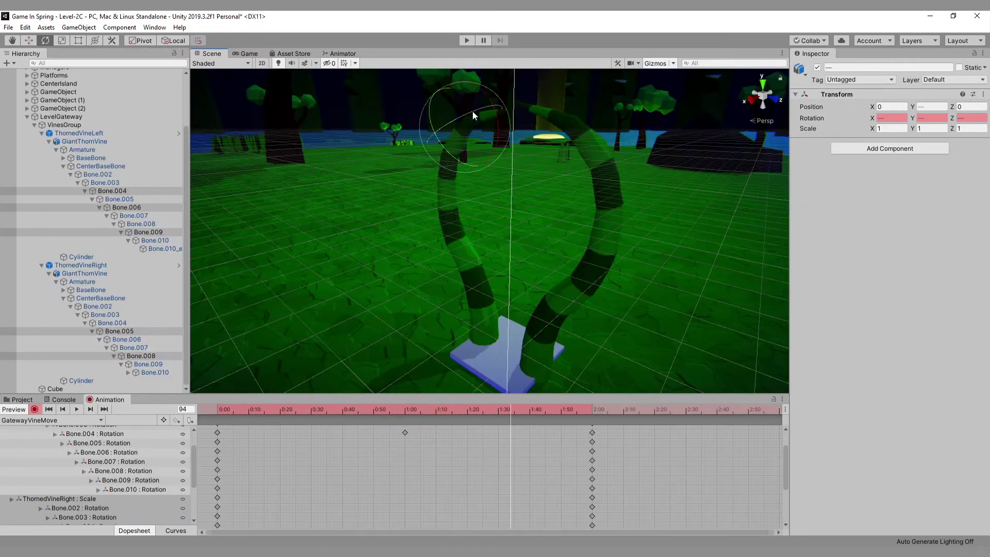
# Rotate the selected upper bones of both vines at frame 94 and scrub through the bending motion
pyautogui.moveTo(473, 115); pyautogui.dragTo(465, 120)
pyautogui.moveTo(289, 410); pyautogui.dragTo(523, 412)
pyautogui.scroll(-3, 550, 407)
# Select another set of bones in both vines, rotate them slightly, and scrub back to check the animated curve
pyautogui.click(135, 348)
pyautogui.keyDown('ctrl'); pyautogui.click(141, 224); pyautogui.keyUp('ctrl')
pyautogui.keyDown('ctrl'); pyautogui.click(126, 200); pyautogui.keyUp('ctrl')
pyautogui.moveTo(545, 226); pyautogui.dragTo(464, 259, button='middle')
pyautogui.moveTo(483, 255); pyautogui.dragTo(494, 261)
pyautogui.moveTo(487, 411); pyautogui.dragTo(286, 408)
pyautogui.scroll(-3, 15, 502)
pyautogui.scroll(2, 310, 440)
pyautogui.moveTo(268, 323); pyautogui.dragTo(298, 290, button='middle')
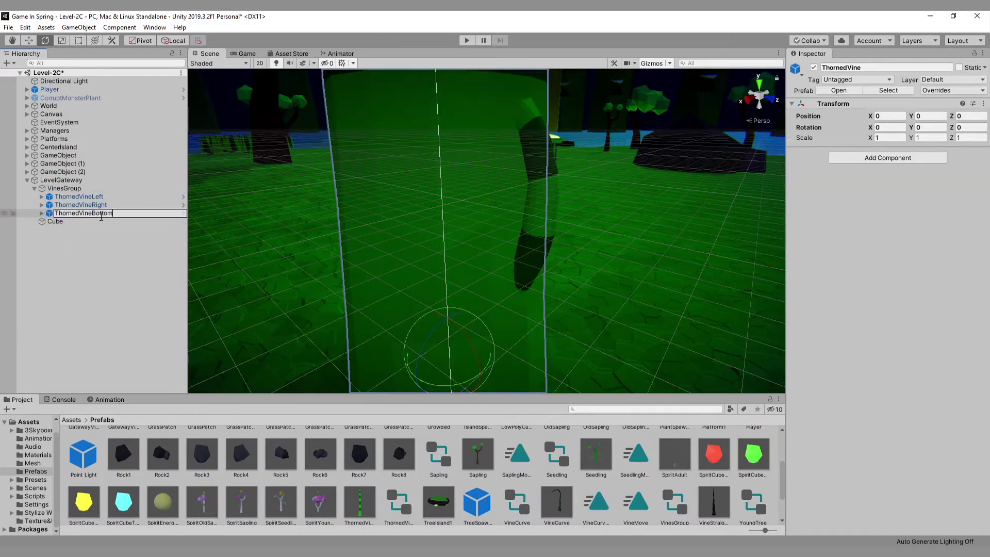
# Rename the added ThornedVine as ThornedVineBottomLeft and set its scale to 0.2 on X and Y
pyautogui.doubleClick(101, 216)
pyautogui.moveTo(474, 266); pyautogui.dragTo(306, 172, button='middle')
pyautogui.click(78, 189)
pyautogui.click(96, 214)
pyautogui.write('0.2')
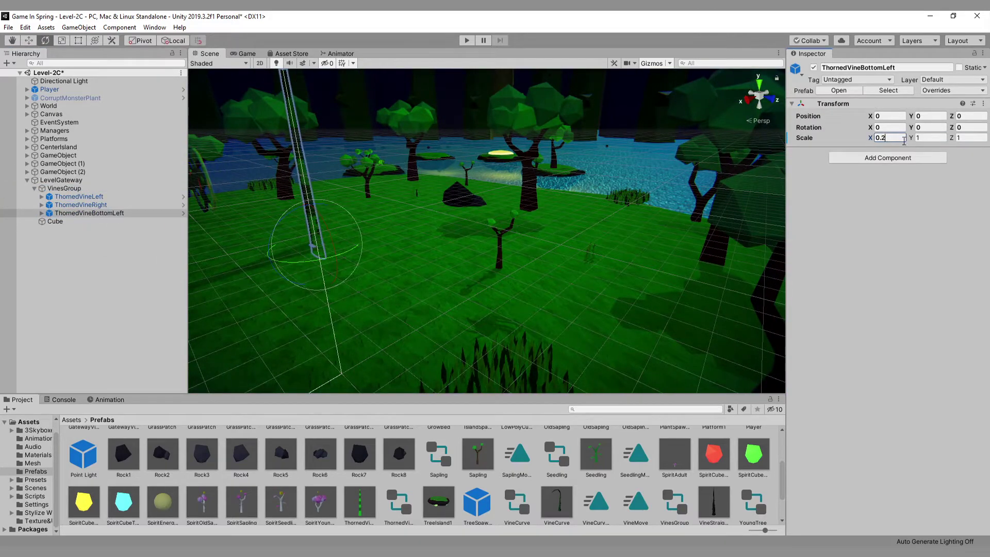
pyautogui.press('Tab')
pyautogui.write('0.2')
pyautogui.doubleClick(110, 213)
pyautogui.moveTo(428, 305); pyautogui.dragTo(531, 284, button='right')
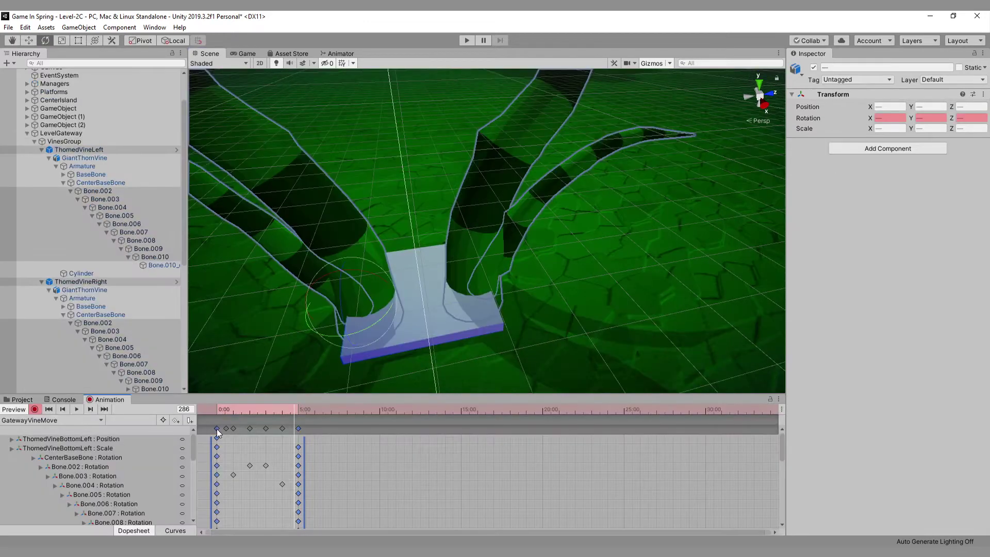
# Adjust the selected start and end keyframes of GatewayVineMove and play the clip on VinesGroup
pyautogui.rightClick(216, 431)
pyautogui.click(328, 429)
pyautogui.click(64, 141)
pyautogui.click(76, 409)
pyautogui.moveTo(515, 242); pyautogui.dragTo(395, 246, button='middle')
pyautogui.scroll(-8, 395, 246)
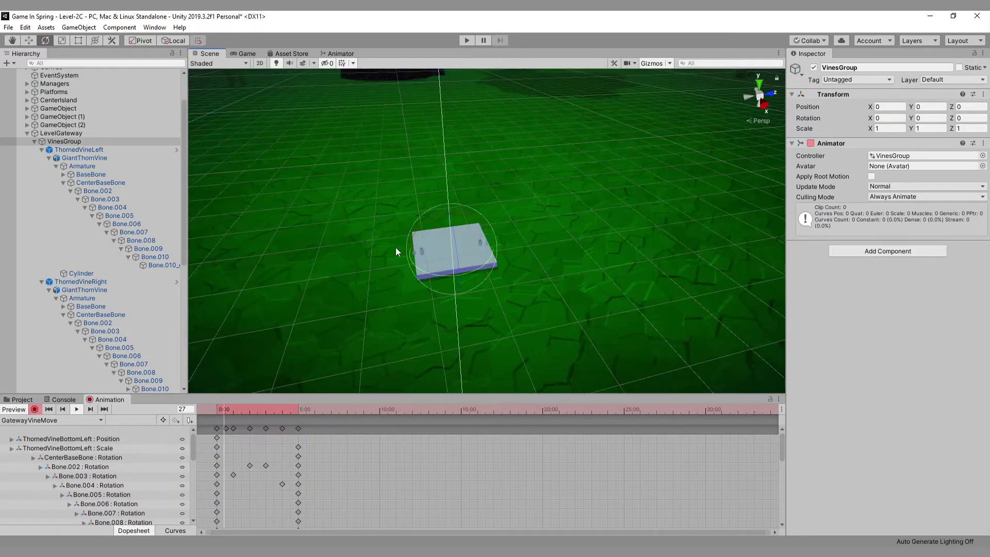
# Review the vines' growth motion by scrubbing GatewayVineMove from its start to its end
pyautogui.click(217, 410)
pyautogui.scroll(-5, 13, 452)
pyautogui.click(35, 409)
pyautogui.moveTo(227, 411); pyautogui.dragTo(291, 411)
pyautogui.scroll(-6, 369, 250)
pyautogui.moveTo(370, 249); pyautogui.dragTo(356, 292, button='middle')
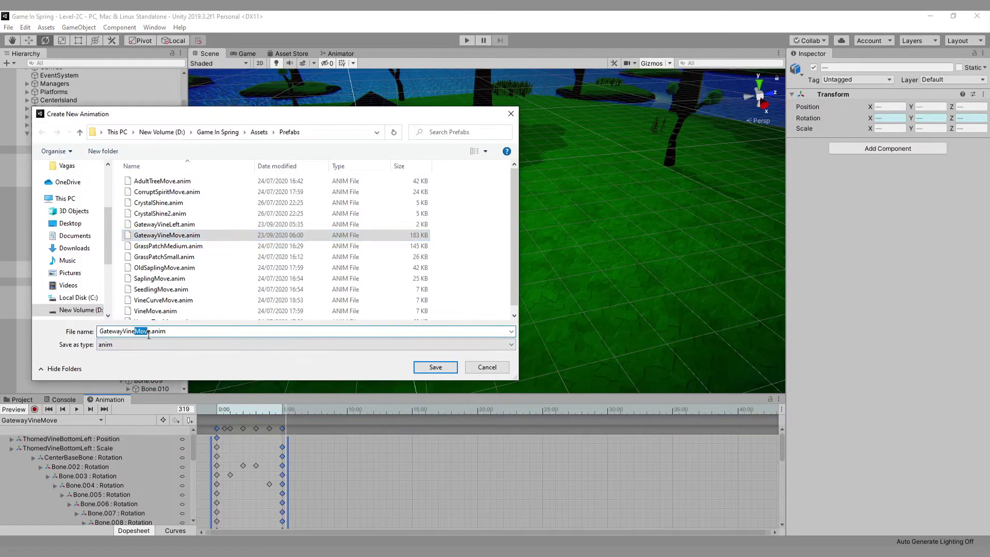
# Save the new animation clip as GatewayVineIdle.anim and switch back to the GatewayVineMove clip
pyautogui.write('ld')
pyautogui.click(448, 366)
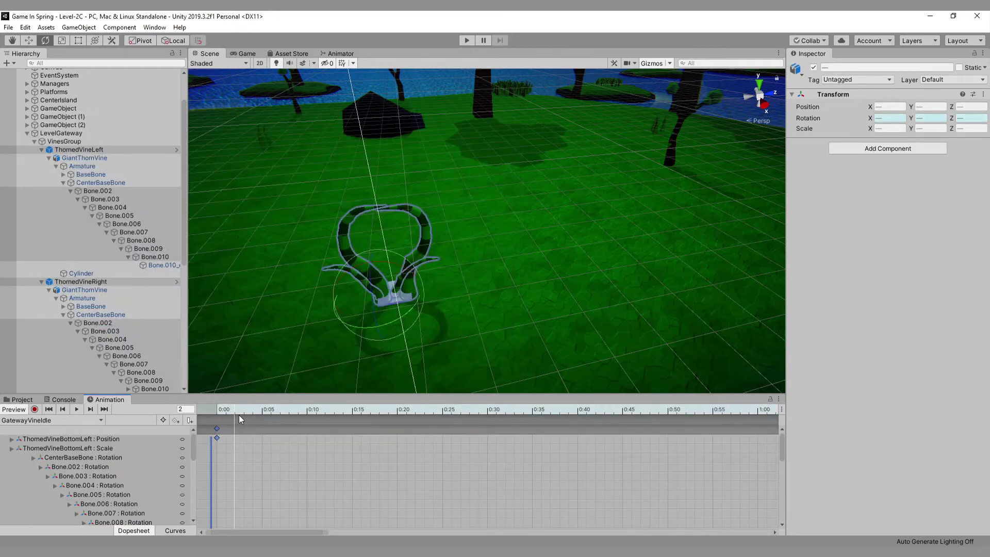
pyautogui.click(19, 422)
pyautogui.click(41, 443)
pyautogui.scroll(-5, 227, 497)
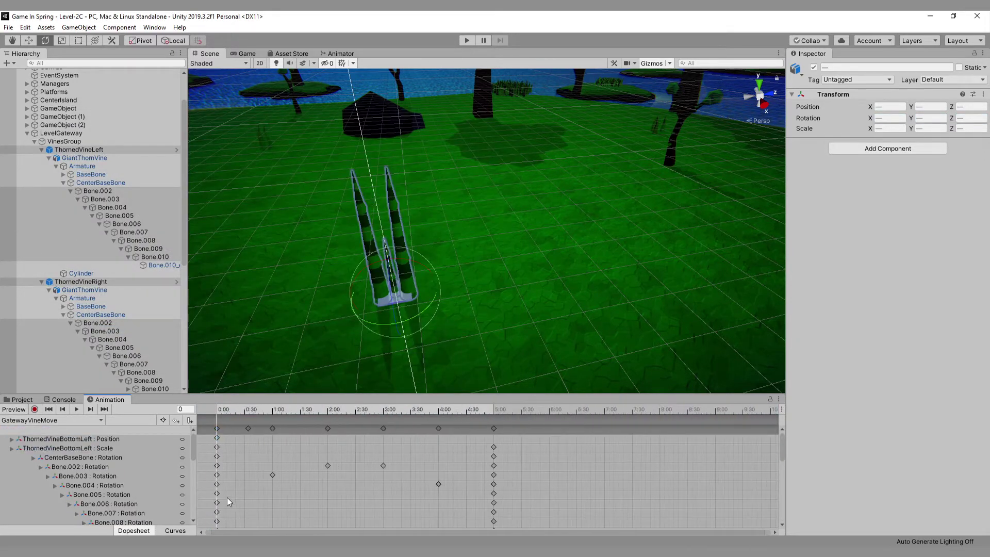
# Copy the vine keyframes from GatewayVineMove into the GatewayVineIdle clip and play it
pyautogui.click(57, 440)
pyautogui.moveTo(782, 452); pyautogui.dragTo(779, 507)
pyautogui.click(178, 446)
pyautogui.click(216, 445)
pyautogui.scroll(-2, 256, 471)
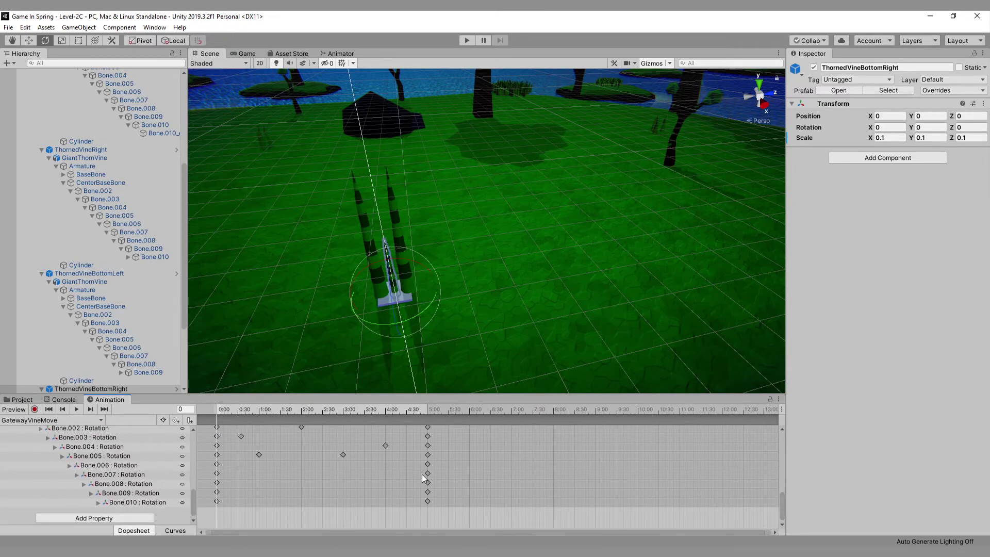
pyautogui.click(61, 421)
pyautogui.click(63, 432)
pyautogui.hotkey('ctrl', 'v')
pyautogui.moveTo(785, 450); pyautogui.dragTo(780, 447)
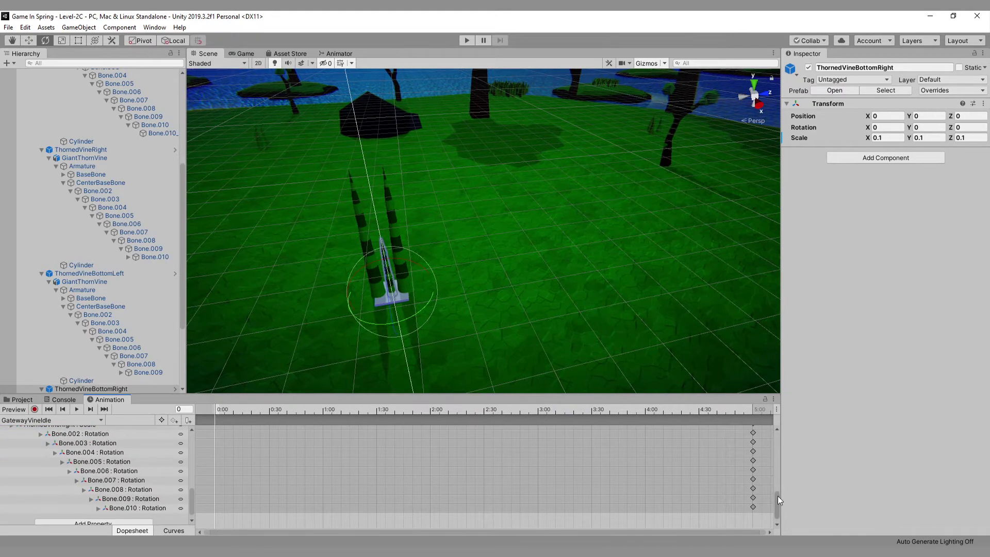
pyautogui.moveTo(777, 499); pyautogui.dragTo(777, 436)
pyautogui.click(77, 410)
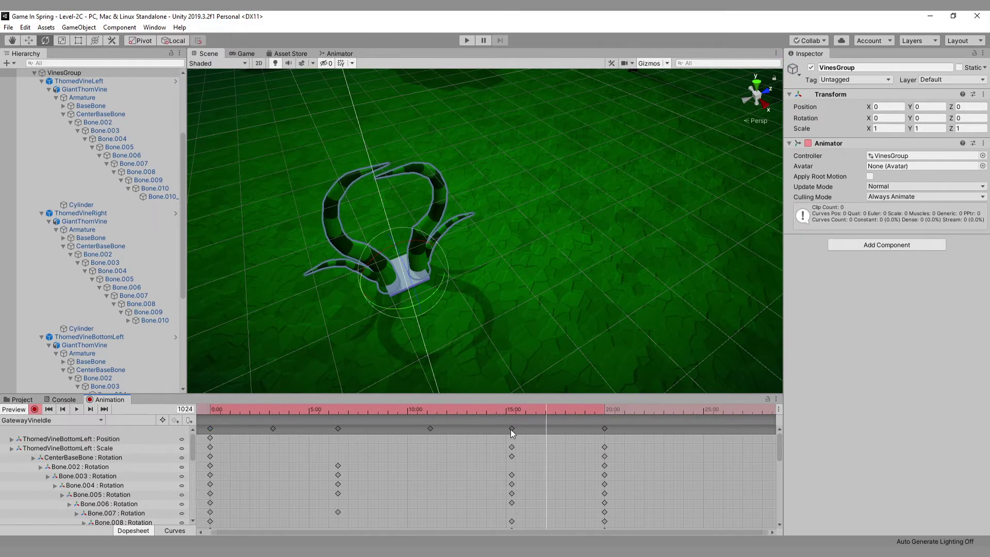
# Retime the intermediate keyframes of GatewayVineIdle and preview the adjusted clip with recording turned off
pyautogui.moveTo(511, 429); pyautogui.dragTo(507, 438)
pyautogui.moveTo(412, 428); pyautogui.dragTo(255, 427)
pyautogui.scroll(-4, 541, 454)
pyautogui.rightClick(270, 429)
pyautogui.click(305, 352)
pyautogui.click(340, 446)
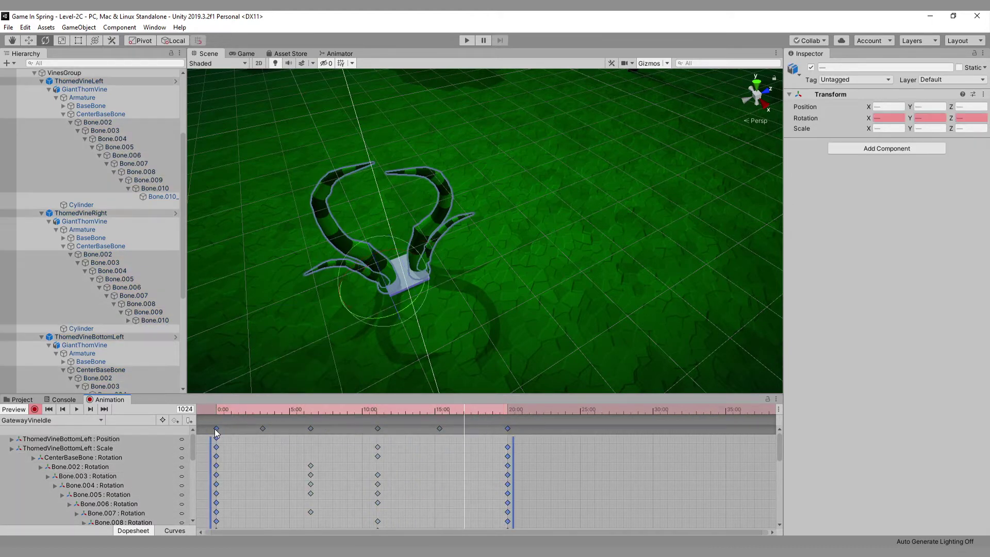
pyautogui.click(39, 408)
pyautogui.click(76, 408)
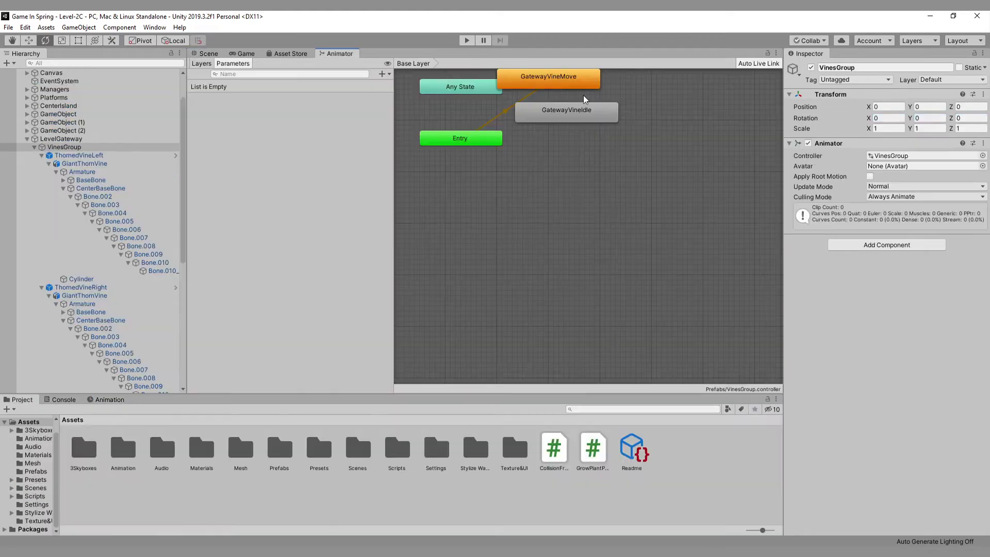
# Arrange the two states in the VinesGroup animator controller and add a transition from GatewayVineMove to GatewayVineIdle
pyautogui.moveTo(562, 81); pyautogui.dragTo(578, 150)
pyautogui.moveTo(573, 114); pyautogui.dragTo(573, 93)
pyautogui.moveTo(573, 151); pyautogui.dragTo(573, 140)
pyautogui.click(572, 92)
pyautogui.click(572, 112)
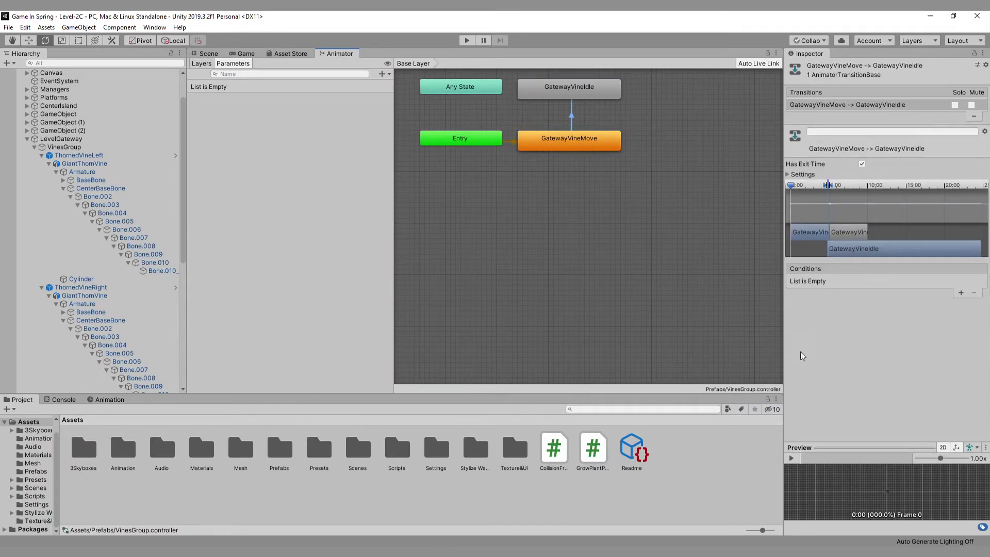
pyautogui.click(548, 146)
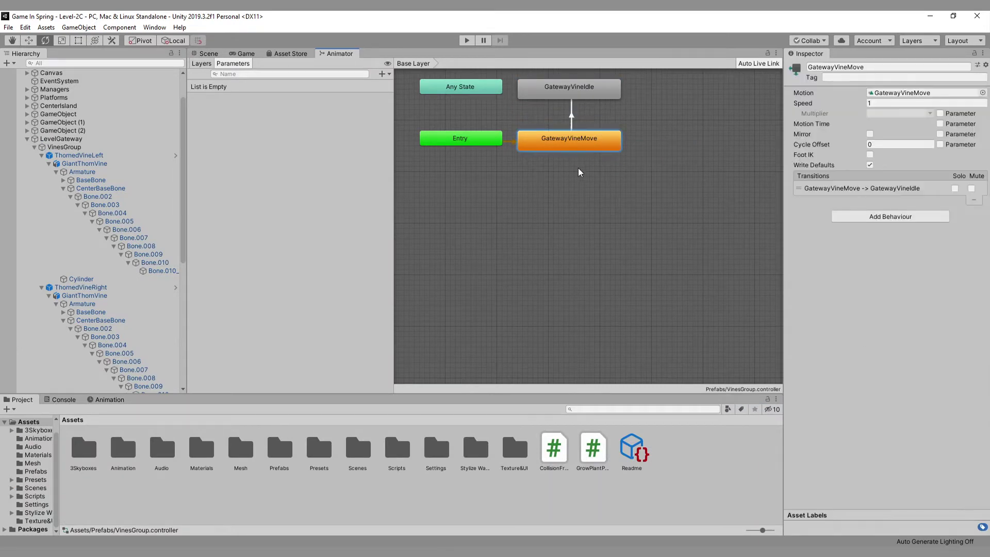
# Look through the Animation folder for the gateway clips and search the project assets for "vine"
pyautogui.click(209, 53)
pyautogui.click(129, 454)
pyautogui.doubleClick(129, 457)
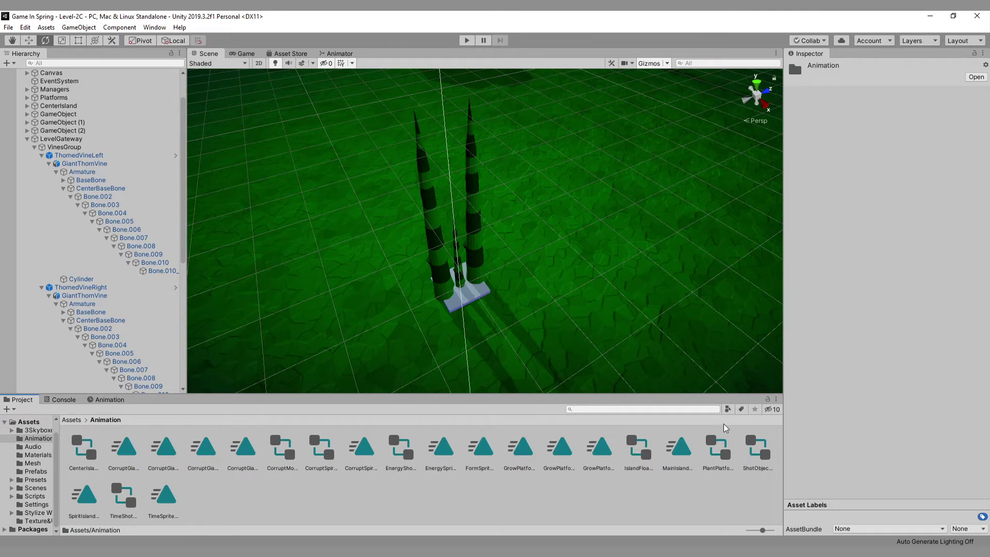
pyautogui.click(126, 449)
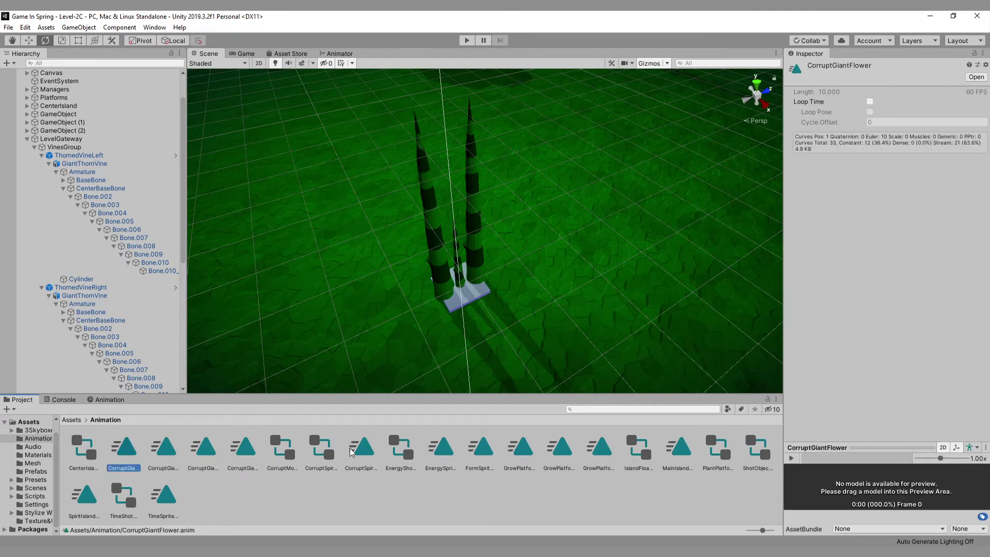
pyautogui.click(72, 419)
pyautogui.click(618, 409)
pyautogui.write('vin')
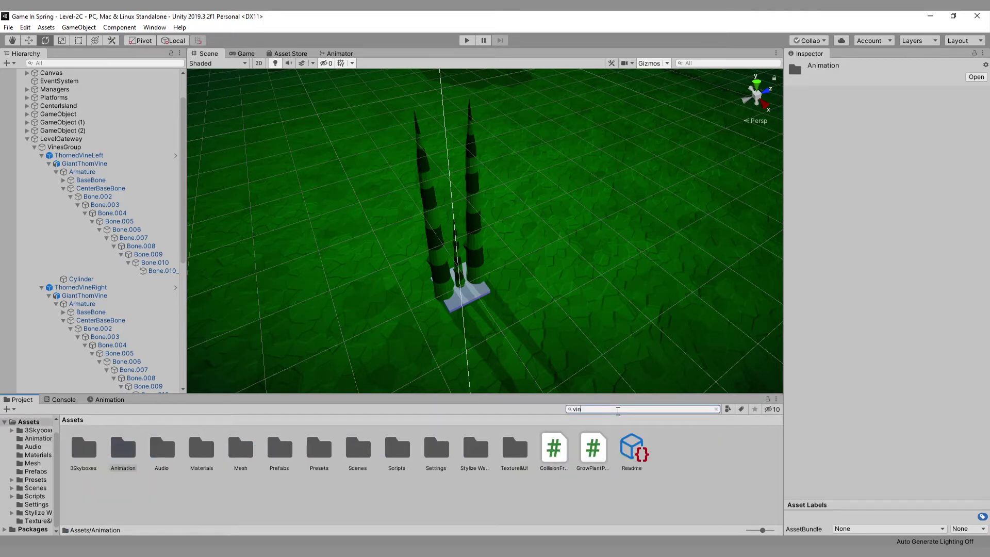
pyautogui.write('e')
pyautogui.click(132, 456)
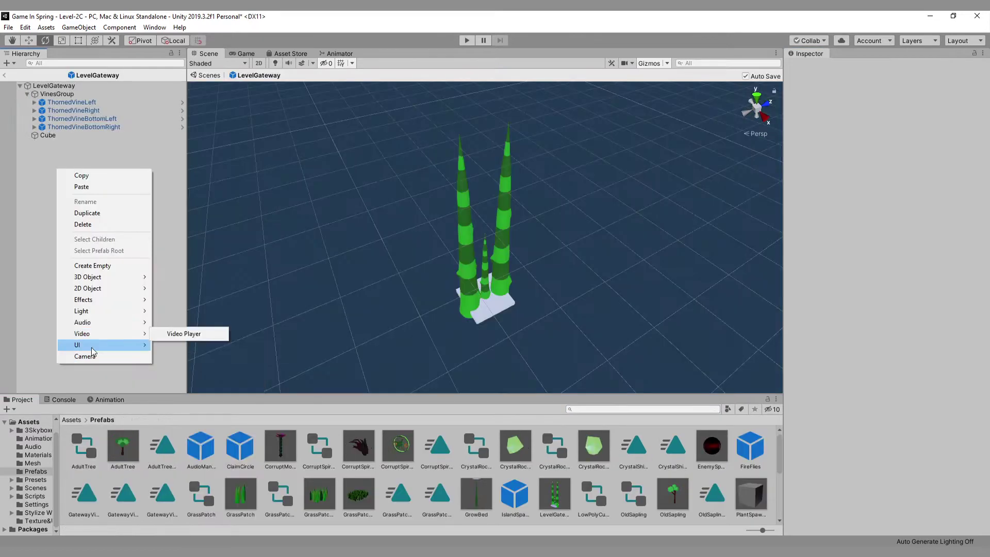
# Add a Particle System to the LevelGateway prefab and open its Shape settings
pyautogui.moveTo(103, 304)
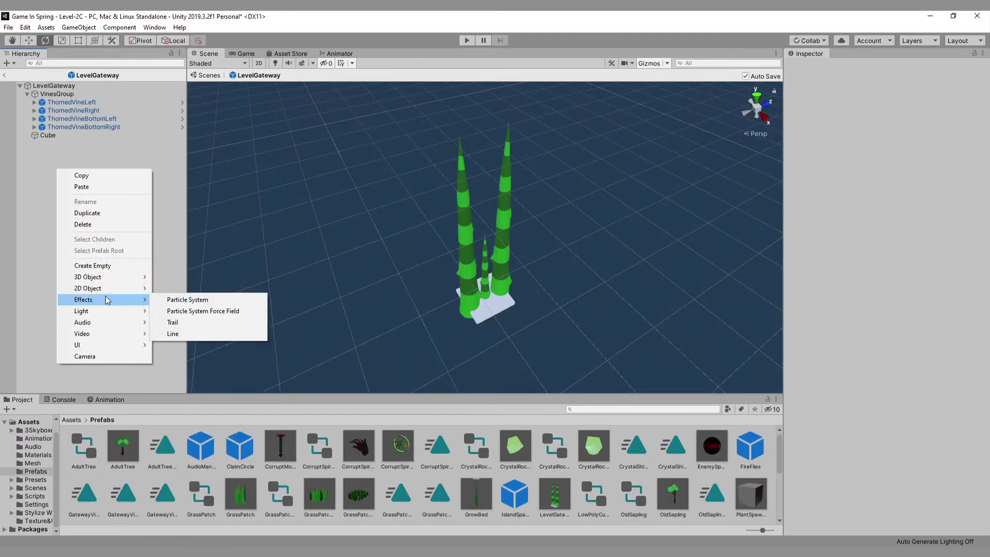
pyautogui.click(180, 300)
pyautogui.click(815, 377)
pyautogui.scroll(-3, 825, 376)
# Set the particle emitter's shape to Circle with a radius of 7.55
pyautogui.click(870, 293)
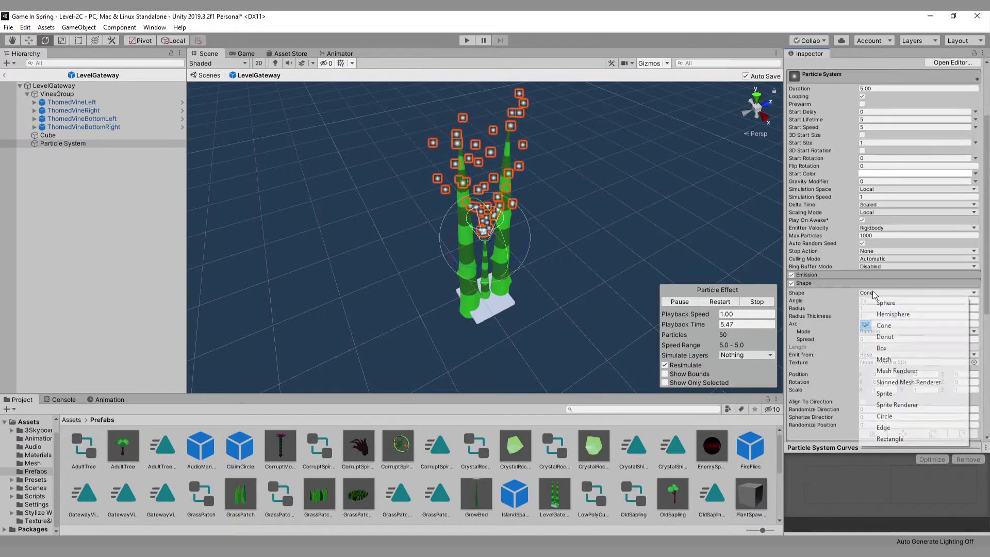
pyautogui.click(886, 336)
pyautogui.click(883, 293)
pyautogui.click(885, 416)
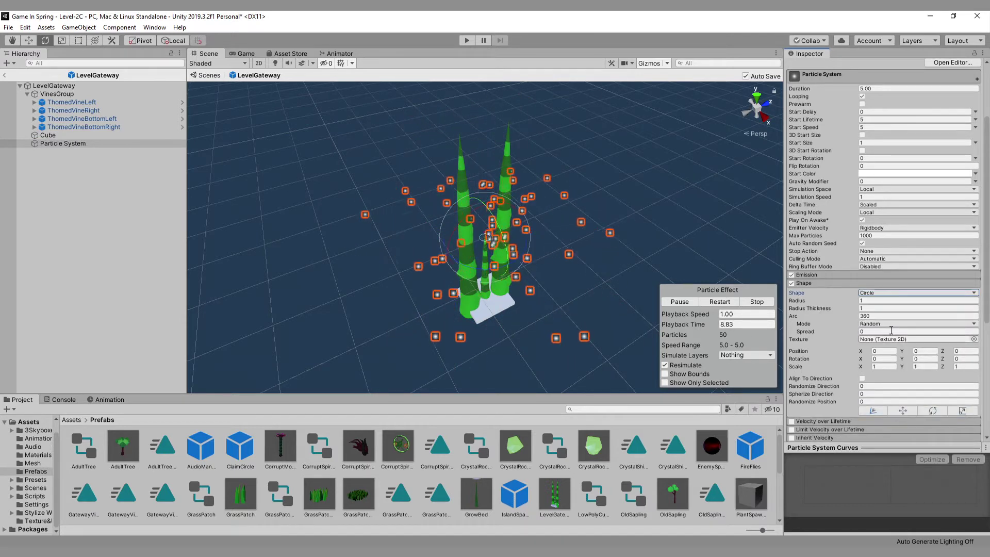
pyautogui.moveTo(823, 308); pyautogui.dragTo(888, 306)
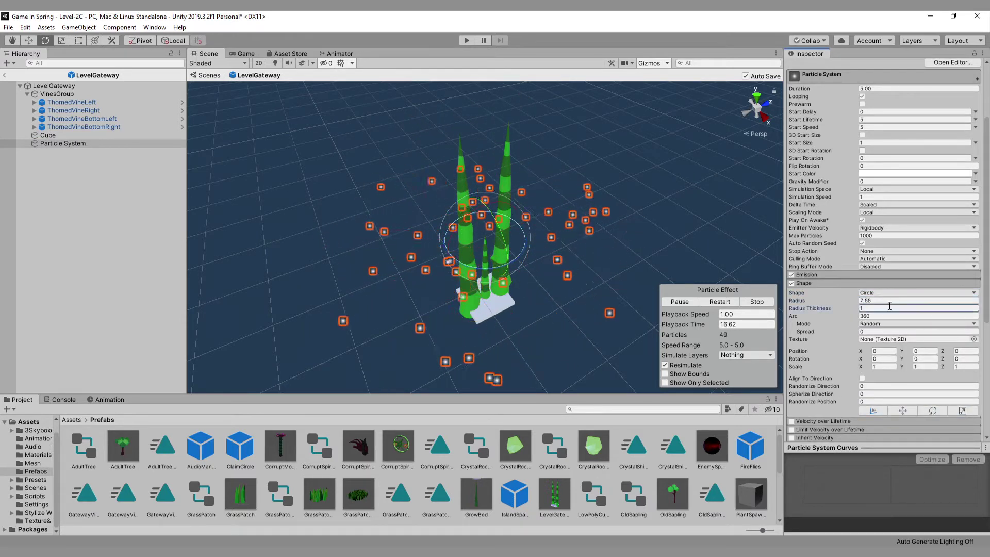
pyautogui.moveTo(796, 316); pyautogui.dragTo(887, 320)
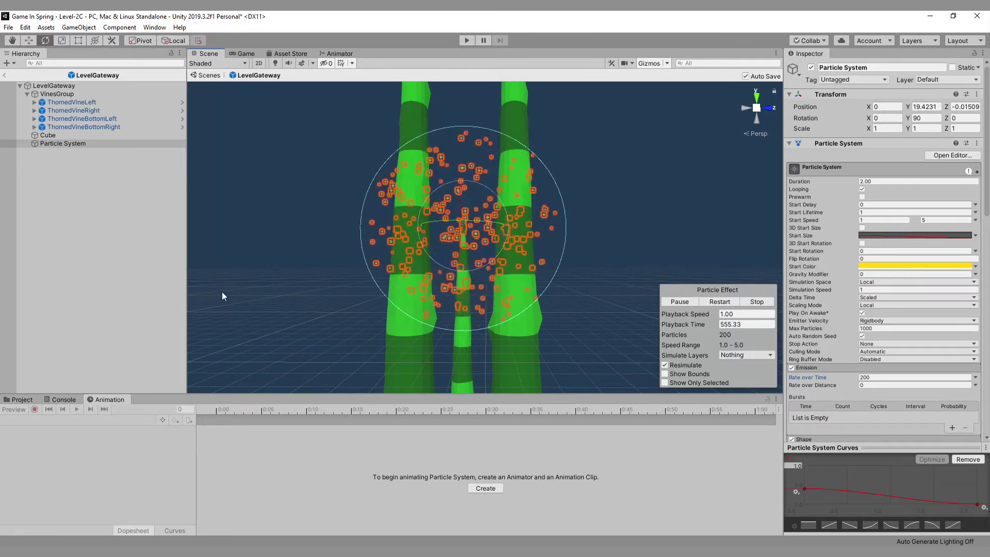
# Enable the Trails module of the particle system
pyautogui.scroll(-12, 874, 370)
pyautogui.click(814, 363)
pyautogui.click(803, 359)
pyautogui.click(791, 358)
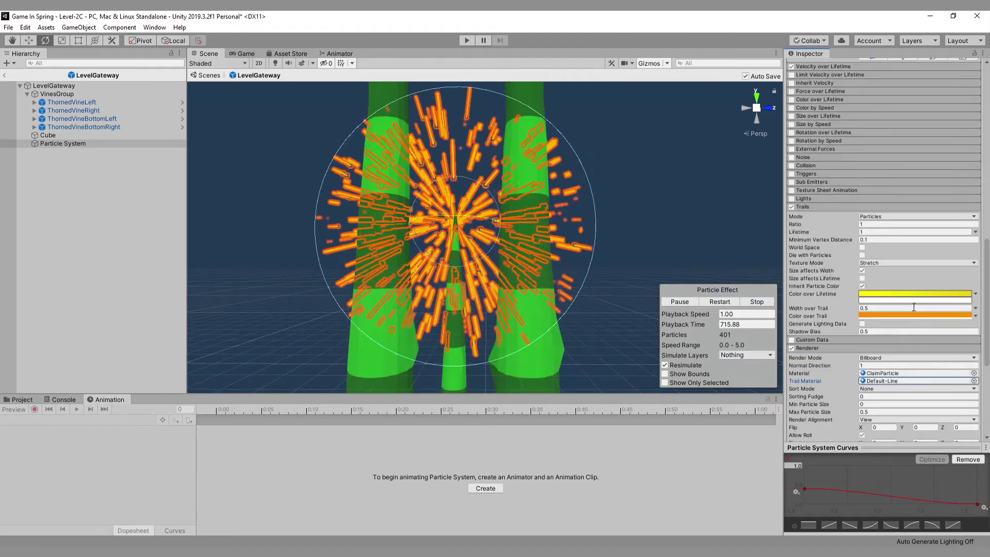
# Adjust the trails' Color over Trail and switch it to a two-value white color range
pyautogui.click(917, 314)
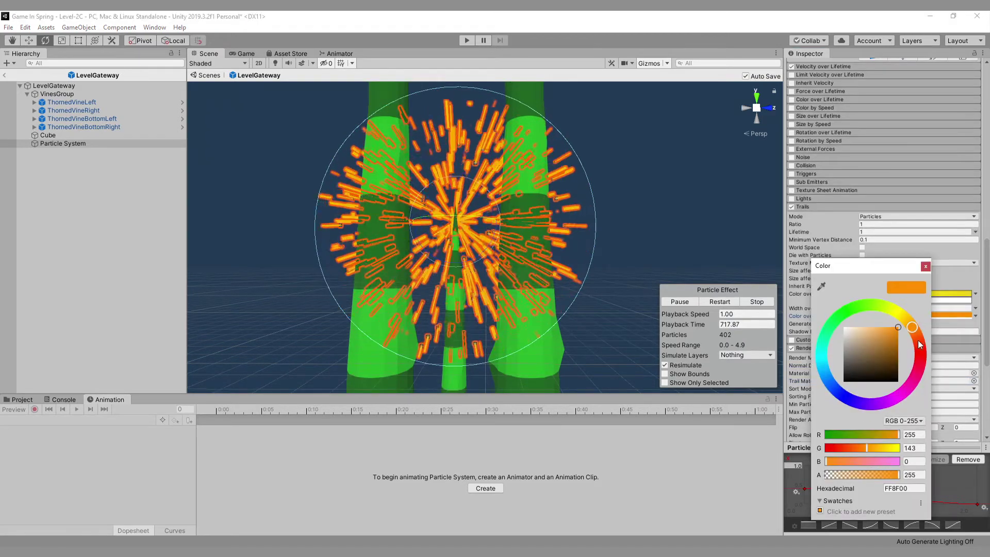
pyautogui.moveTo(918, 340); pyautogui.dragTo(905, 318)
pyautogui.click(925, 266)
pyautogui.click(975, 316)
pyautogui.click(934, 358)
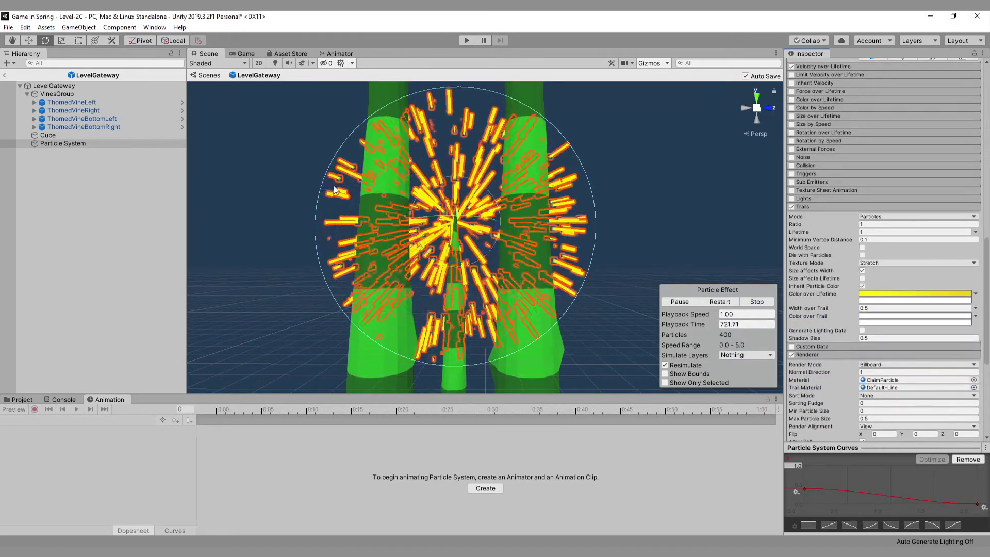
# Switch the trails' Color over Lifetime to a single white color
pyautogui.click(896, 296)
pyautogui.click(975, 294)
pyautogui.click(889, 302)
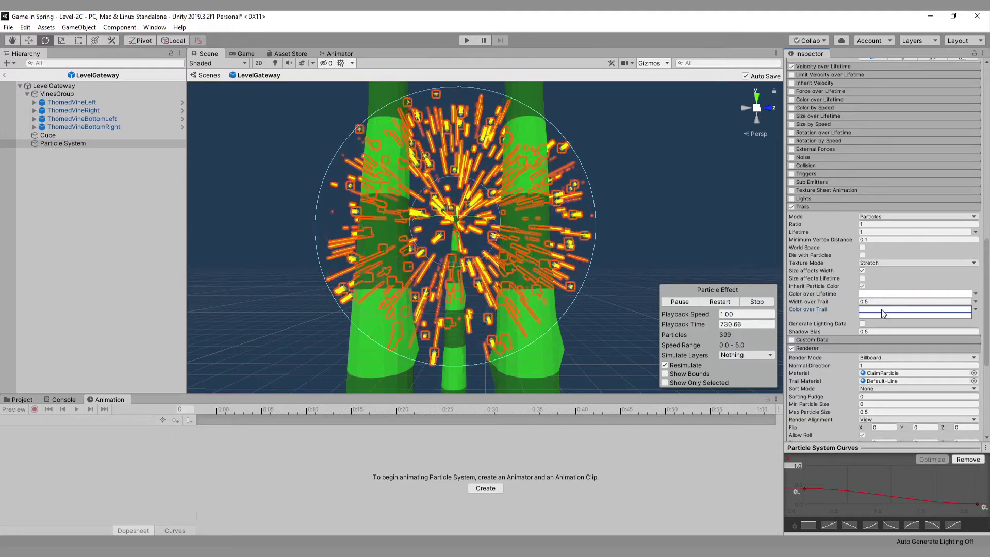
# Adjust the color mode and colors of the trails' Color over Trail setting
pyautogui.click(976, 309)
pyautogui.click(929, 349)
pyautogui.click(885, 311)
pyautogui.click(183, 83)
pyautogui.click(184, 19)
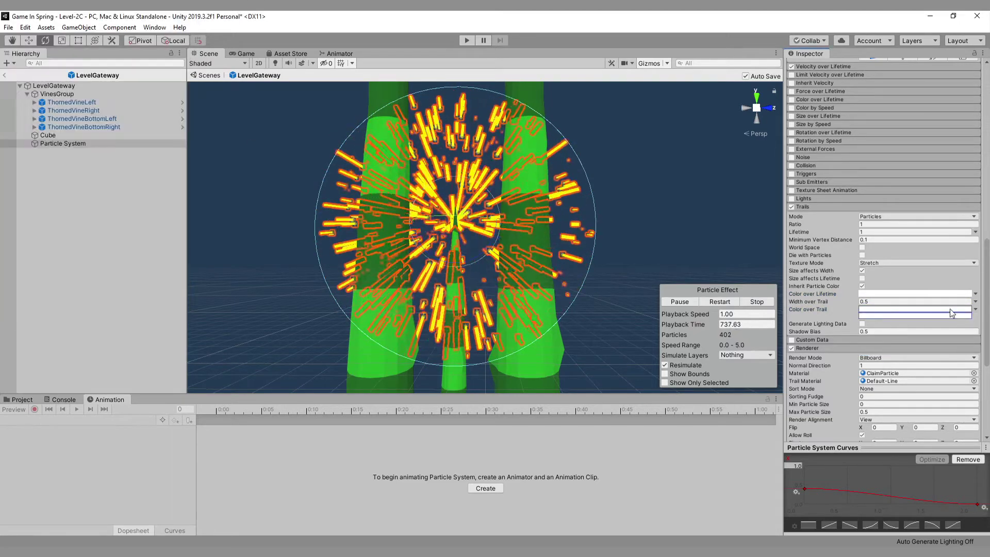
pyautogui.click(974, 309)
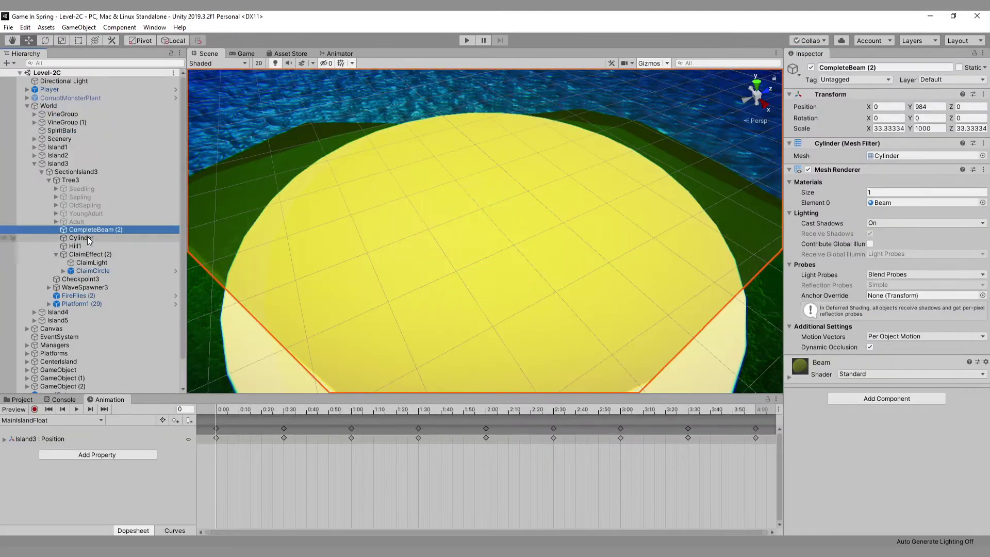
# Copy Hill1 and ClaimEffect (2) from Island3's Tree3 into the LevelGateway object
pyautogui.keyDown('ctrl'); pyautogui.click(86, 247); pyautogui.keyUp('ctrl')
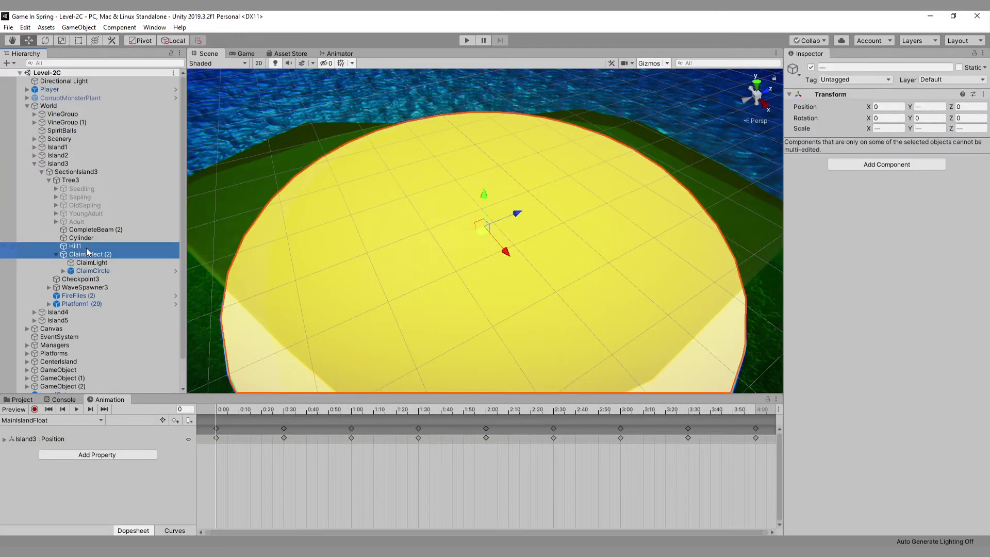
pyautogui.hotkey('ctrl', 'c')
pyautogui.click(34, 163)
pyautogui.doubleClick(63, 254)
pyautogui.hotkey('ctrl', 'v')
pyautogui.moveTo(54, 91); pyautogui.dragTo(53, 271)
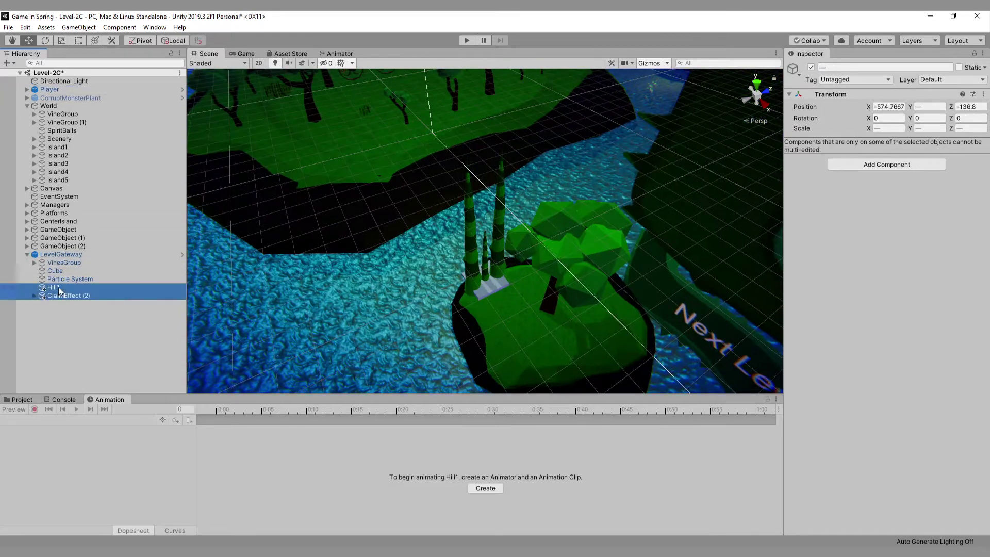
# Apply the added Hill1 and ClaimEffect (2) objects to the LevelGateway prefab and open the prefab for editing
pyautogui.click(62, 296)
pyautogui.rightClick(51, 295)
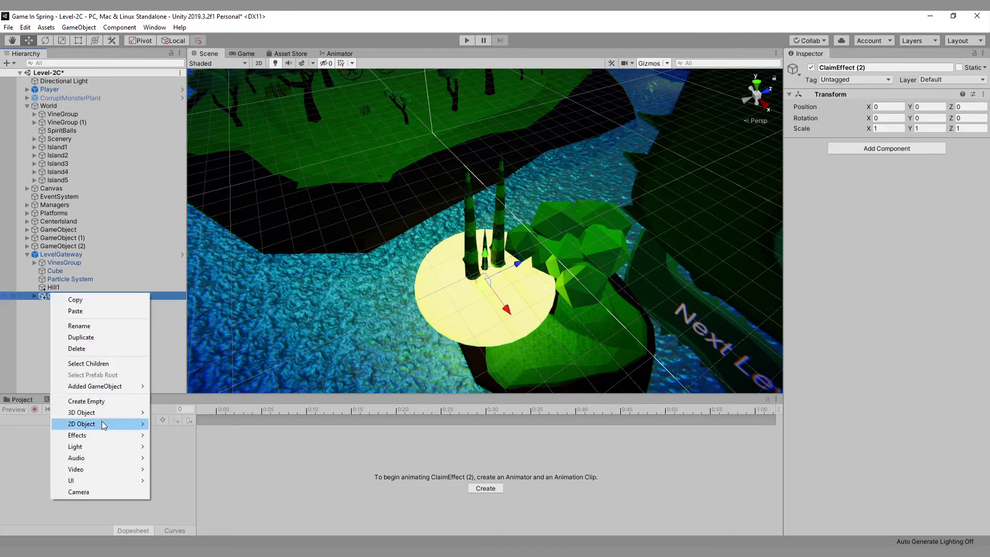
pyautogui.moveTo(109, 386)
pyautogui.click(186, 387)
pyautogui.rightClick(54, 286)
pyautogui.click(191, 379)
pyautogui.click(21, 400)
pyautogui.doubleClick(566, 503)
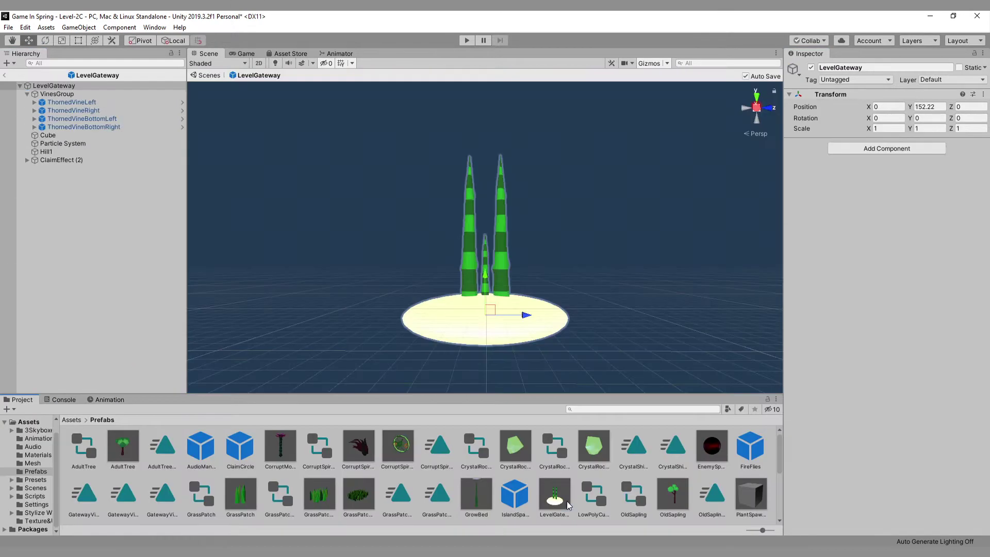
# Apply the yellow SpiritBallOrigin_Mat material to the Hill1 disc at the base of the vines
pyautogui.click(75, 152)
pyautogui.click(72, 420)
pyautogui.doubleClick(278, 449)
pyautogui.scroll(-10, 195, 483)
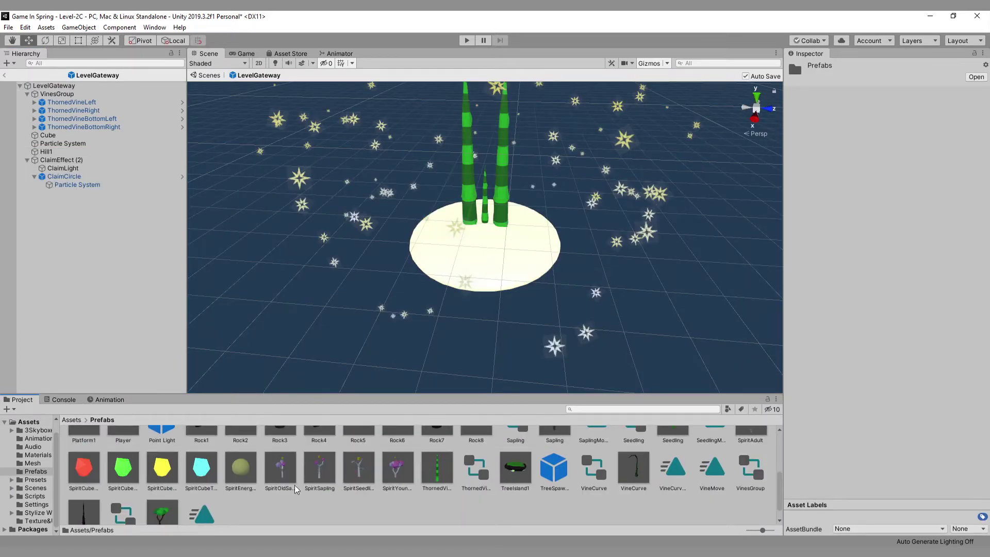
pyautogui.scroll(10, 295, 487)
pyautogui.click(71, 420)
pyautogui.doubleClick(205, 452)
pyautogui.moveTo(479, 447); pyautogui.dragTo(509, 283)
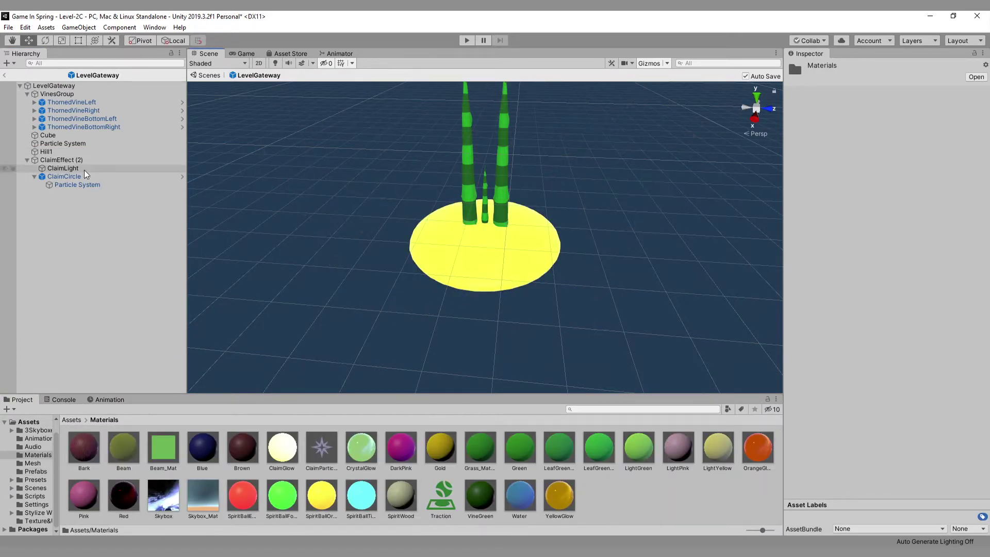
# Set the Start Color of the ClaimCircle's Particle System to yellow
pyautogui.click(77, 184)
pyautogui.scroll(-10, 870, 317)
pyautogui.scroll(10, 870, 317)
pyautogui.click(866, 267)
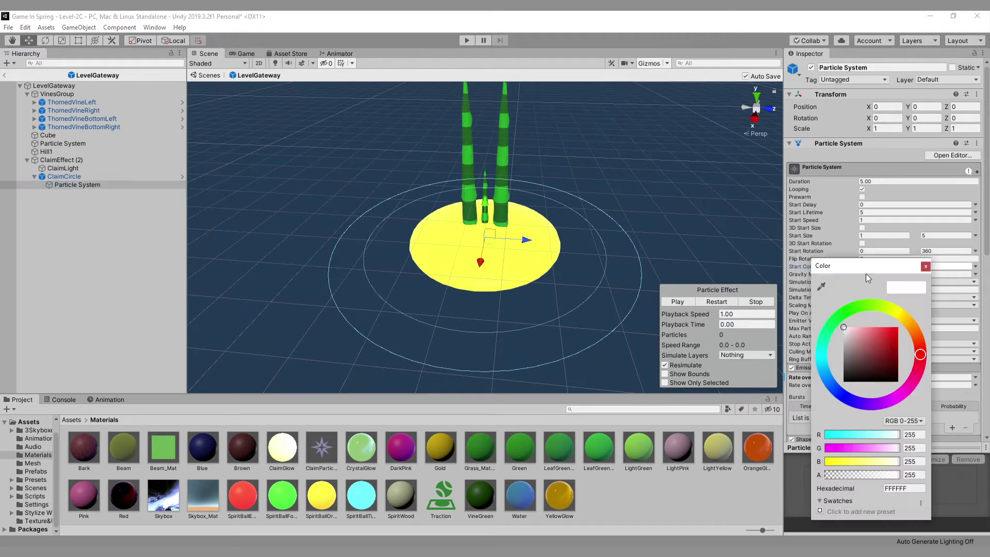
pyautogui.click(900, 315)
pyautogui.click(879, 331)
pyautogui.click(927, 265)
# Change the ClaimLight's color to a pale yellow
pyautogui.click(63, 168)
pyautogui.click(922, 180)
pyautogui.click(867, 330)
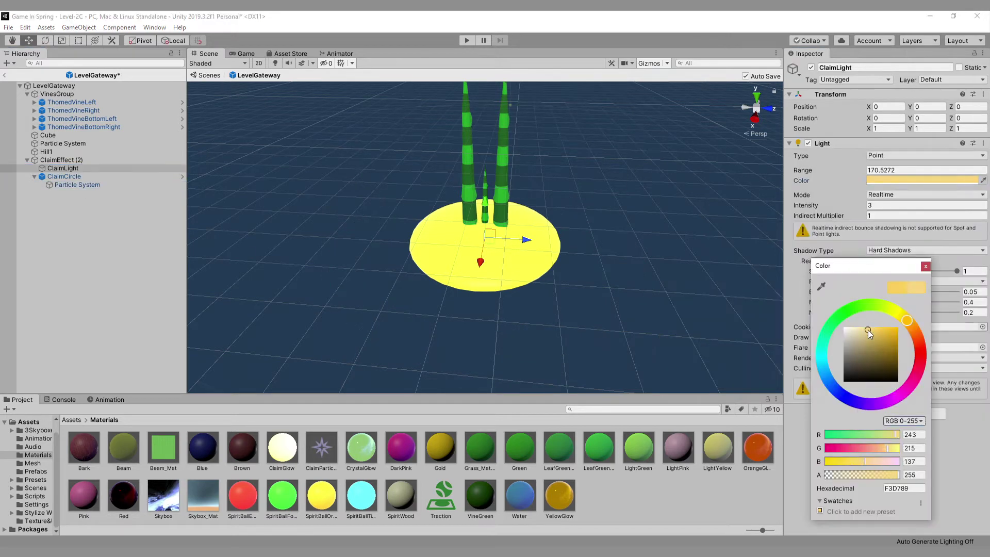
pyautogui.click(925, 266)
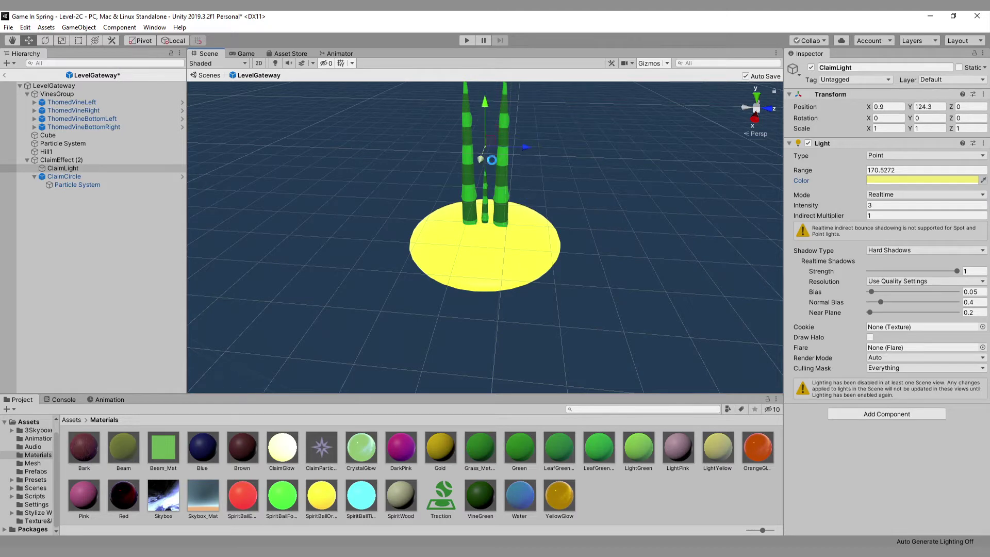
# Raise the ClaimLight between the vines to X -0.9, Y 140.4, Z 0
pyautogui.keyDown('alt'); pyautogui.moveTo(491, 160); pyautogui.dragTo(569, 229); pyautogui.keyUp('alt')
pyautogui.click(966, 107)
pyautogui.scroll(4, 493, 241)
pyautogui.keyDown('alt'); pyautogui.moveTo(494, 240); pyautogui.dragTo(508, 361); pyautogui.keyUp('alt')
pyautogui.moveTo(436, 272); pyautogui.dragTo(546, 164)
pyautogui.moveTo(546, 165); pyautogui.dragTo(585, 182, button='middle')
pyautogui.scroll(-3, 585, 182)
pyautogui.press('w')
pyautogui.moveTo(556, 155); pyautogui.dragTo(558, 147)
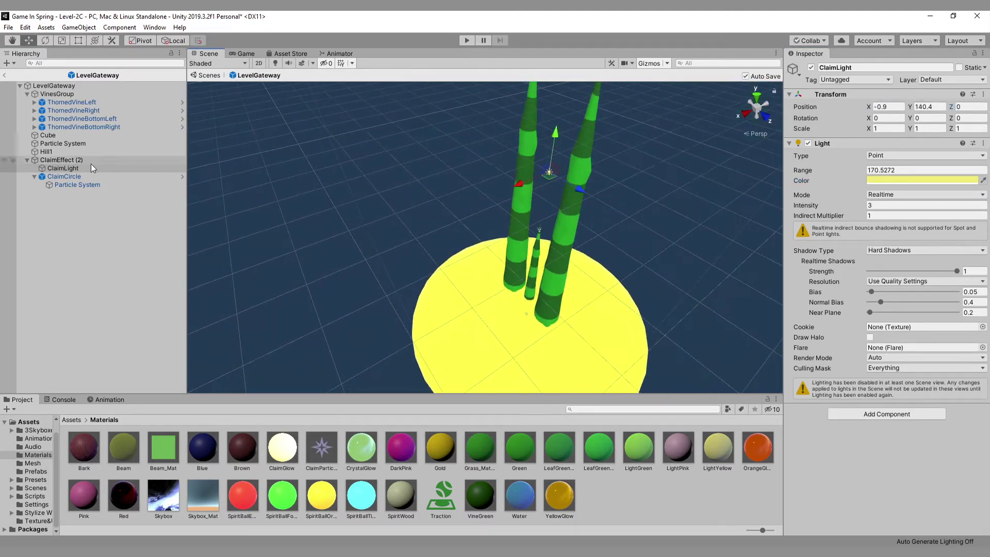
# Open the gateway Particle System's Shape radius for editing and go through its remaining module settings
pyautogui.click(78, 161)
pyautogui.click(73, 152)
pyautogui.click(74, 143)
pyautogui.keyDown('alt'); pyautogui.moveTo(392, 253); pyautogui.dragTo(546, 221); pyautogui.keyUp('alt')
pyautogui.moveTo(547, 222); pyautogui.dragTo(508, 232, button='middle')
pyautogui.click(821, 375)
pyautogui.click(855, 394)
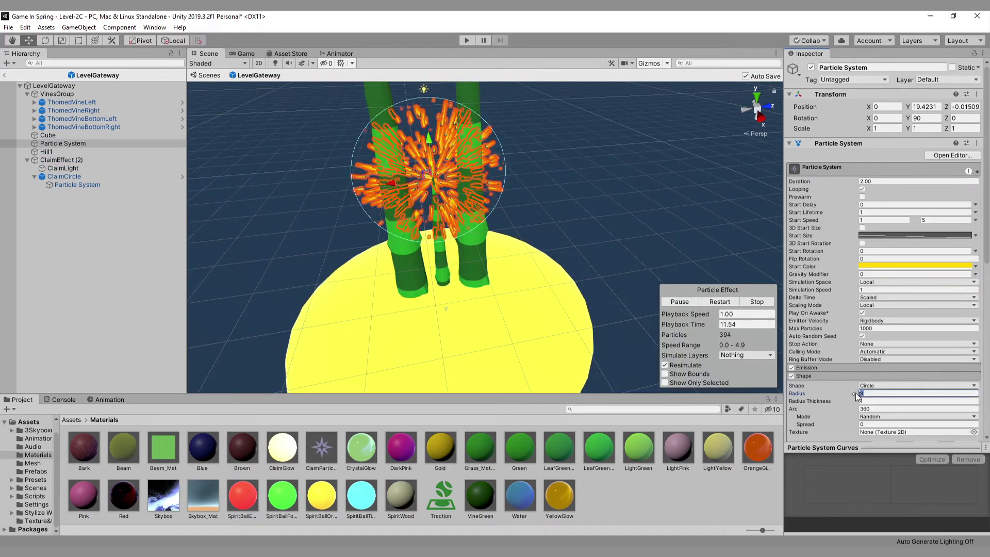
pyautogui.click(76, 244)
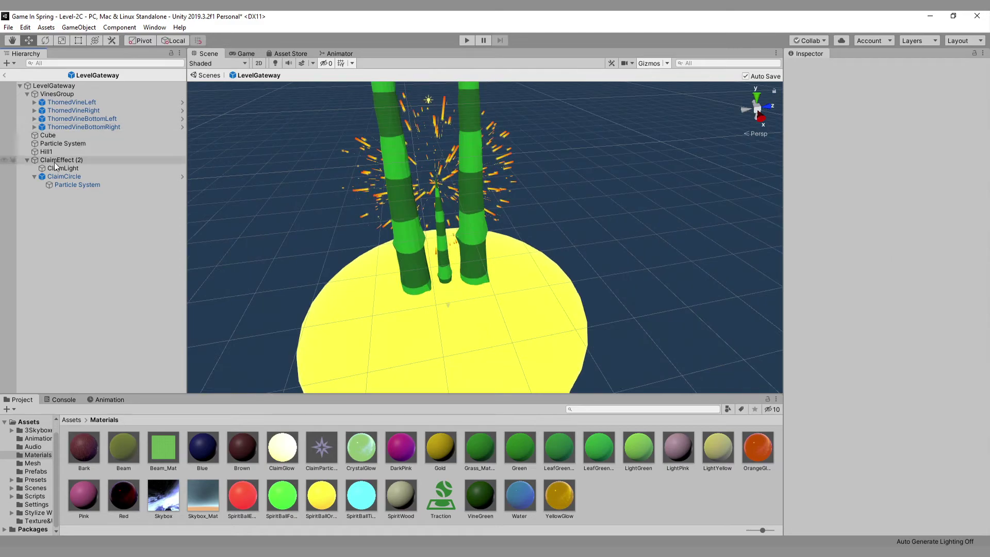
pyautogui.click(77, 144)
pyautogui.scroll(-10, 818, 381)
pyautogui.click(873, 302)
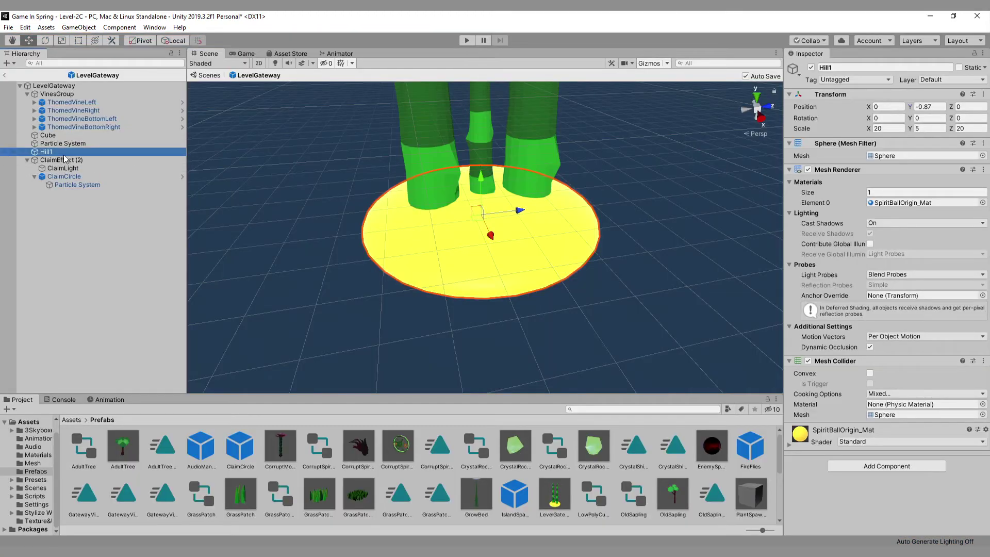
# Delete the ClaimCircle and its Particle System from ClaimEffect (2)
pyautogui.click(57, 160)
pyautogui.click(68, 184)
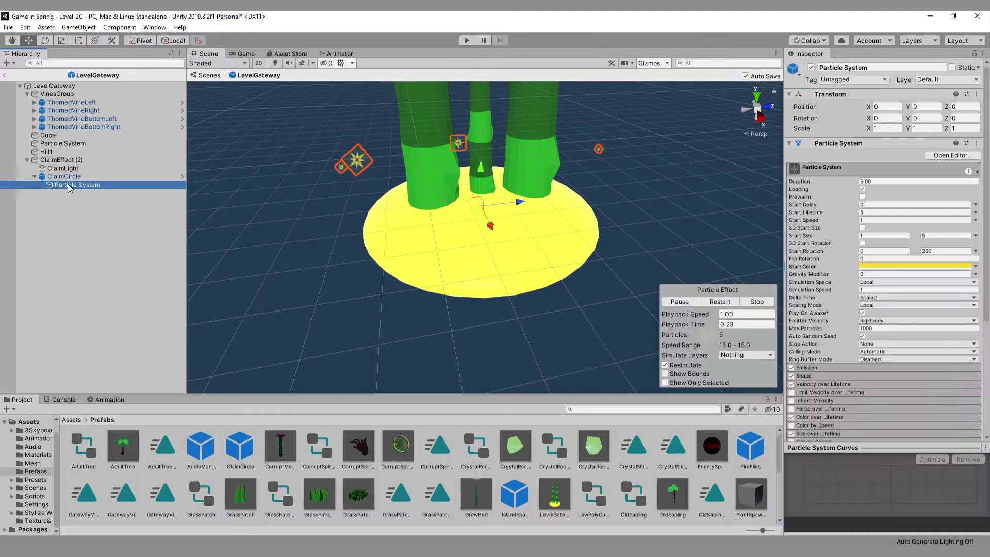
pyautogui.click(93, 171)
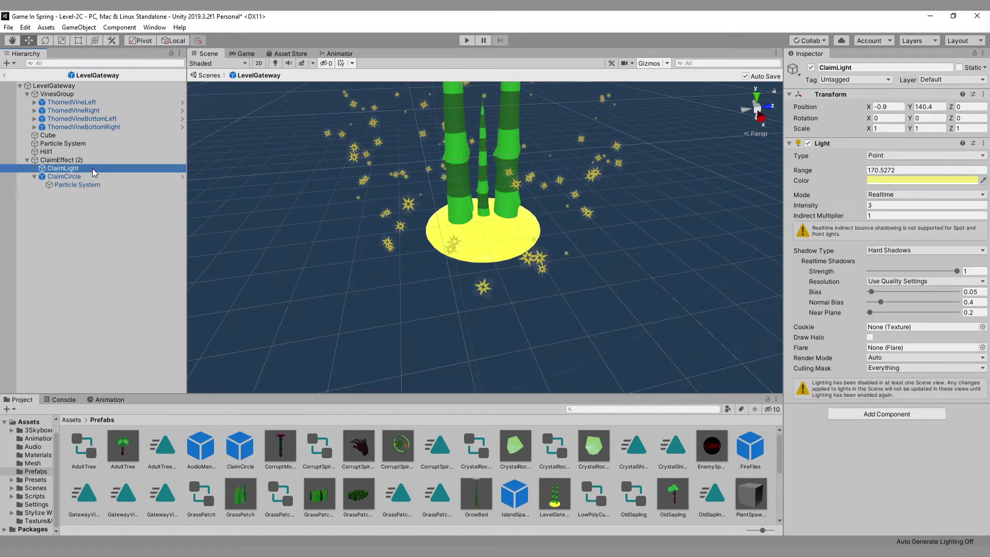
pyautogui.click(93, 185)
pyautogui.click(90, 177)
pyautogui.press('Delete')
# Increase the ClaimLight's range to 222.42 and raise the light to Y 153
pyautogui.click(83, 168)
pyautogui.press('f')
pyautogui.scroll(5, 511, 265)
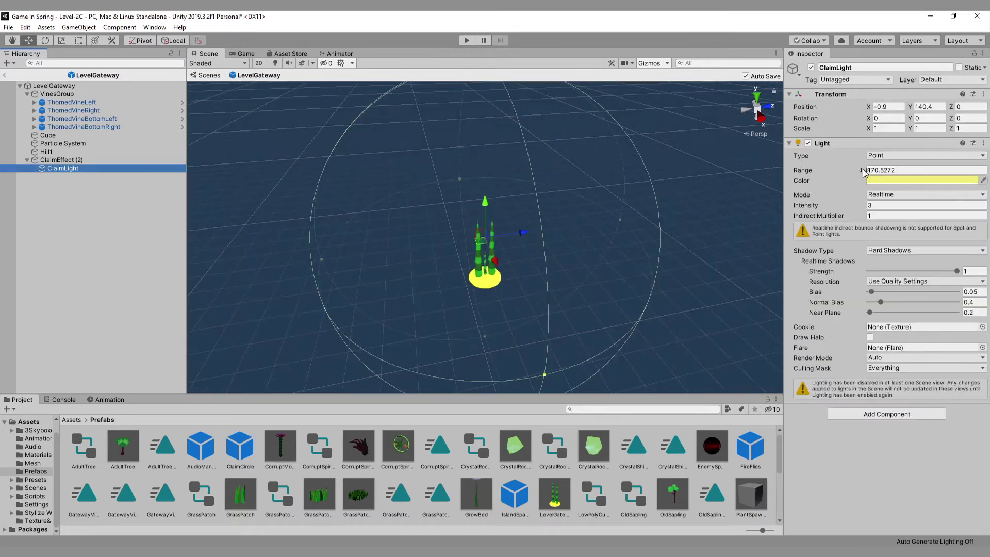
pyautogui.moveTo(864, 171); pyautogui.dragTo(700, 178)
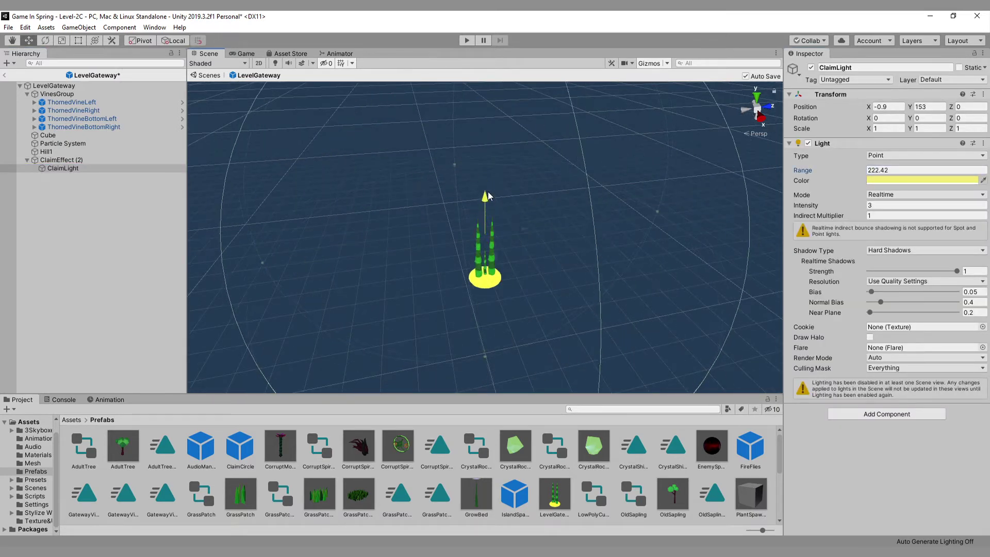
pyautogui.doubleClick(63, 143)
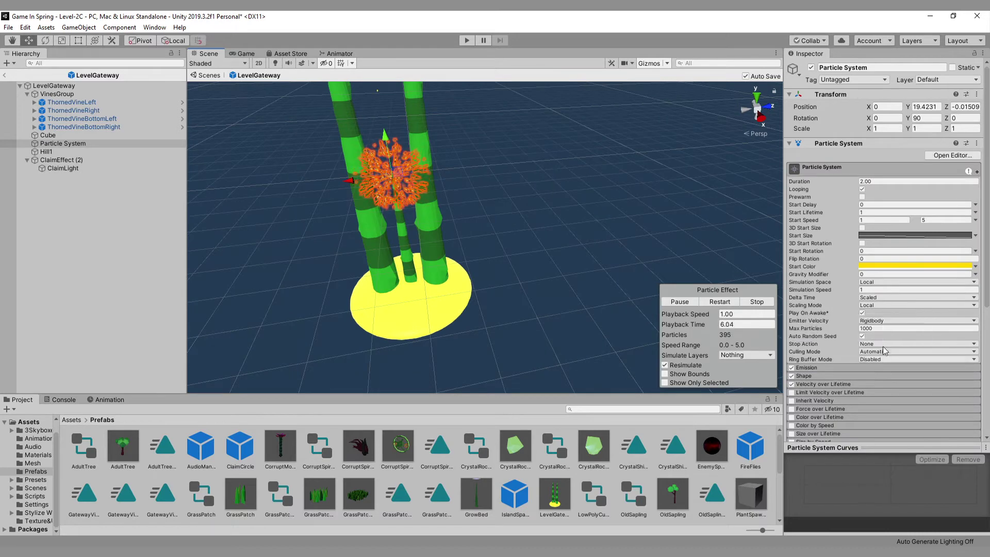
pyautogui.scroll(-5, 876, 258)
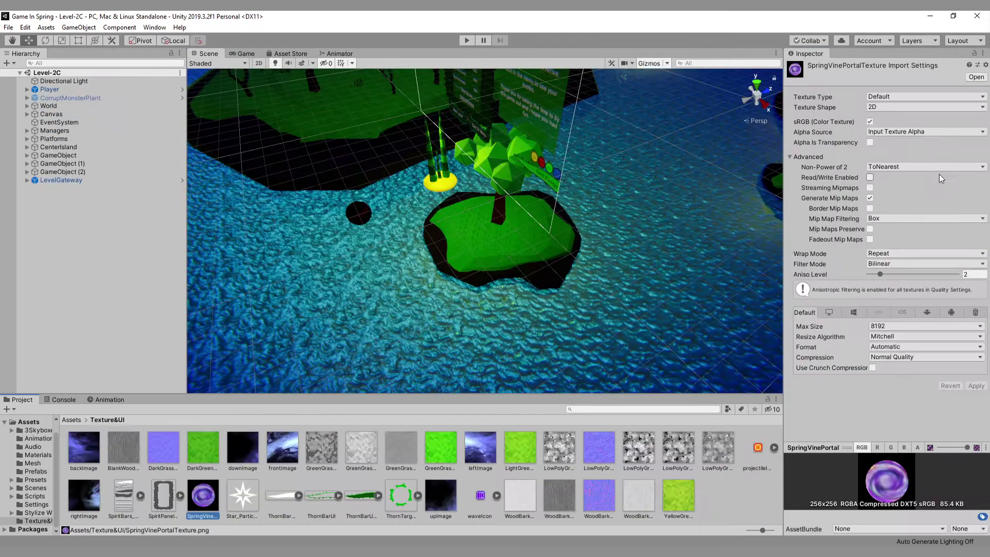
# Set the Filter Mode of SpringVinePortalTexture to Point (no filter) and check its texture type options
pyautogui.click(895, 97)
pyautogui.click(895, 99)
pyautogui.click(894, 108)
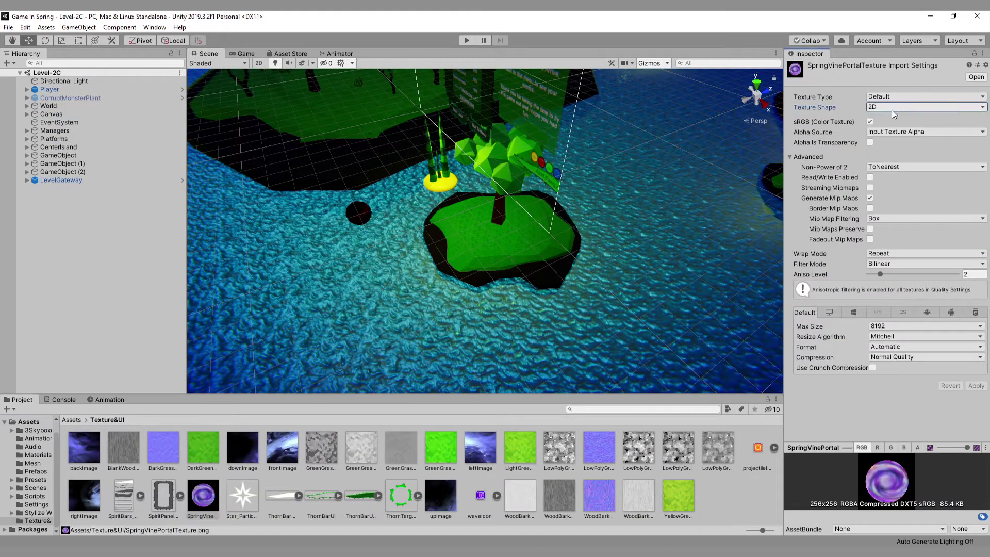
pyautogui.click(892, 132)
pyautogui.click(892, 133)
pyautogui.click(885, 266)
pyautogui.click(886, 274)
pyautogui.click(886, 98)
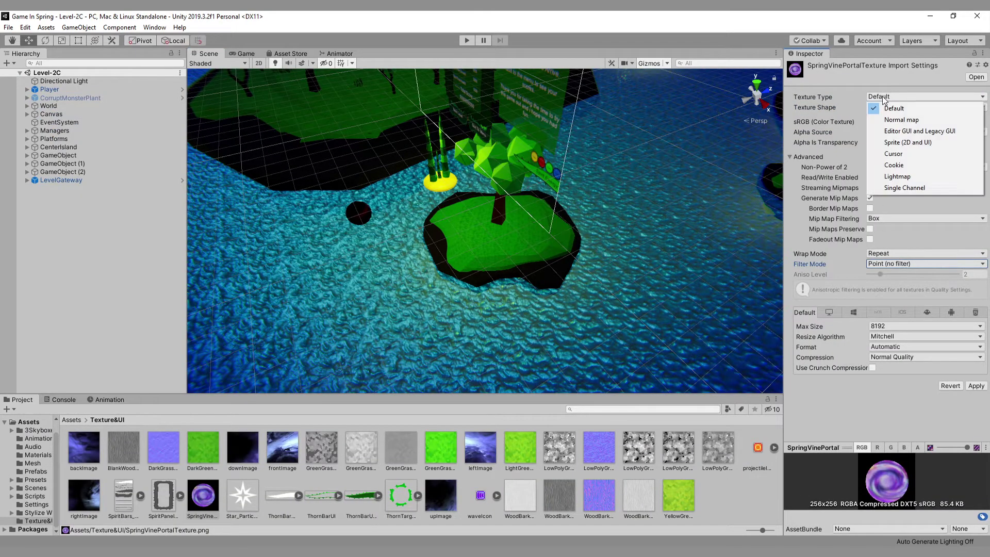
pyautogui.click(887, 99)
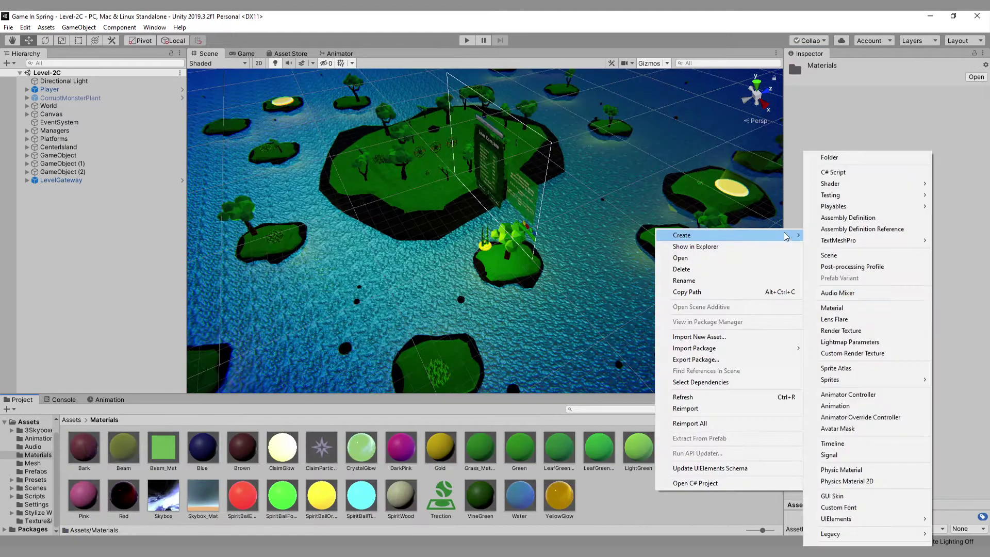
# Create a material named PortalMat in the Materials folder and assign the purple portal texture to its Albedo
pyautogui.click(828, 303)
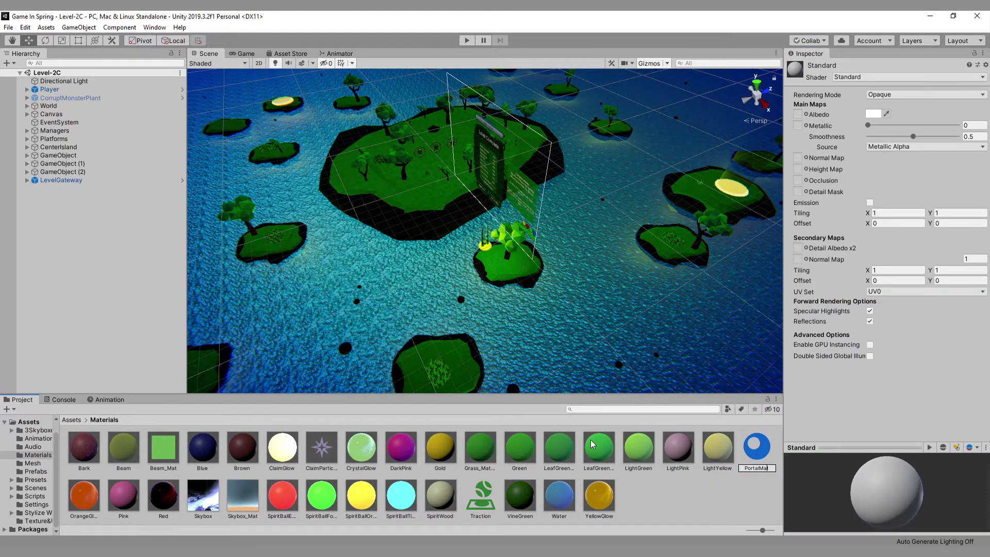
pyautogui.press('Return')
pyautogui.click(806, 115)
pyautogui.scroll(-10, 817, 411)
pyautogui.doubleClick(819, 409)
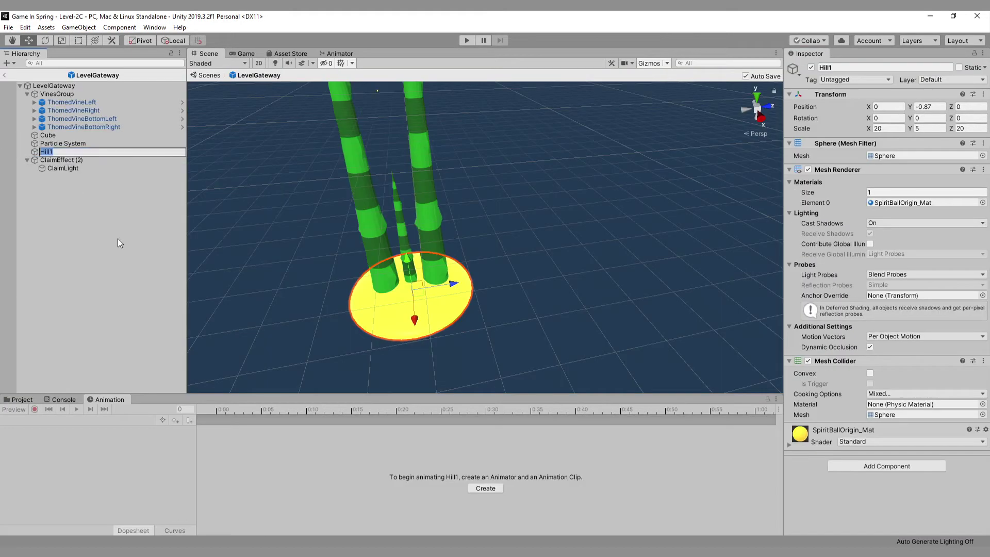
# Rename Hill1 as Portal, raise it to Y 25.91 and compare it with the end pose of GatewayVineMove
pyautogui.write('25.91')
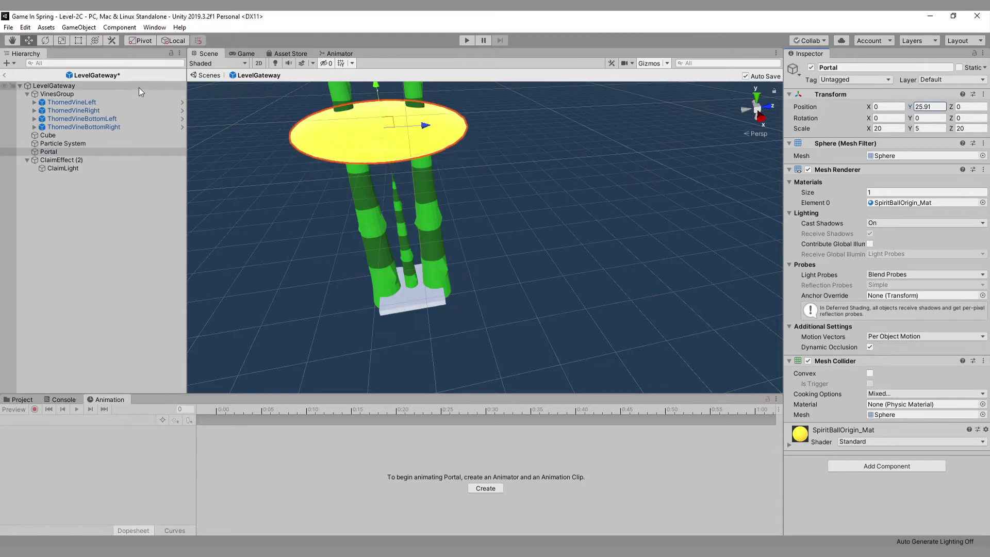
pyautogui.click(58, 94)
pyautogui.moveTo(332, 410); pyautogui.dragTo(758, 460)
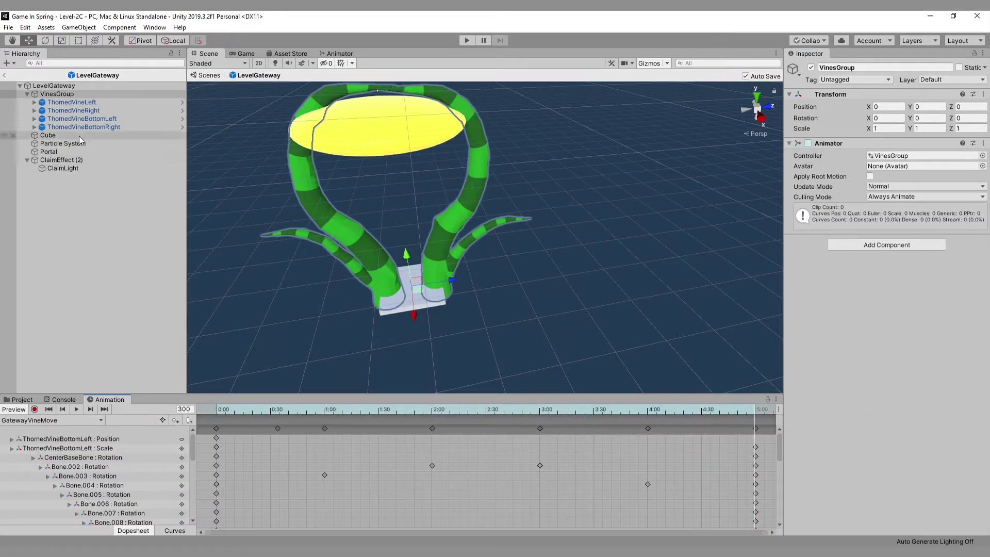
# Set the Portal's transform to Y position 20, X and Z scale 10, and Z rotation 90
pyautogui.click(57, 151)
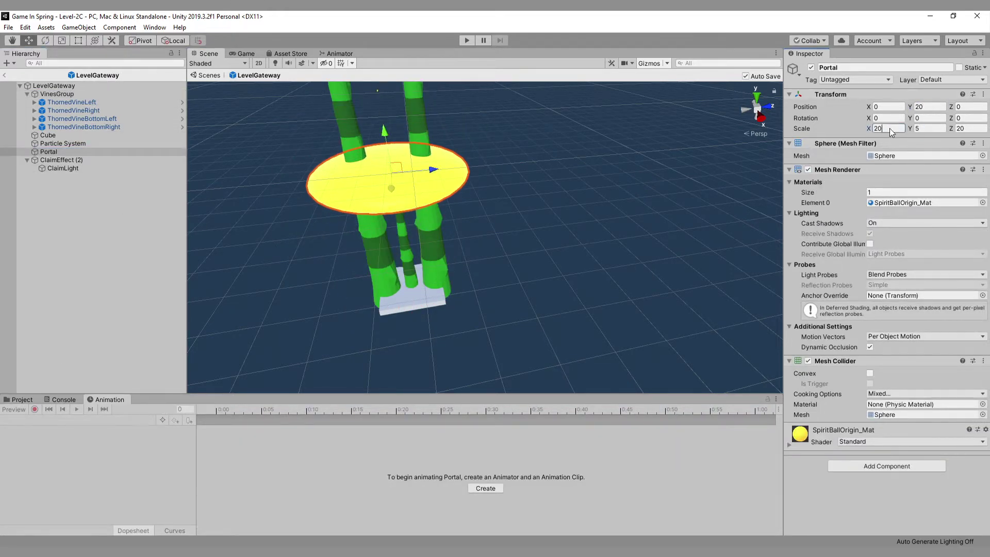
pyautogui.write('1')
pyautogui.click(955, 129)
pyautogui.write('10')
pyautogui.keyDown('alt'); pyautogui.moveTo(641, 150); pyautogui.dragTo(879, 156); pyautogui.keyUp('alt')
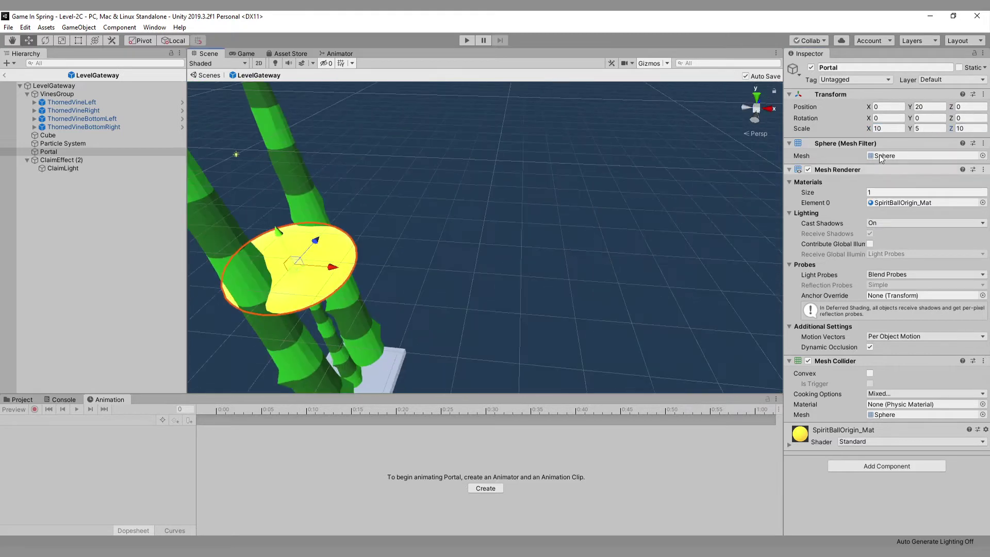
pyautogui.moveTo(952, 120); pyautogui.dragTo(13, 118)
pyautogui.write('90')
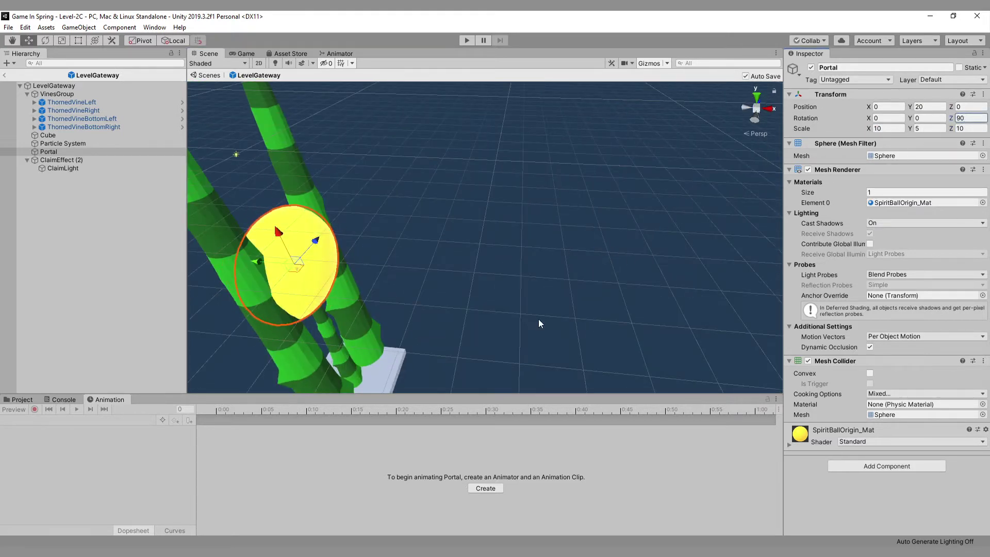
# Apply PortalMat to the Portal sphere and frame it in a front view
pyautogui.click(11, 399)
pyautogui.doubleClick(196, 449)
pyautogui.moveTo(123, 494); pyautogui.dragTo(287, 277)
pyautogui.keyDown('alt'); pyautogui.moveTo(496, 254); pyautogui.dragTo(527, 317); pyautogui.keyUp('alt')
pyautogui.click(503, 304)
pyautogui.press('f')
# Scrub the VinesGroup animation to its end to check how the Portal fits between the vines
pyautogui.click(106, 400)
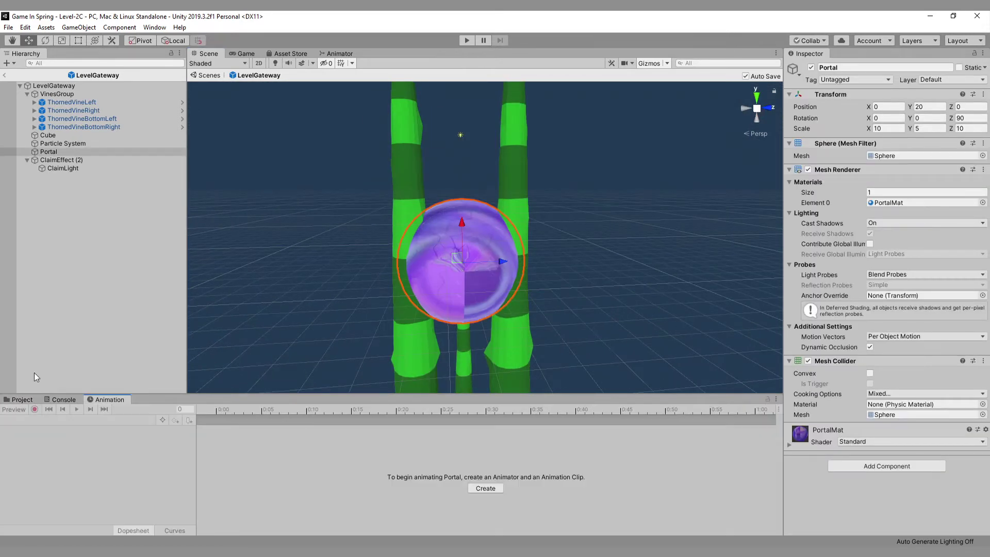
pyautogui.click(57, 93)
pyautogui.moveTo(224, 407); pyautogui.dragTo(754, 412)
pyautogui.click(49, 151)
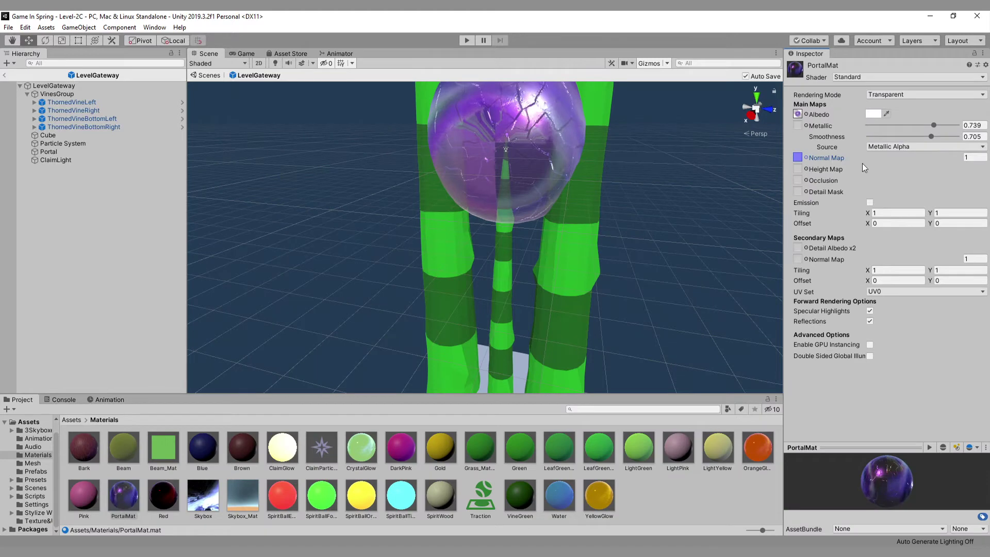
# Adjust PortalMat's smoothness and change its Albedo tint color
pyautogui.moveTo(923, 132); pyautogui.dragTo(920, 143)
pyautogui.click(873, 114)
pyautogui.click(849, 331)
pyautogui.moveTo(895, 307); pyautogui.dragTo(910, 323)
pyautogui.moveTo(875, 334); pyautogui.dragTo(867, 327)
pyautogui.click(897, 287)
pyautogui.click(924, 265)
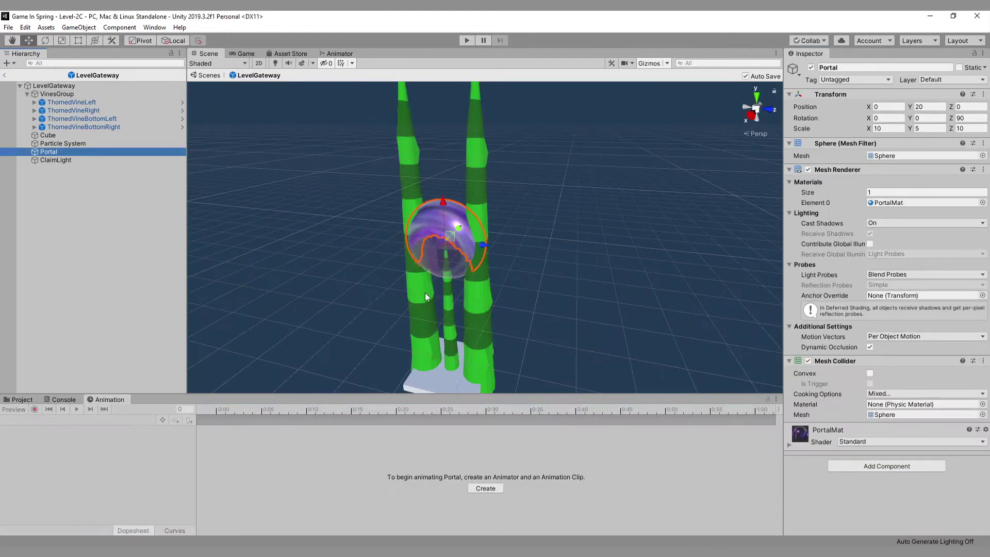
# Make the Portal a child of VinesGroup in the LevelGateway prefab
pyautogui.click(56, 94)
pyautogui.scroll(-3, 93, 474)
pyautogui.click(93, 514)
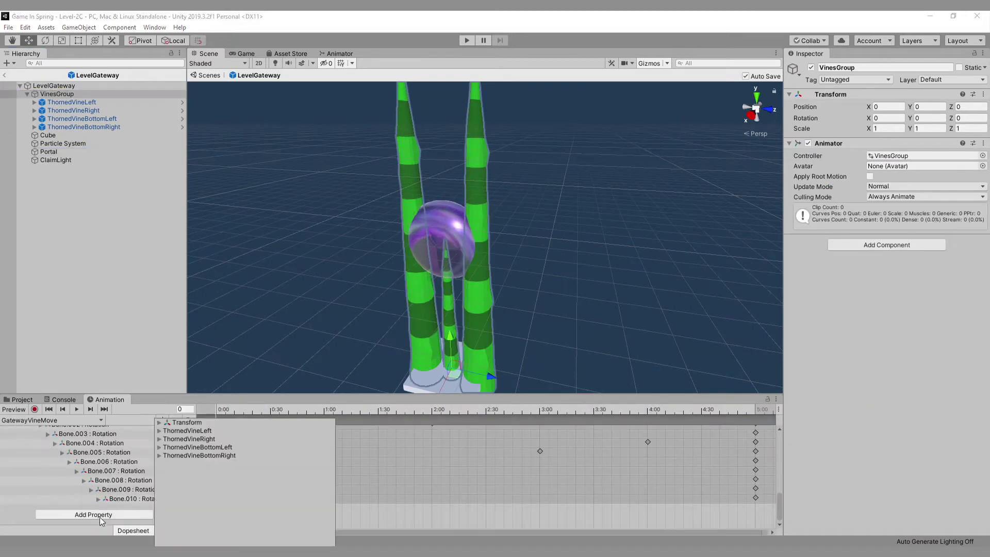
pyautogui.moveTo(48, 151); pyautogui.dragTo(53, 97)
pyautogui.click(55, 152)
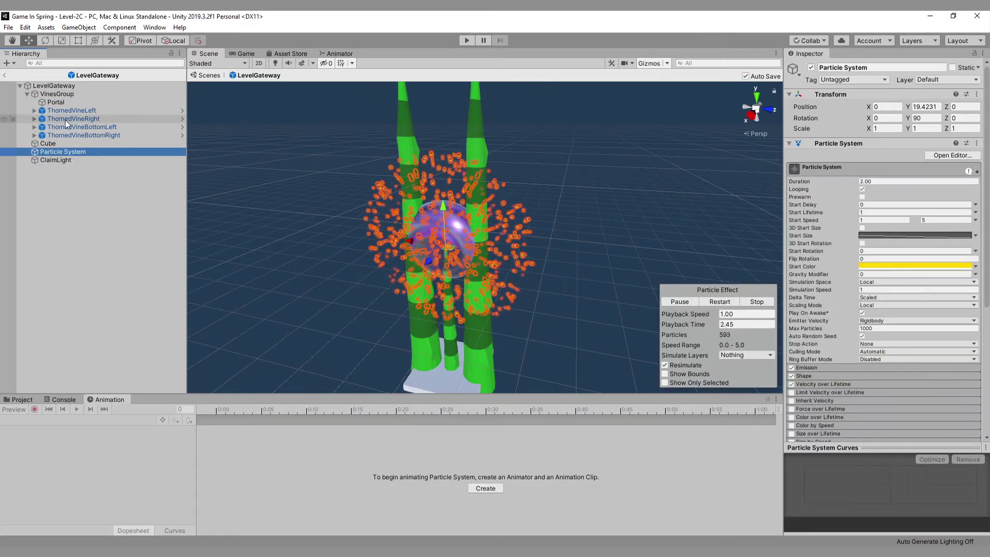
# Add the Portal's Scale property to the GatewayVineMove animation
pyautogui.click(55, 102)
pyautogui.click(93, 514)
pyautogui.click(159, 430)
pyautogui.click(180, 447)
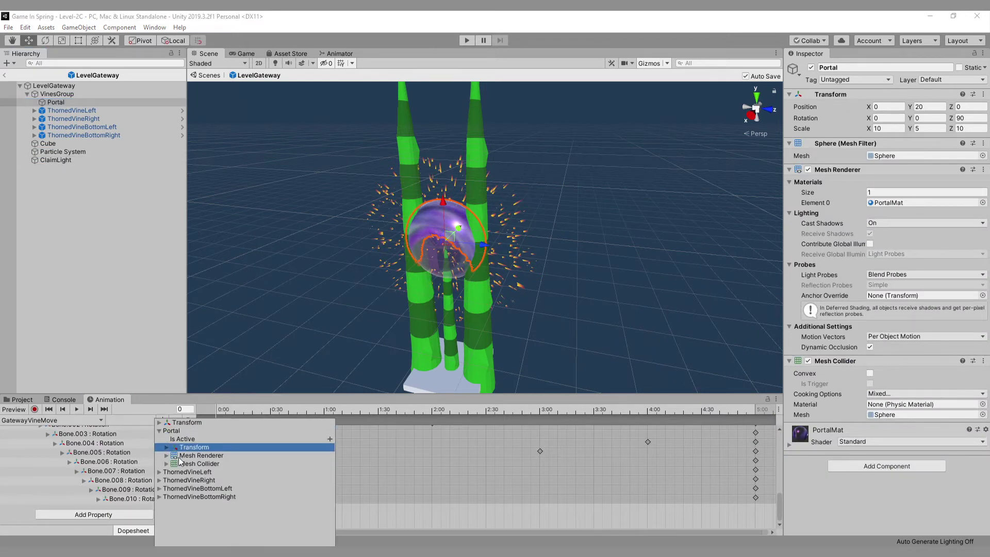
pyautogui.click(167, 447)
pyautogui.click(329, 471)
# Key the Portal's scale to 0 at the first frame of GatewayVineMove
pyautogui.scroll(8, 261, 465)
pyautogui.click(11, 438)
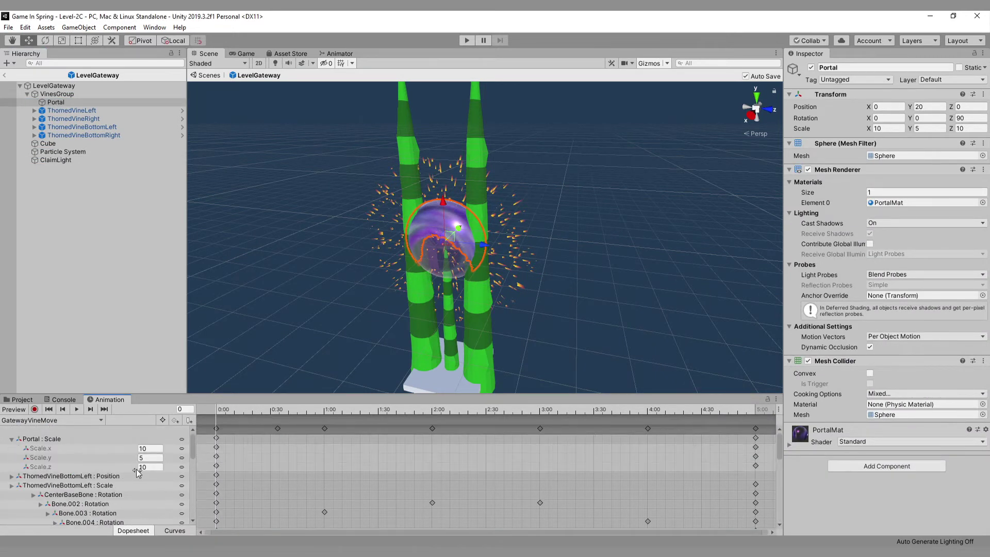
pyautogui.click(198, 408)
pyautogui.click(150, 467)
pyautogui.write('0')
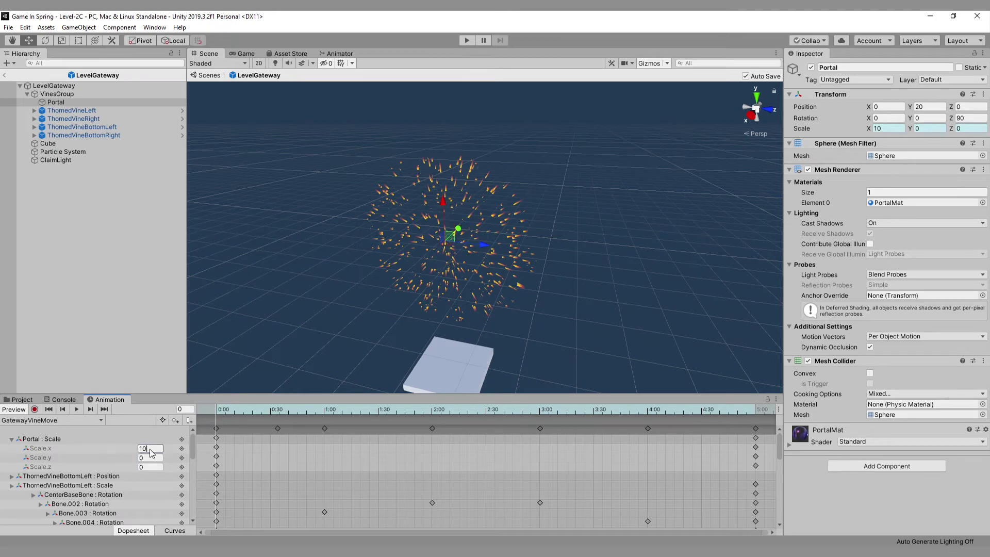
# Scrub through the GatewayVineMove timeline to check the Portal's growth
pyautogui.moveTo(447, 273); pyautogui.dragTo(756, 442)
pyautogui.click(35, 409)
pyautogui.moveTo(392, 228); pyautogui.dragTo(387, 100)
pyautogui.moveTo(754, 411); pyautogui.dragTo(270, 448)
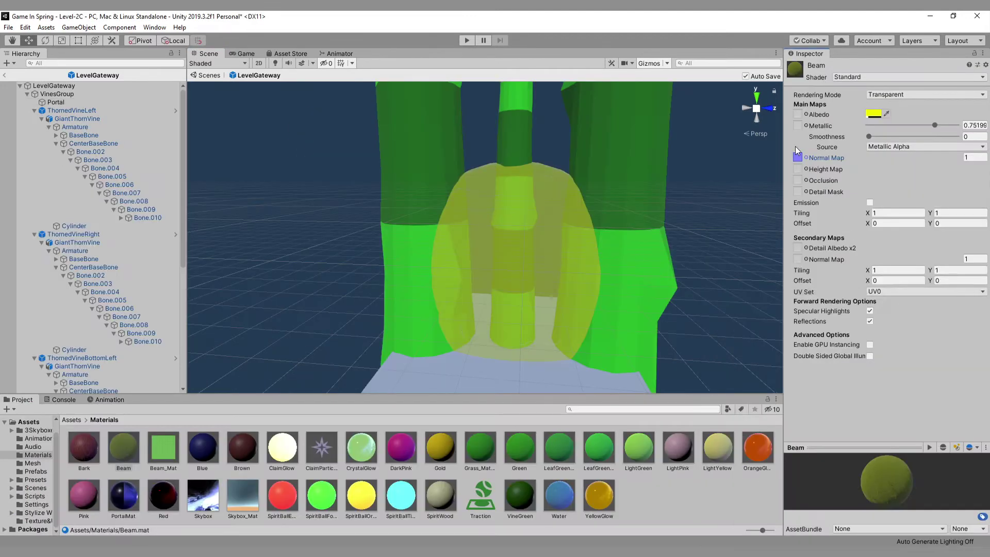
# Assign an occlusion texture and a height map texture to the Beam material, with height strength 0.08
pyautogui.click(806, 180)
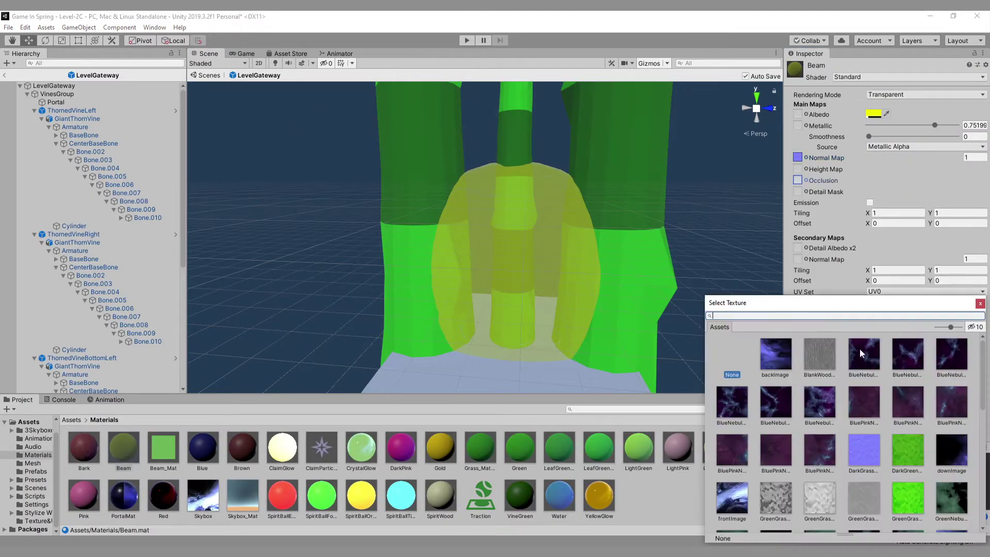
pyautogui.scroll(-2, 856, 355)
pyautogui.click(784, 438)
pyautogui.doubleClick(814, 443)
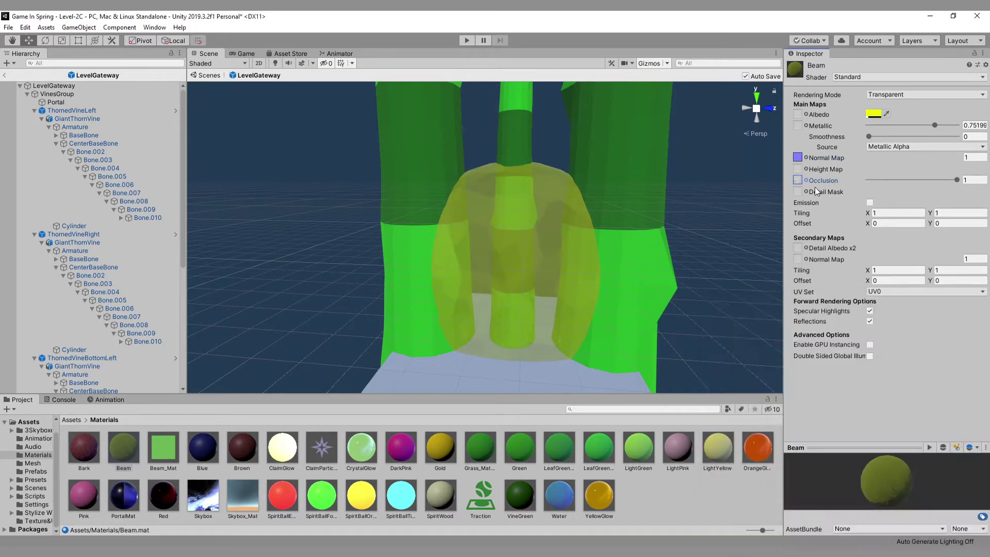
pyautogui.click(806, 169)
pyautogui.doubleClick(784, 495)
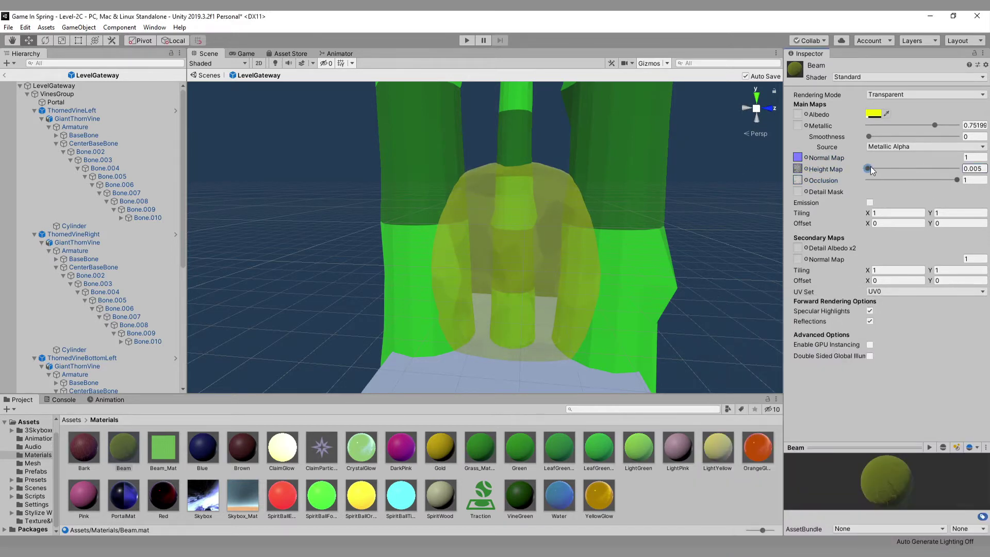
# Assign an albedo texture to the Beam material
pyautogui.click(874, 113)
pyautogui.click(806, 114)
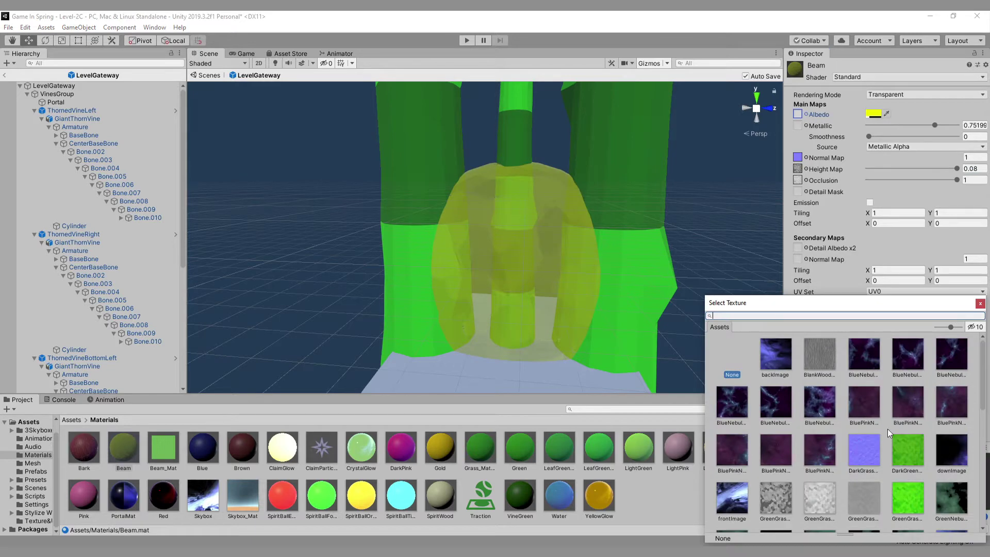
pyautogui.click(732, 502)
pyautogui.scroll(-3, 777, 376)
pyautogui.click(778, 376)
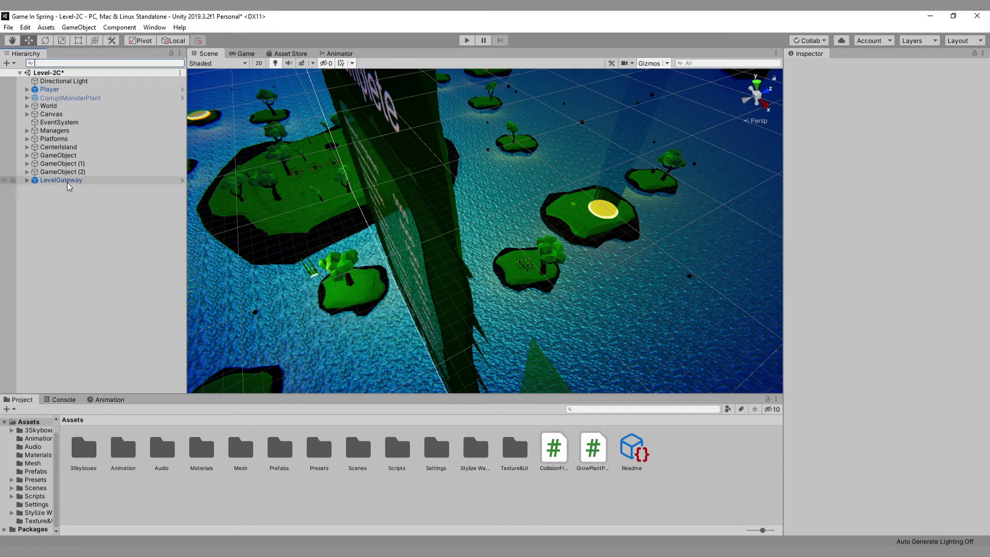
# Delete LevelGateway, GameObject (2), GameObject (1) and GameObject from the Level-2C scene
pyautogui.click(83, 181)
pyautogui.press('Delete')
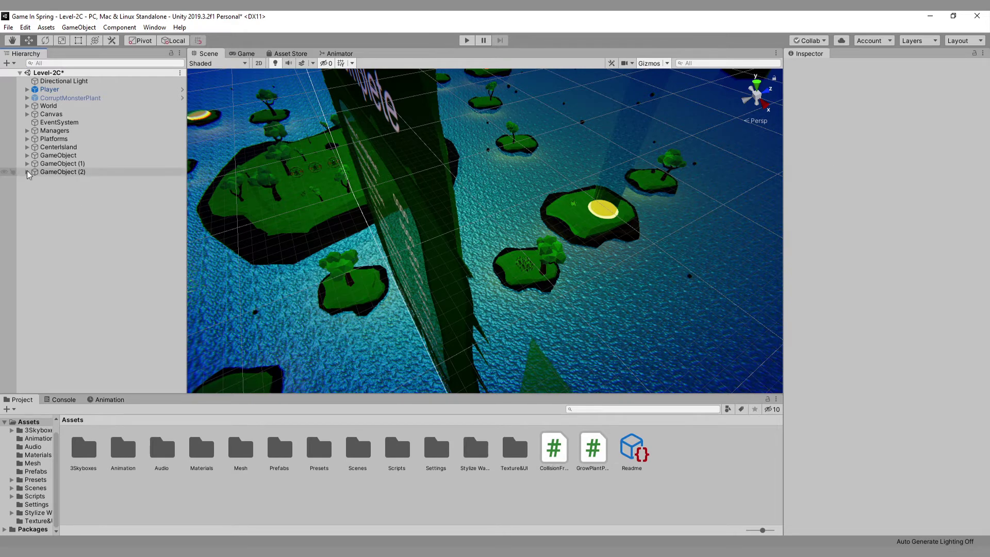
pyautogui.click(63, 172)
pyautogui.press('Right')
pyautogui.press('Delete')
pyautogui.doubleClick(65, 165)
pyautogui.press('Delete')
pyautogui.click(68, 156)
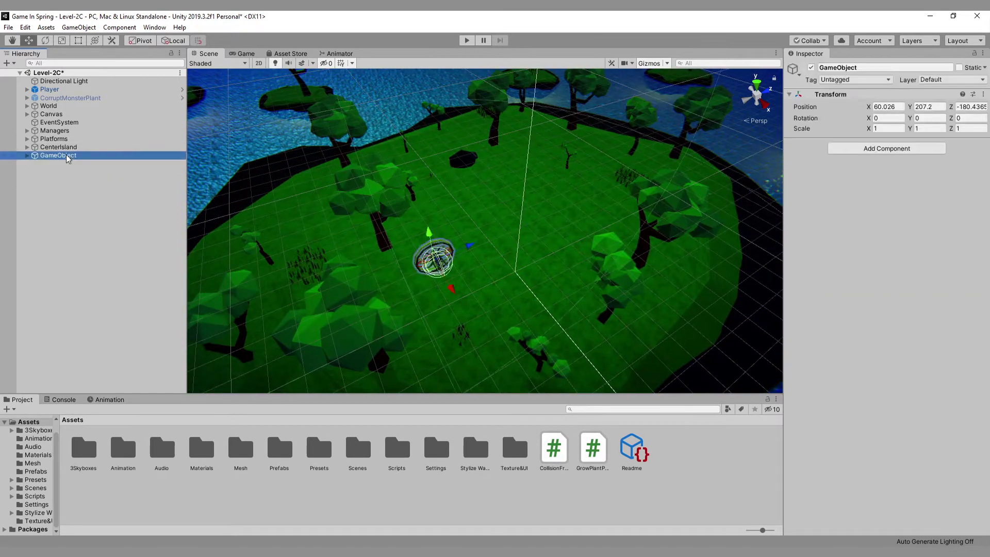
pyautogui.press('Delete')
# Delete CorruptMonsterPlant from the scene and save Level-2C
pyautogui.click(68, 98)
pyautogui.doubleClick(279, 448)
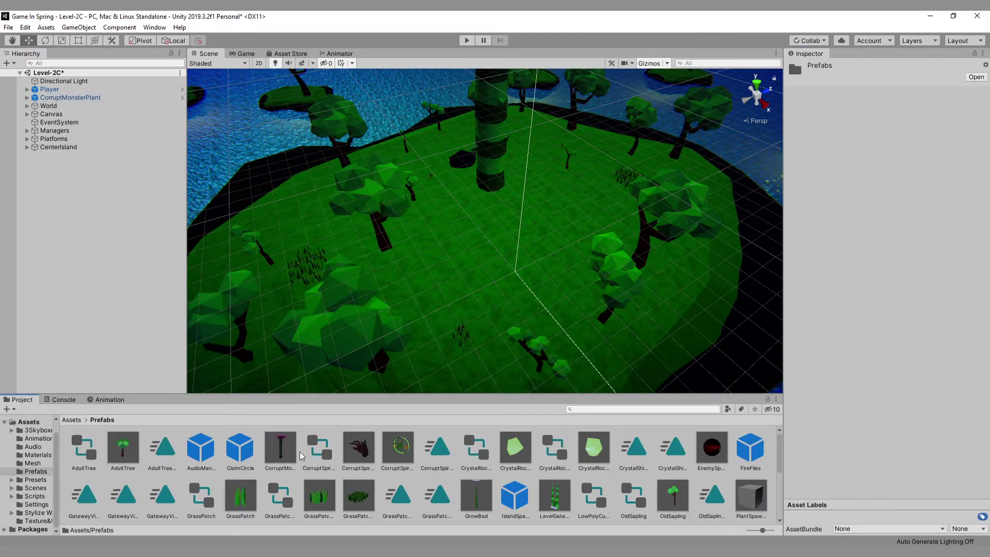
pyautogui.click(280, 447)
pyautogui.click(66, 100)
pyautogui.rightClick(66, 101)
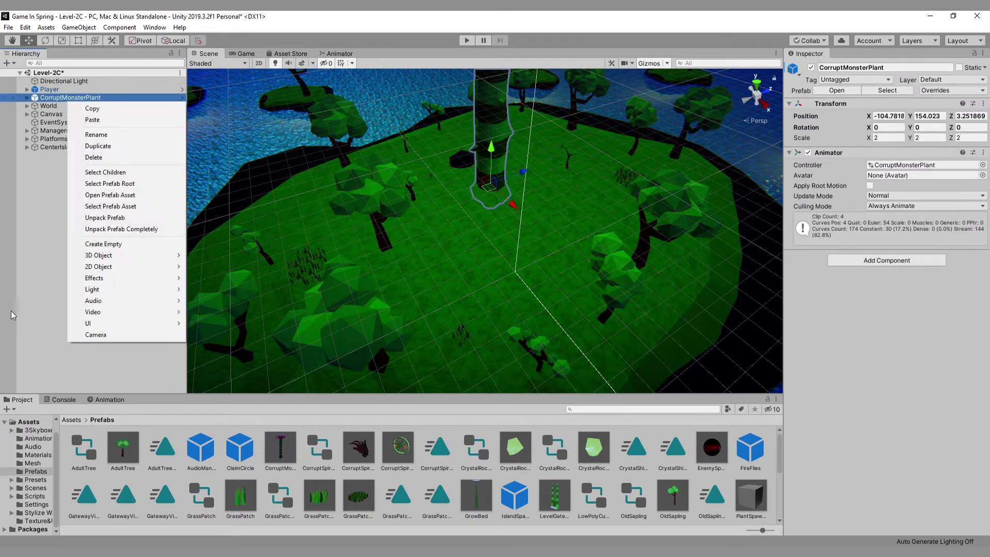
pyautogui.click(12, 311)
pyautogui.press('Delete')
pyautogui.click(8, 27)
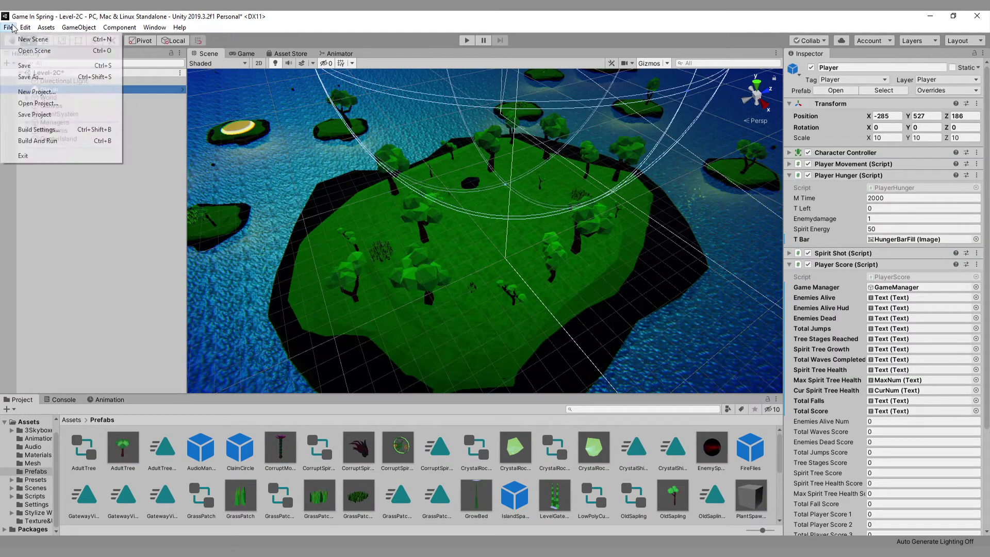
pyautogui.click(21, 65)
# Look through the World's island groups and locate Checkpoint5 in SectionIsland5 of Island5
pyautogui.click(34, 139)
pyautogui.click(41, 147)
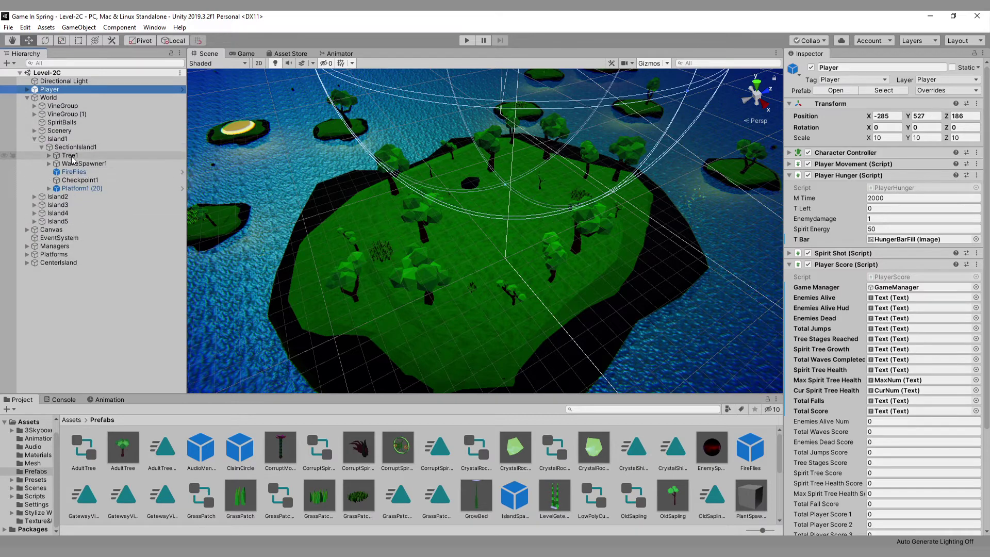
pyautogui.doubleClick(58, 188)
pyautogui.click(42, 147)
pyautogui.click(34, 139)
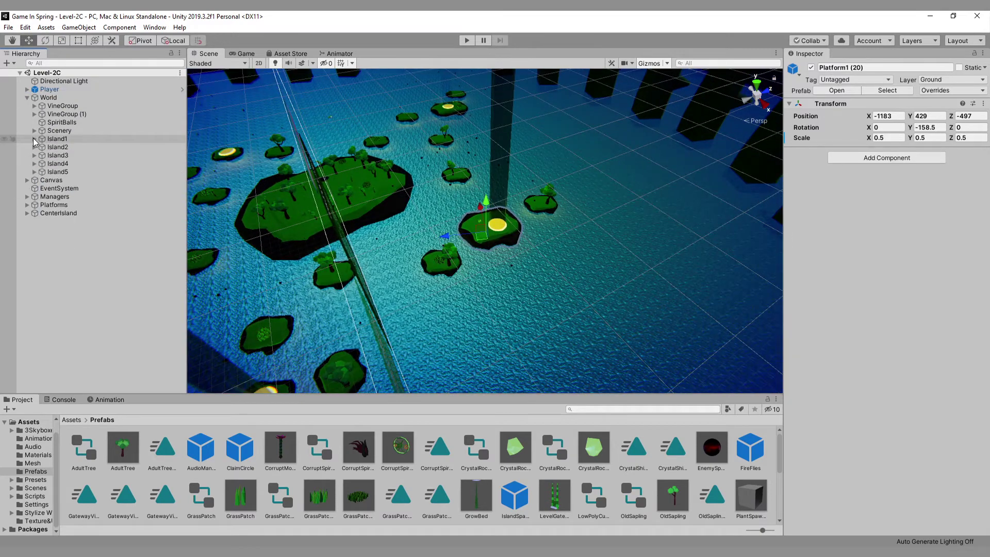
pyautogui.click(27, 204)
pyautogui.click(35, 172)
pyautogui.doubleClick(68, 205)
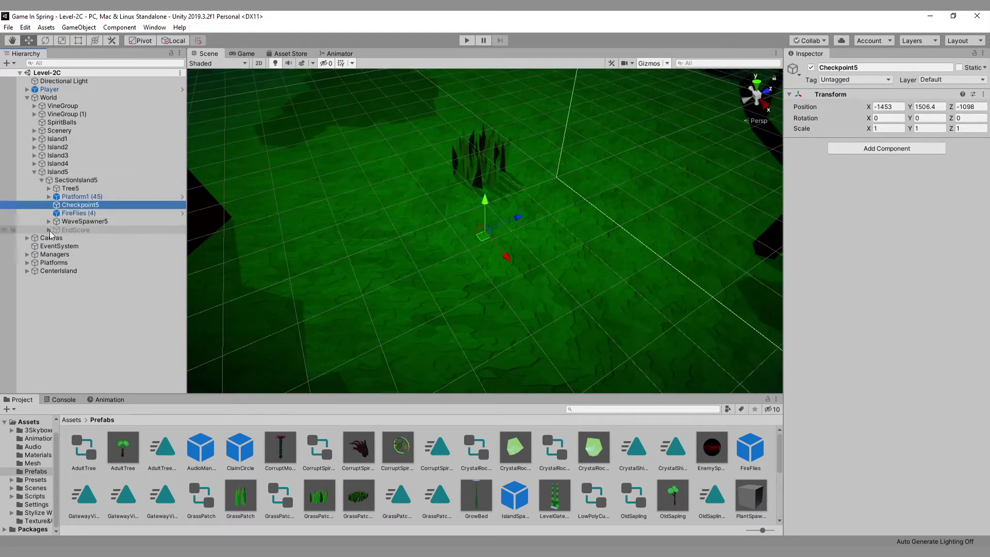
# Activate the hidden EndScore object in SectionIsland5
pyautogui.doubleClick(69, 230)
pyautogui.click(49, 230)
pyautogui.click(69, 237)
pyautogui.click(69, 230)
pyautogui.click(811, 68)
# Place the LevelGateway prefab under EndScore at position 0, 0, 0 with a scale of 3 on all axes
pyautogui.scroll(-5, 480, 242)
pyautogui.moveTo(480, 243)
pyautogui.mouseDown(button='right')
pyautogui.moveTo(420, 285)
pyautogui.moveTo(579, 241)
pyautogui.moveTo(457, 261)
pyautogui.moveTo(495, 243)
pyautogui.mouseUp(button='right')
pyautogui.click(495, 243)
pyautogui.scroll(-5, 495, 243)
pyautogui.moveTo(495, 243); pyautogui.dragTo(463, 325, button='middle')
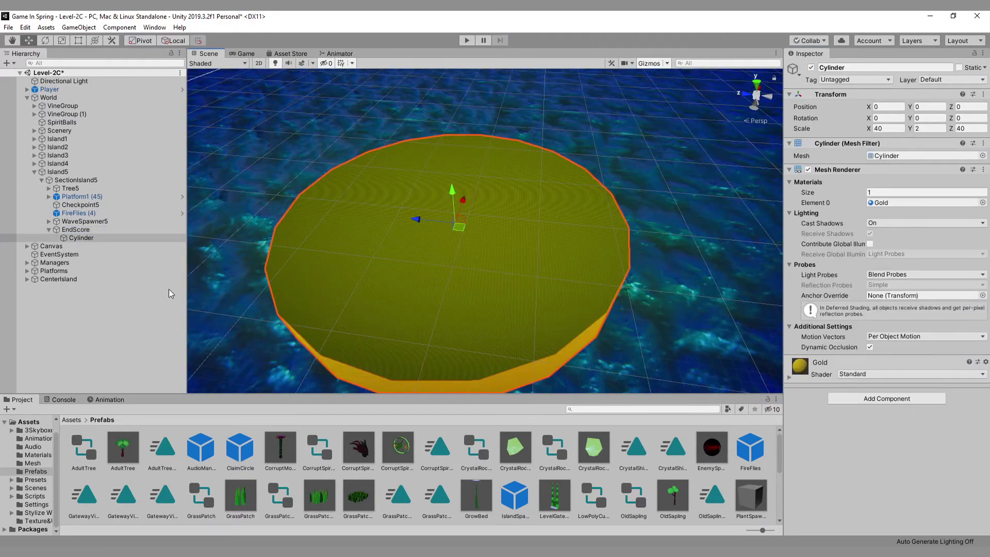
pyautogui.click(78, 238)
pyautogui.click(76, 230)
pyautogui.moveTo(129, 384); pyautogui.dragTo(85, 234)
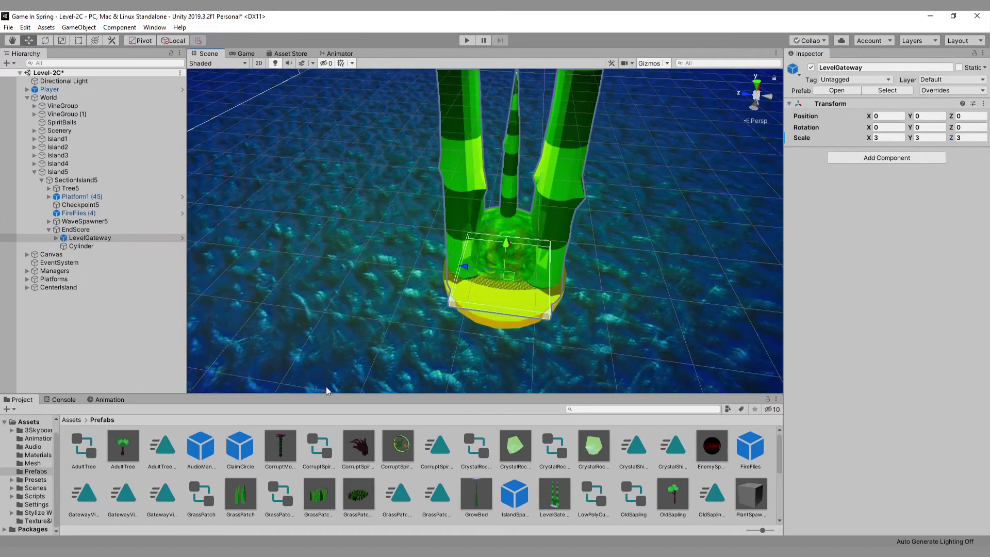
# Scrub the MainIslandFloat animation and return it to its first frame
pyautogui.click(110, 400)
pyautogui.moveTo(227, 409)
pyautogui.mouseDown()
pyautogui.moveTo(556, 409)
pyautogui.moveTo(216, 409)
pyautogui.mouseUp()
pyautogui.click(52, 420)
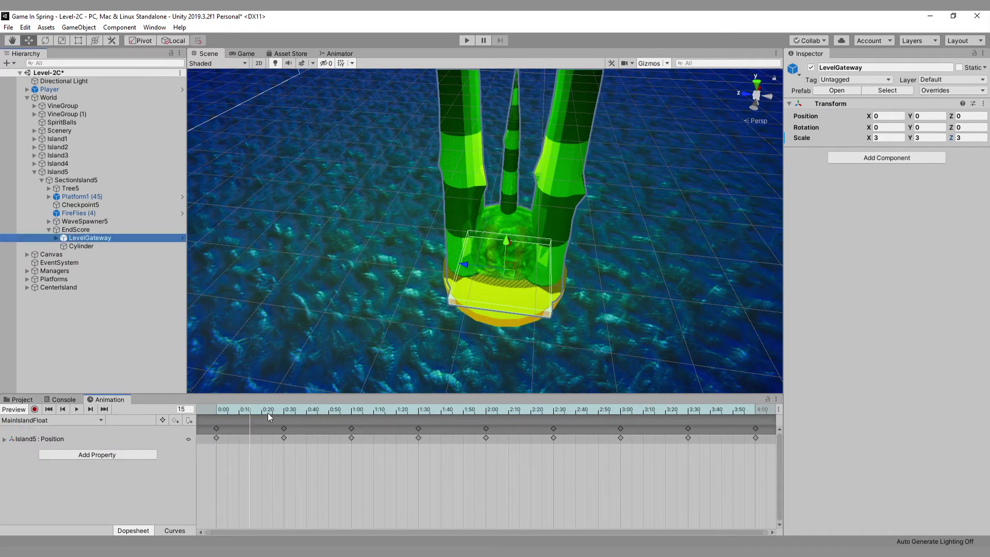
pyautogui.click(86, 231)
pyautogui.click(81, 239)
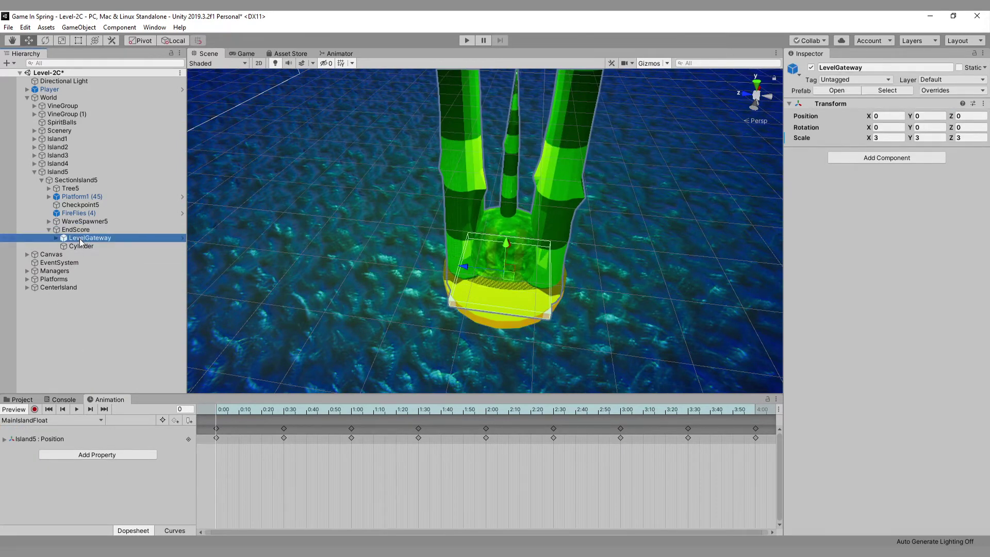
# Scrub the placed gateway's VinesGroup animation to its end and examine the gateway from several angles
pyautogui.click(56, 238)
pyautogui.click(90, 246)
pyautogui.moveTo(232, 410); pyautogui.dragTo(756, 411)
pyautogui.scroll(-6, 453, 361)
pyautogui.scroll(-3, 444, 381)
pyautogui.keyDown('alt'); pyautogui.moveTo(567, 216); pyautogui.dragTo(328, 185); pyautogui.keyUp('alt')
pyautogui.scroll(3, 330, 186)
pyautogui.moveTo(330, 186); pyautogui.dragTo(566, 325, button='middle')
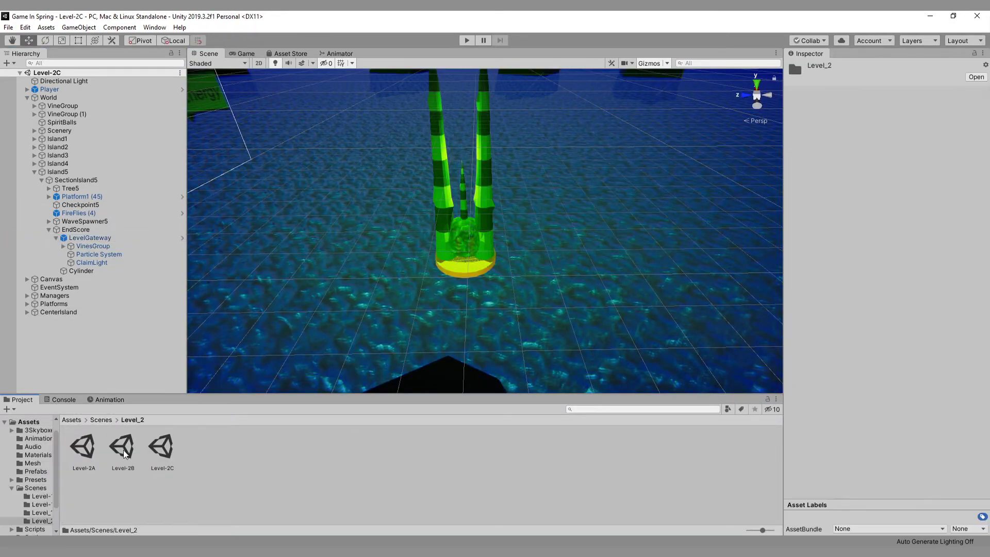
# Open the Level-2B scene and activate the EndScore object in SectionIsland5 of Island5
pyautogui.doubleClick(122, 450)
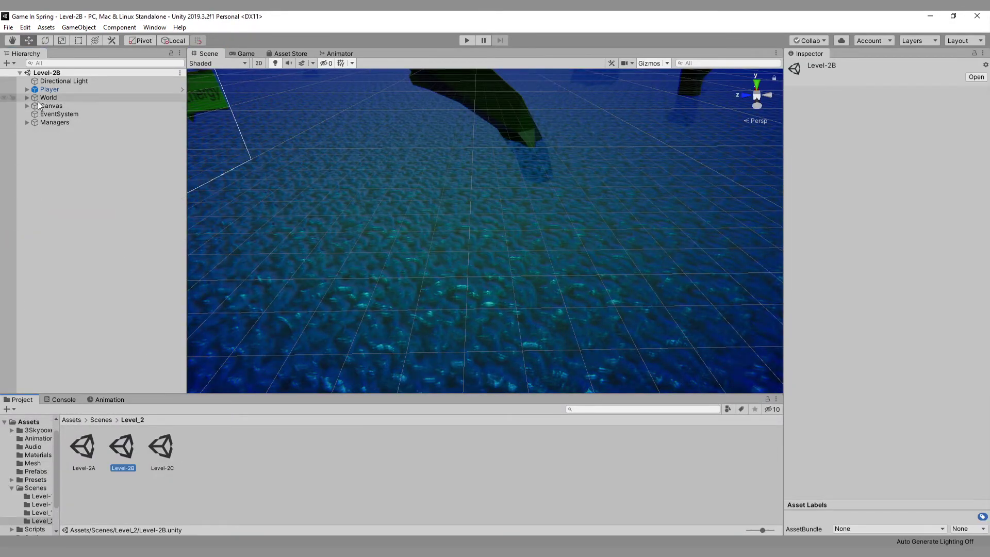
pyautogui.doubleClick(68, 181)
pyautogui.doubleClick(85, 230)
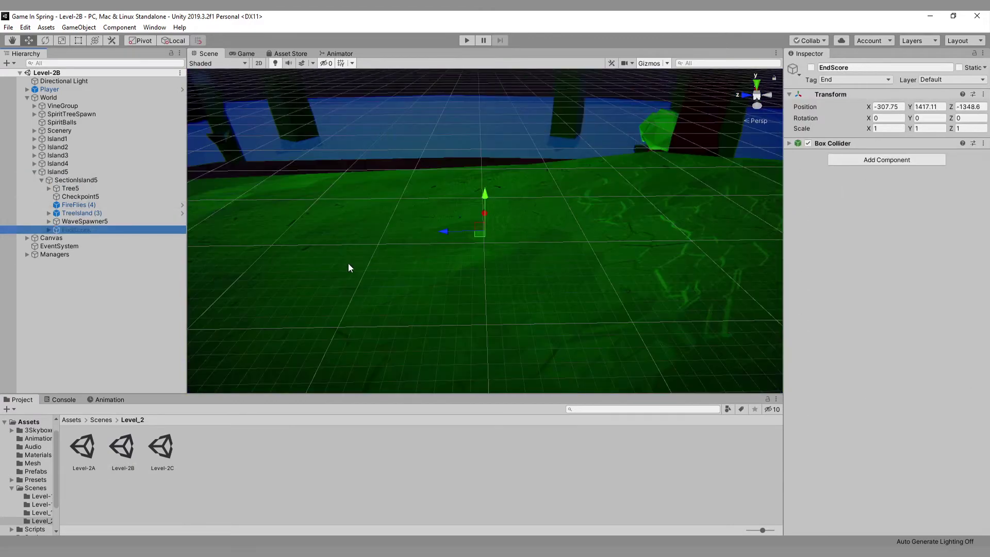
pyautogui.moveTo(348, 263); pyautogui.dragTo(459, 273, button='right')
pyautogui.click(810, 68)
# Move the EndScore platform along the X axis, away from the dark rock and onto open grass
pyautogui.keyDown('alt'); pyautogui.moveTo(327, 265); pyautogui.dragTo(530, 238); pyautogui.keyUp('alt')
pyautogui.scroll(-10, 530, 237)
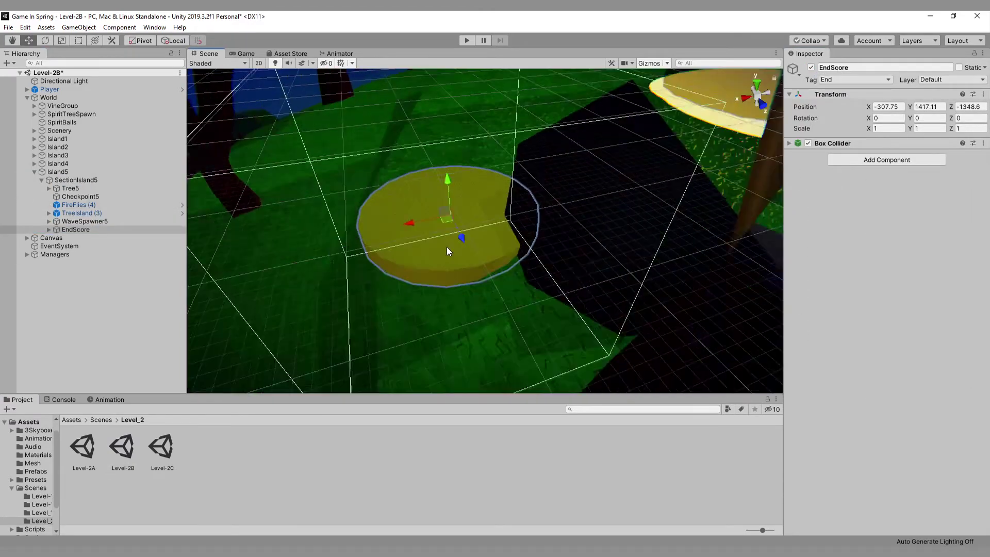
pyautogui.scroll(5, 446, 246)
pyautogui.moveTo(413, 224); pyautogui.dragTo(353, 231)
# Paste LevelGateway under EndScore and set its position to 0, 0, 0
pyautogui.click(70, 230)
pyautogui.hotkey('ctrl', 'v')
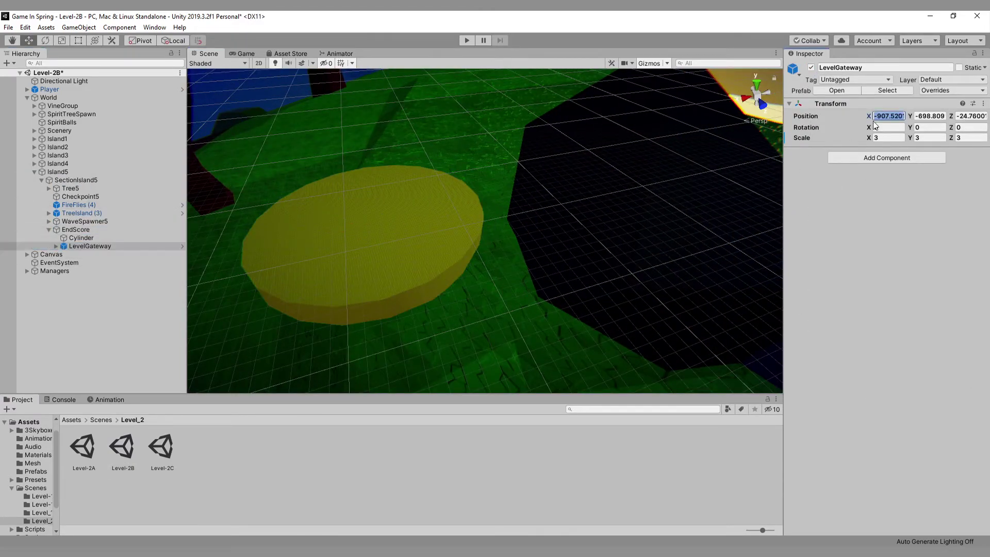
pyautogui.write('0')
pyautogui.press('Tab')
pyautogui.write('0')
pyautogui.press('Tab')
pyautogui.write('0')
pyautogui.keyDown('alt'); pyautogui.moveTo(592, 165); pyautogui.dragTo(201, 117); pyautogui.keyUp('alt')
pyautogui.scroll(-5, 201, 117)
pyautogui.keyDown('alt'); pyautogui.moveTo(453, 168); pyautogui.dragTo(644, 129); pyautogui.keyUp('alt')
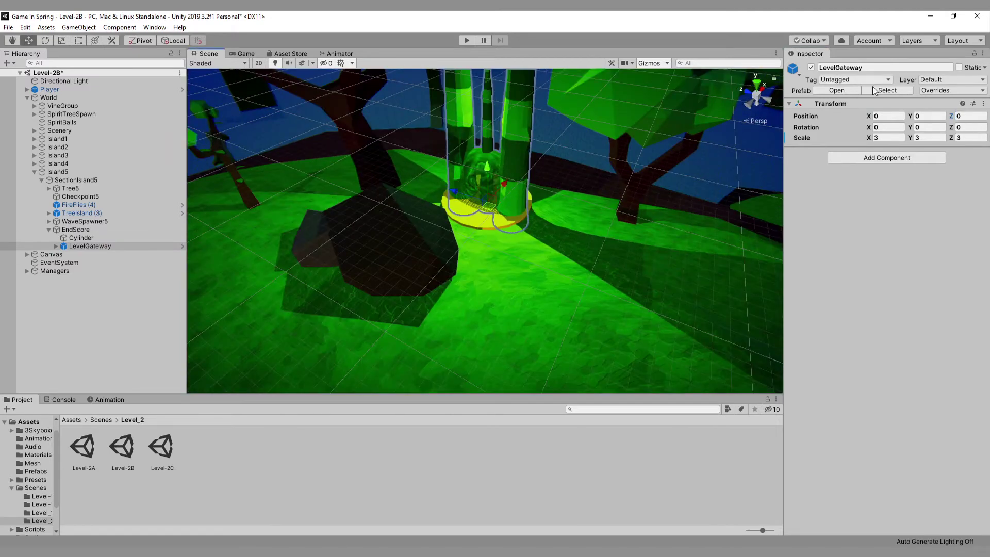
# Rotate LevelGateway to about -29.95 degrees around the Y axis
pyautogui.moveTo(951, 129); pyautogui.dragTo(100, 125)
pyautogui.hotkey('ctrl', 'z')
pyautogui.moveTo(850, 133); pyautogui.dragTo(440, 225)
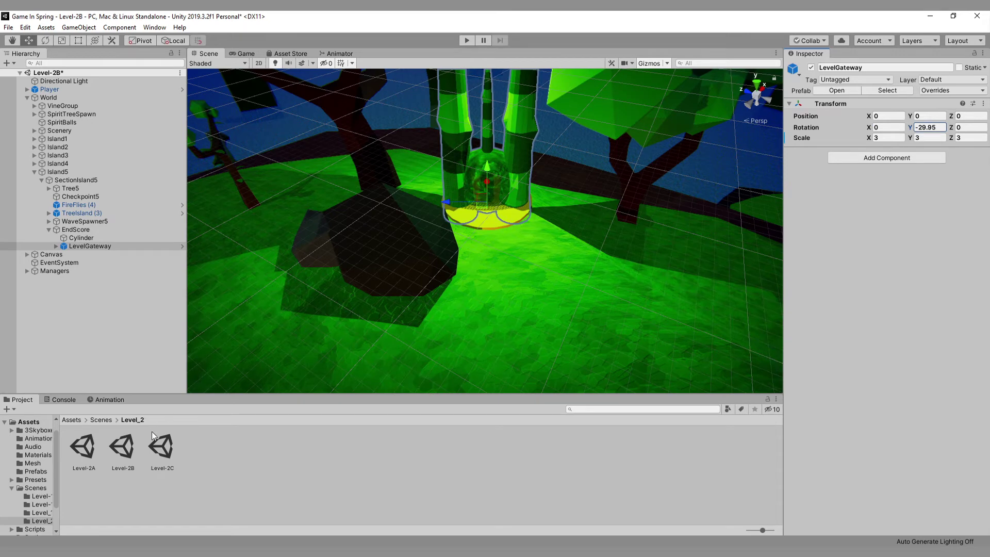
# Open the Level-2A scene, activate EndScore in SectionIsland5 and expand it
pyautogui.doubleClick(124, 448)
pyautogui.doubleClick(84, 447)
pyautogui.click(26, 97)
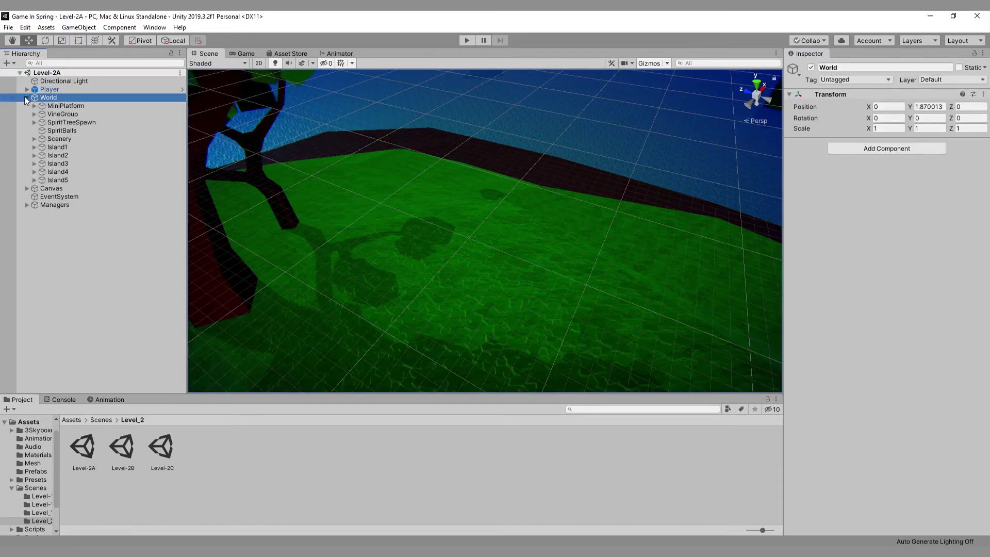
pyautogui.click(42, 188)
pyautogui.click(75, 237)
pyautogui.click(49, 238)
# Paste LevelGateway under Level-2A's EndScore, set its position to 0, 0, 0 and adjust its Y rotation
pyautogui.click(76, 254)
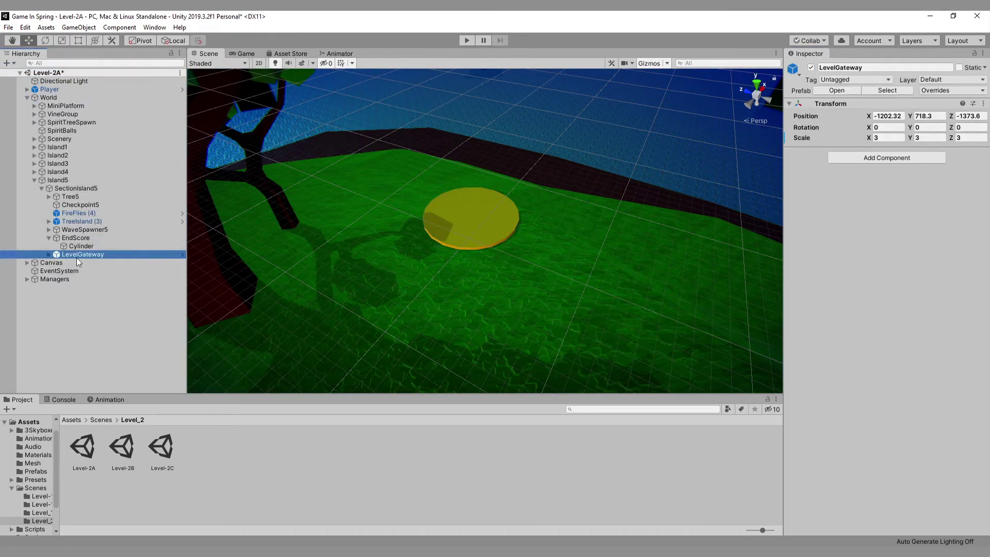
pyautogui.write('0')
pyautogui.press('Tab')
pyautogui.write('0')
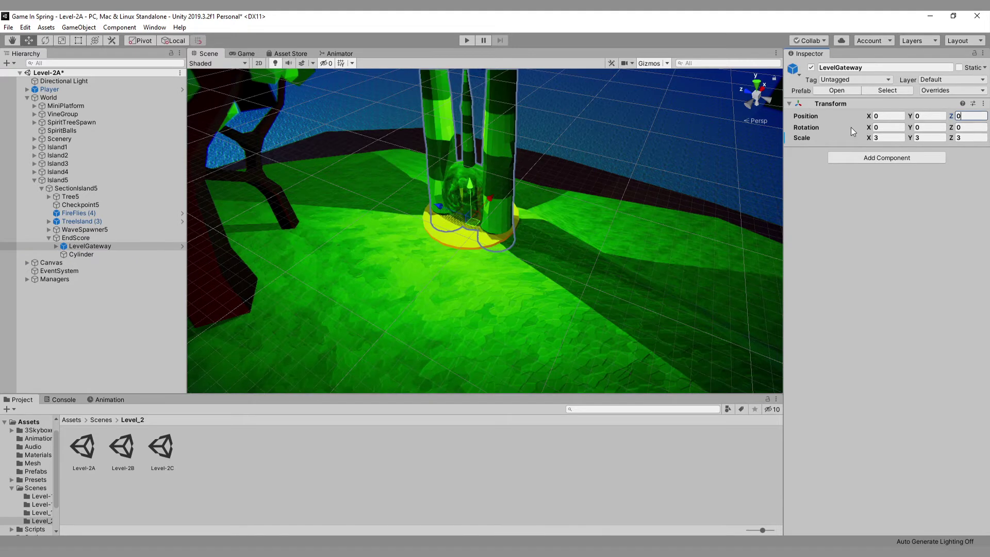
pyautogui.moveTo(910, 127); pyautogui.dragTo(193, 448)
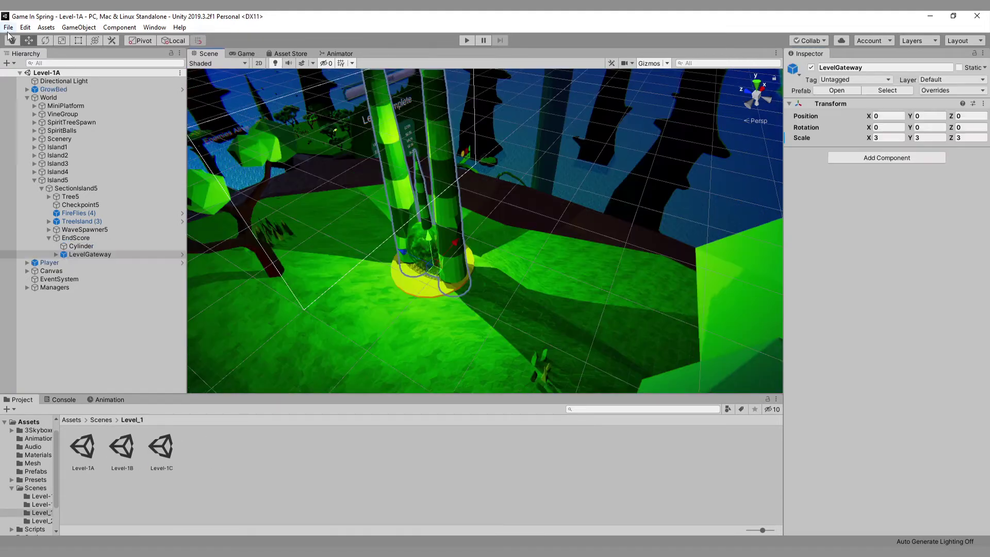
# Play-test the Level-1A scene with the gateway in place
pyautogui.click(467, 41)
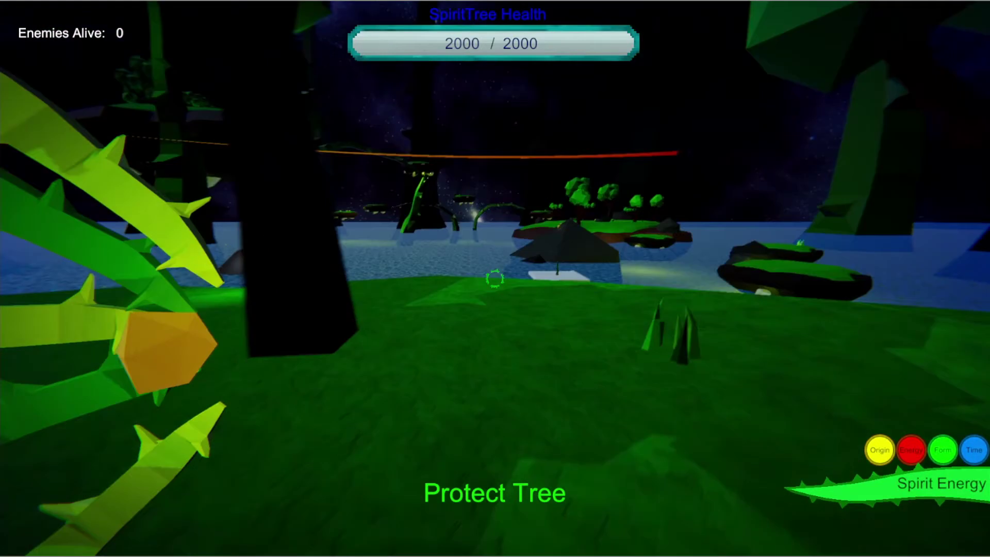
# Play-test the level's tree defence through to the level gateway, and quit to the menu from the Level Complete screen
pyautogui.press('w')
pyautogui.click(495, 279)
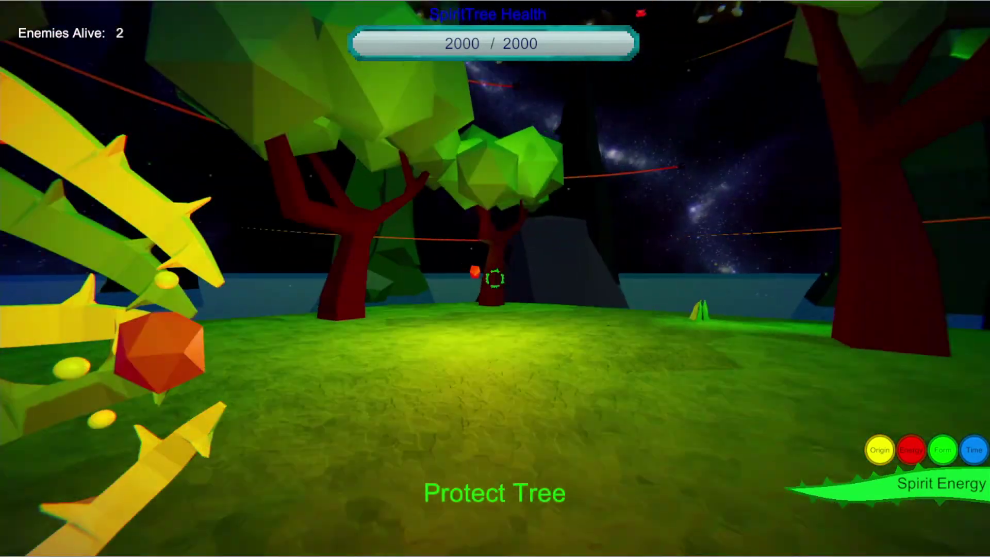
pyautogui.press('w')
pyautogui.press('1')
pyautogui.click(495, 278)
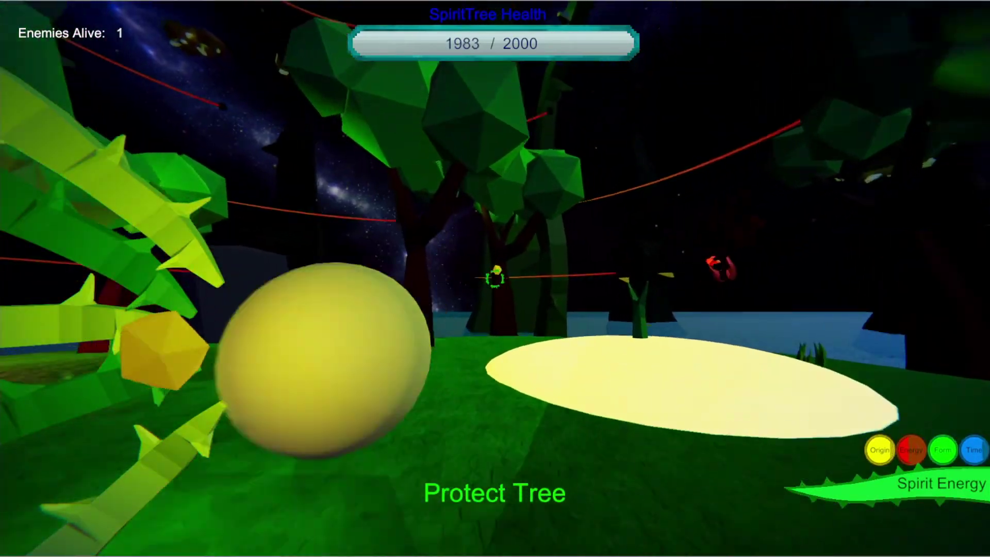
pyautogui.press('space')
pyautogui.press('w')
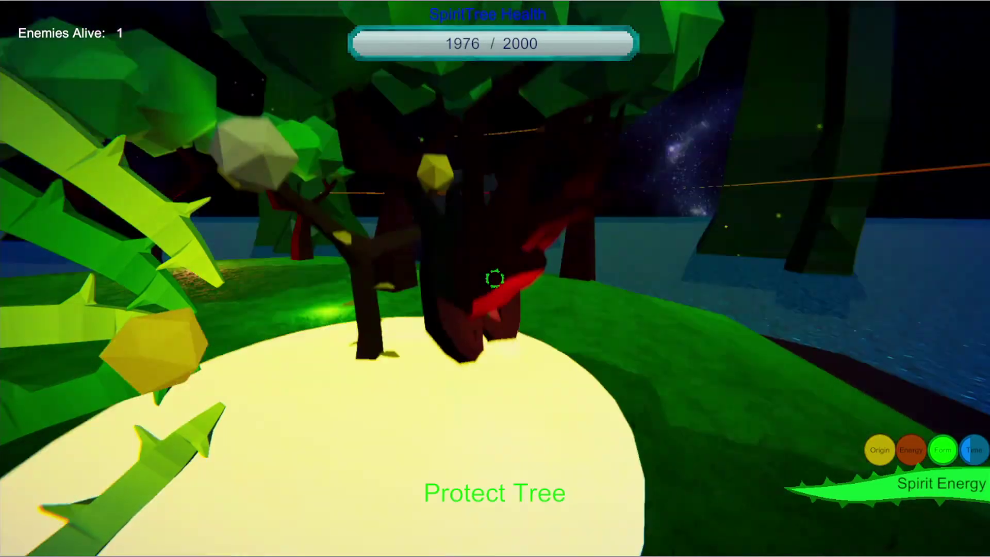
pyautogui.click(495, 278)
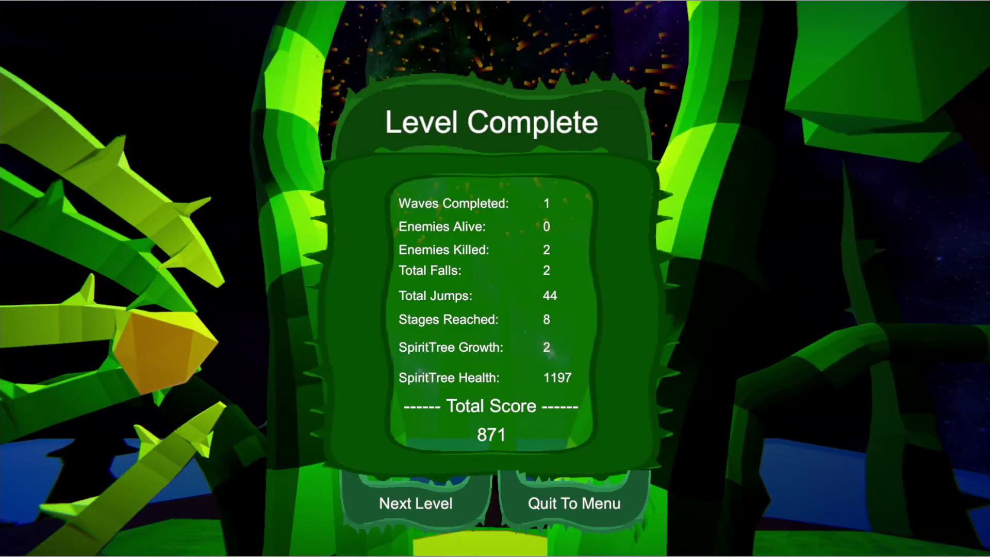
pyautogui.click(572, 503)
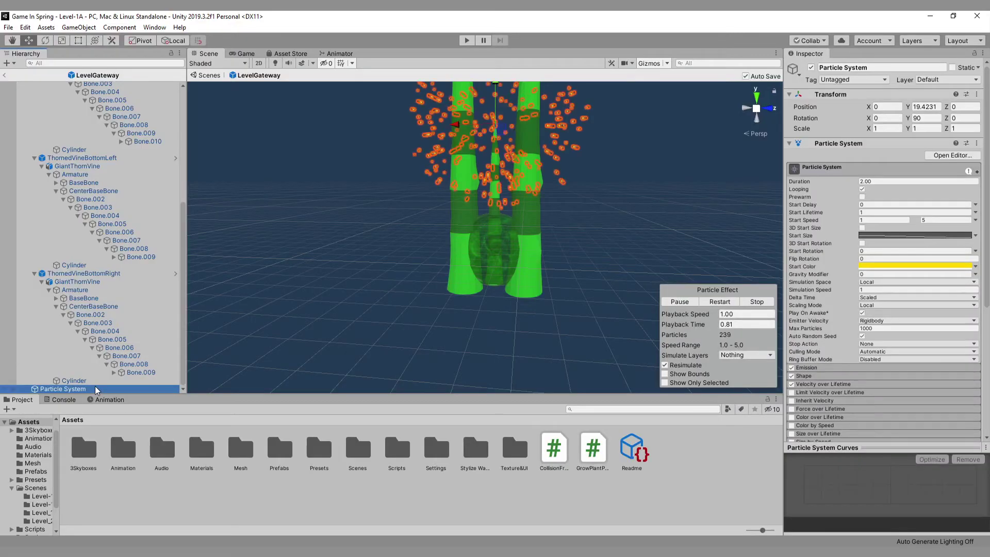
# Deactivate the Particle System object in the LevelGateway prefab
pyautogui.doubleClick(358, 448)
pyautogui.click(72, 419)
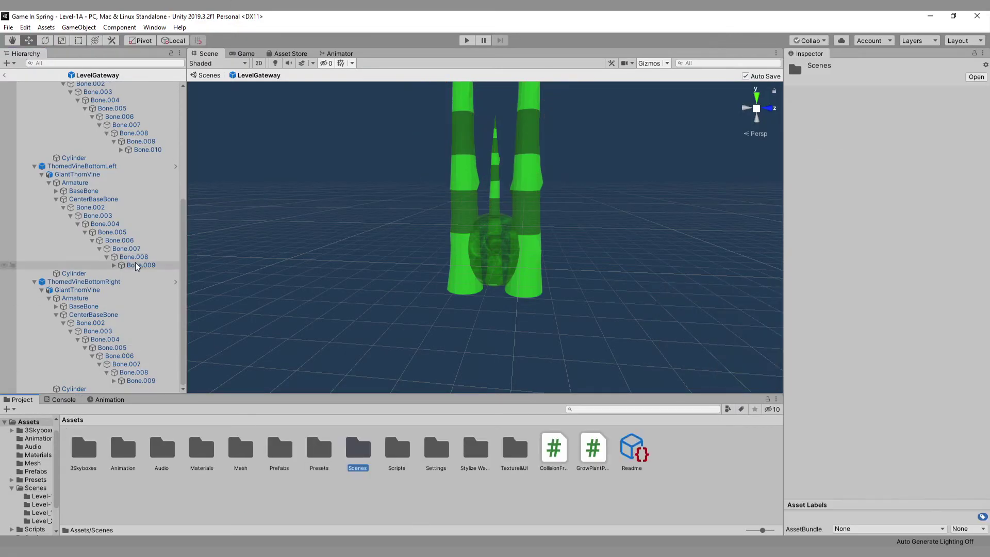
pyautogui.click(103, 391)
pyautogui.click(811, 68)
pyautogui.click(510, 243)
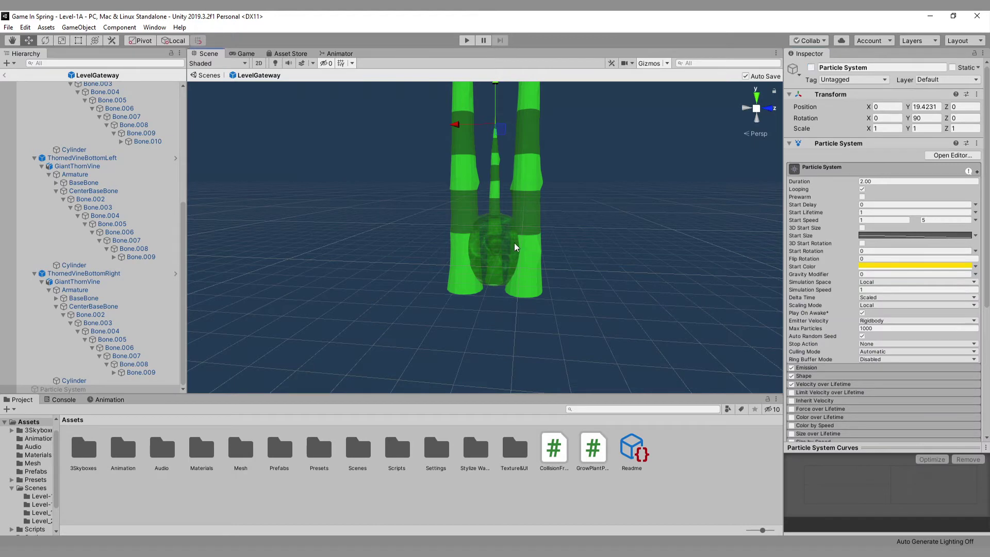
# Apply the CrystalGlow material to the Portal sphere in the LevelGateway prefab
pyautogui.click(476, 255)
pyautogui.doubleClick(199, 450)
pyautogui.scroll(2, 86, 98)
pyautogui.click(82, 102)
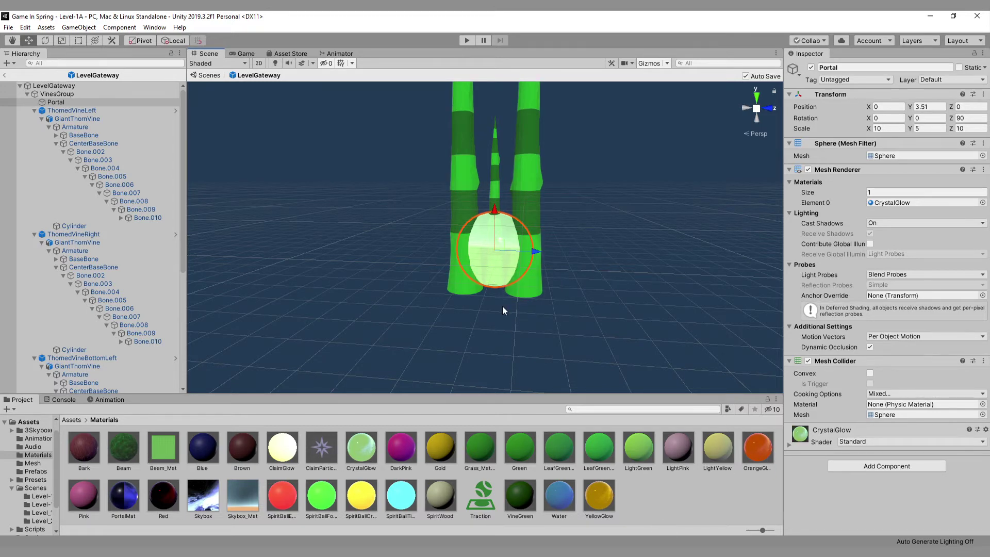
pyautogui.moveTo(225, 245); pyautogui.dragTo(575, 250, button='right')
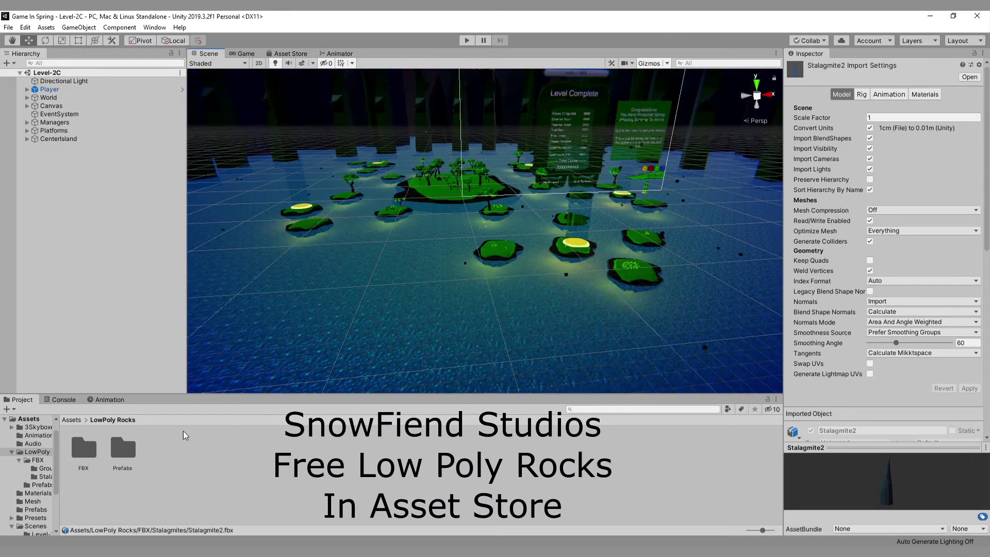
# Open the Rock1 prefab from the LowPoly Rocks Prefabs folder
pyautogui.doubleClick(122, 448)
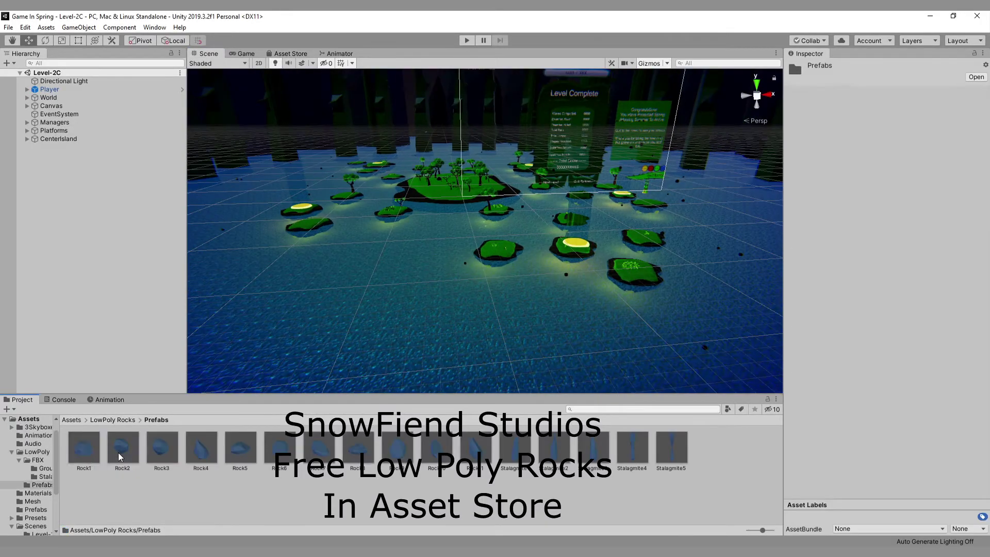
pyautogui.doubleClick(84, 448)
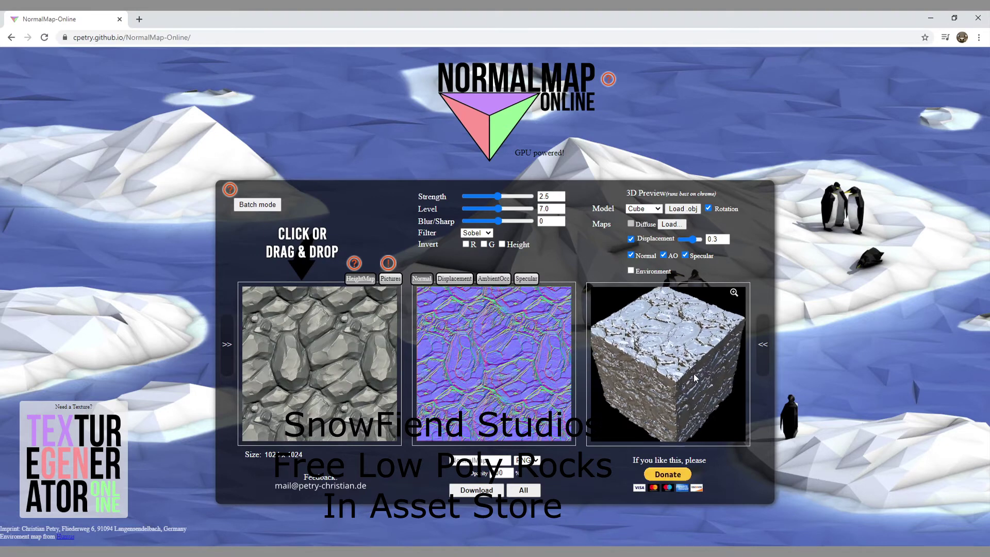
# In NormalMap-Online, set Strength 2.49, Level 6.7 and Blur/Sharp -3, and download the rock normal map as a JPG named RockTexture_NM
pyautogui.moveTo(498, 196); pyautogui.dragTo(498, 198)
pyautogui.moveTo(499, 208)
pyautogui.mouseDown()
pyautogui.moveTo(514, 208)
pyautogui.moveTo(495, 208)
pyautogui.moveTo(494, 219)
pyautogui.mouseUp()
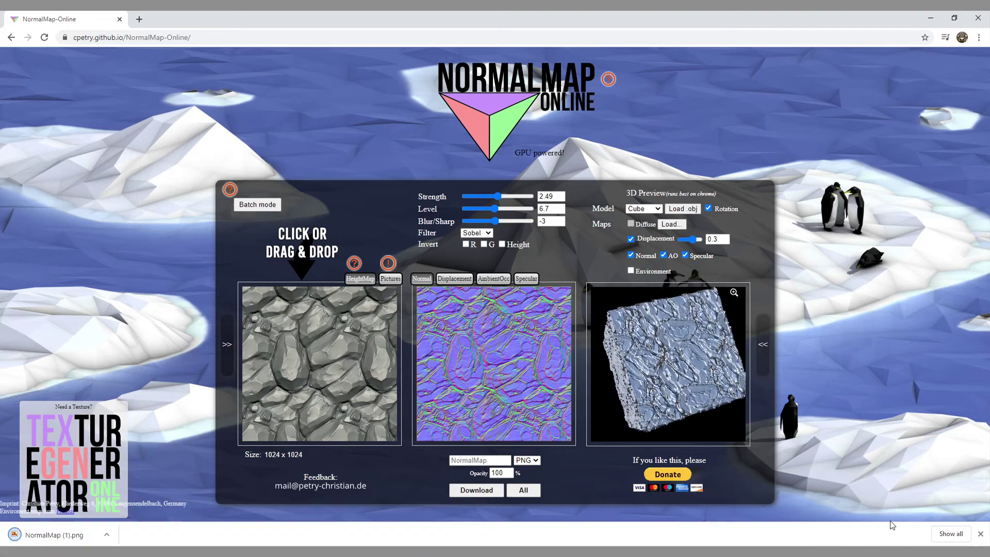
pyautogui.click(466, 459)
pyautogui.write('RockTexture_NM')
pyautogui.click(526, 459)
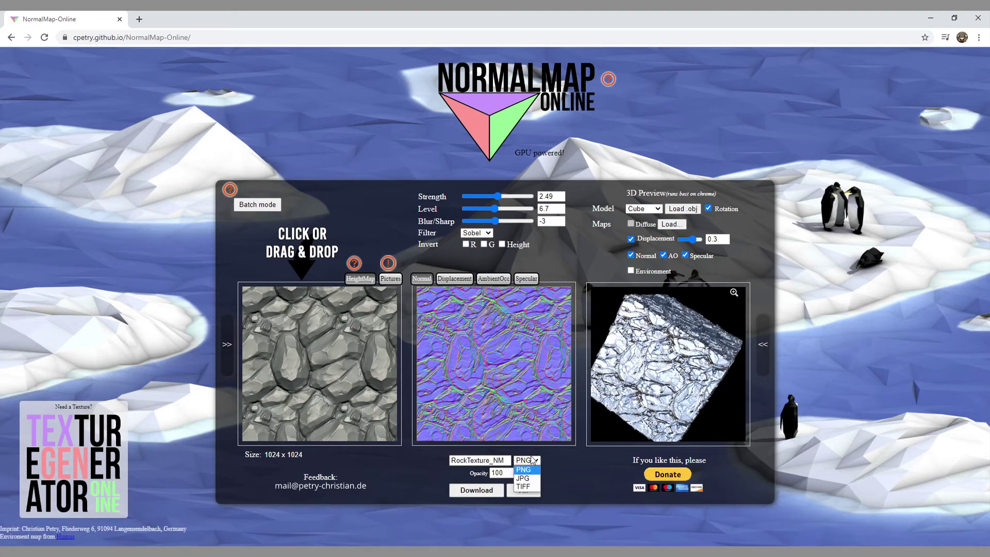
pyautogui.click(525, 477)
pyautogui.click(476, 490)
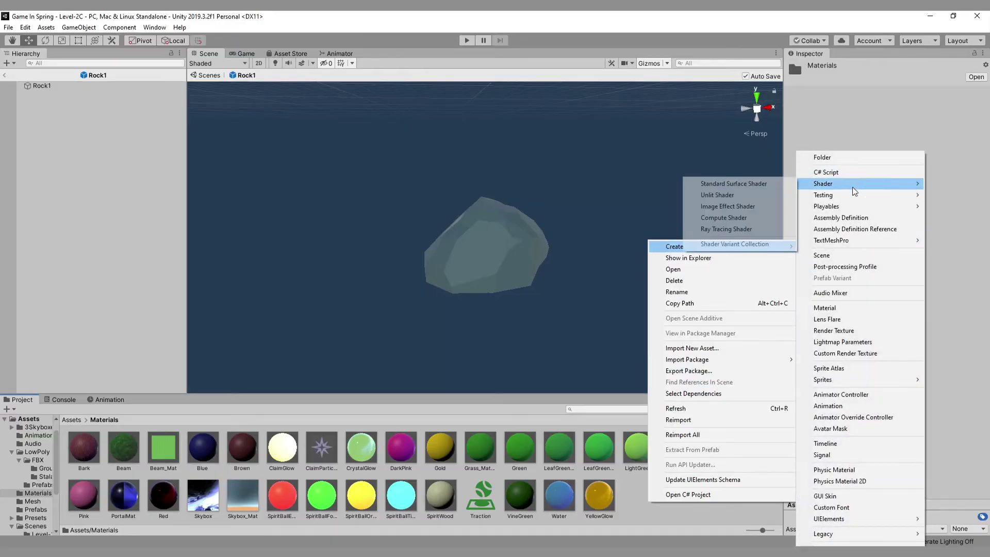
# Create a new material in the Materials folder and name it RockTexture
pyautogui.click(827, 308)
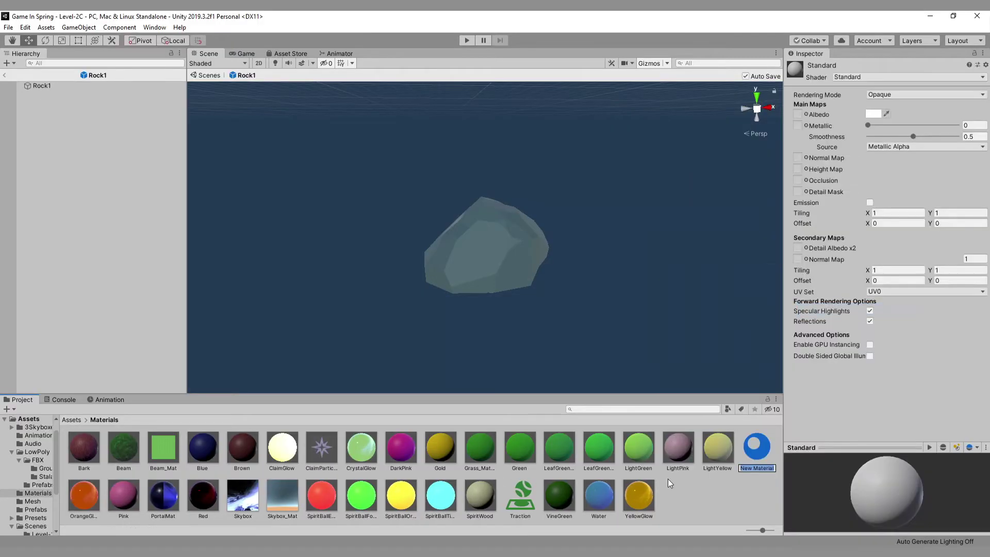
pyautogui.write('Rock')
pyautogui.press('Left')
pyautogui.write('Custom')
pyautogui.press('Right')
pyautogui.press('Right')
pyautogui.press('Right')
pyautogui.press('Right')
pyautogui.write('Texture')
pyautogui.press('Return')
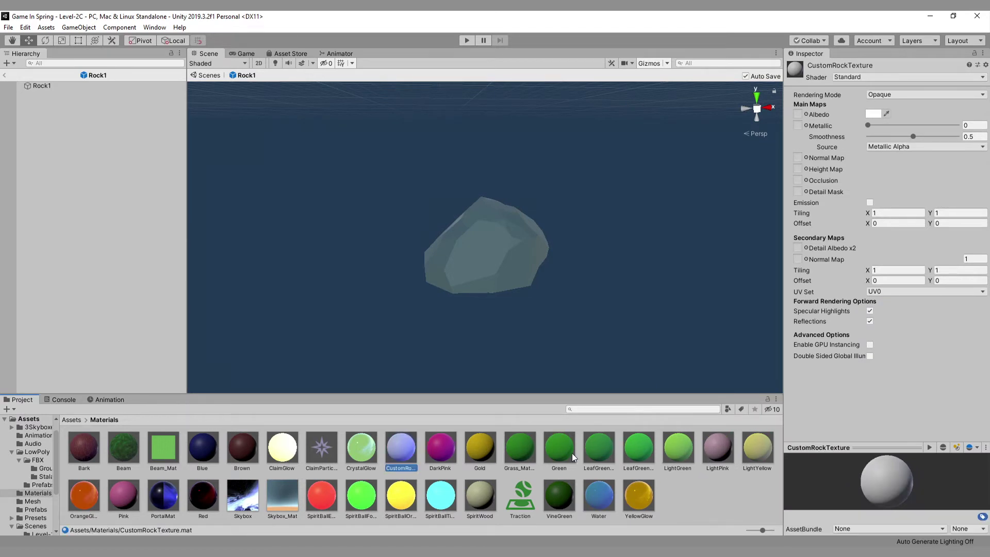
pyautogui.press('Return')
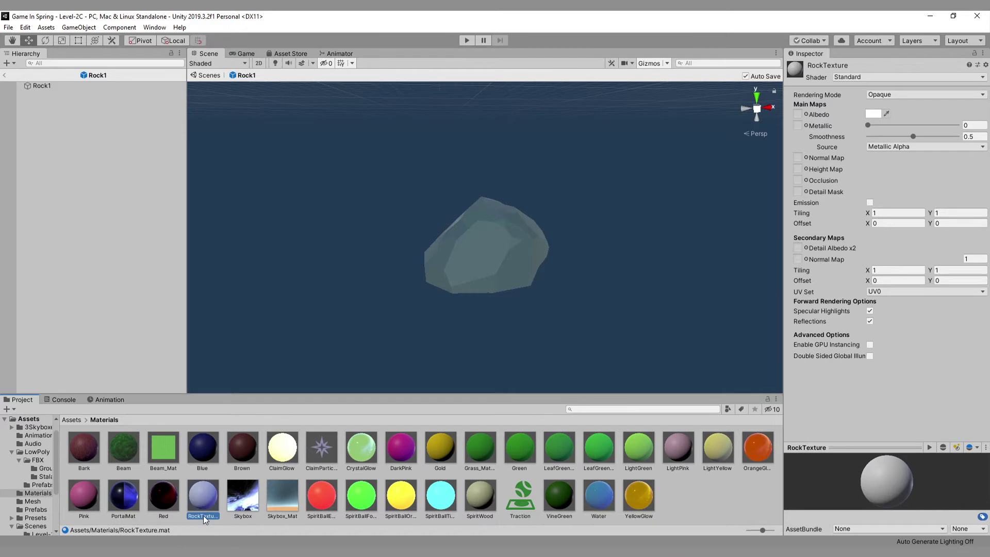
# Assign the grey rock texture as RockTexture's albedo and the RockTexture_NM image as its normal map
pyautogui.click(806, 115)
pyautogui.scroll(-3, 907, 428)
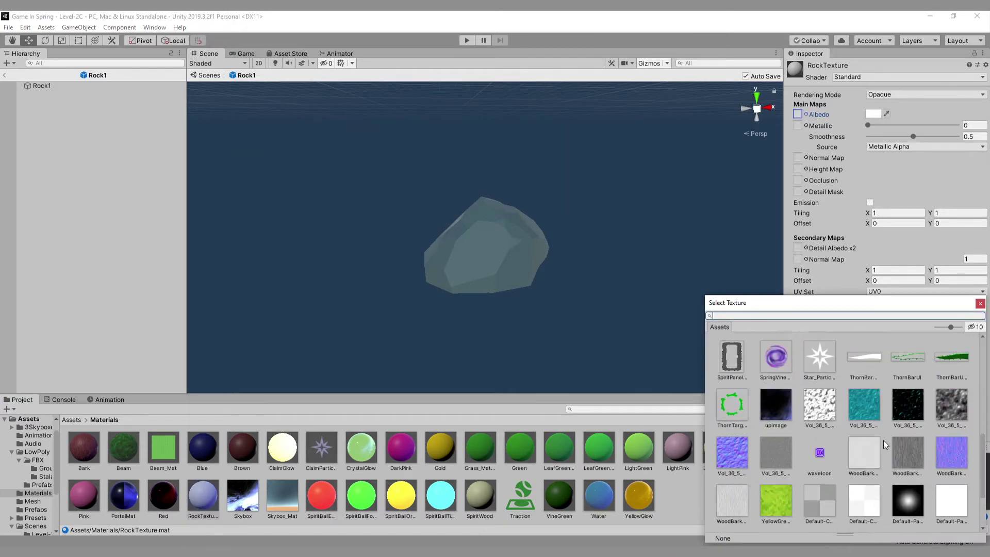
pyautogui.doubleClick(883, 440)
pyautogui.click(806, 158)
pyautogui.write('rock')
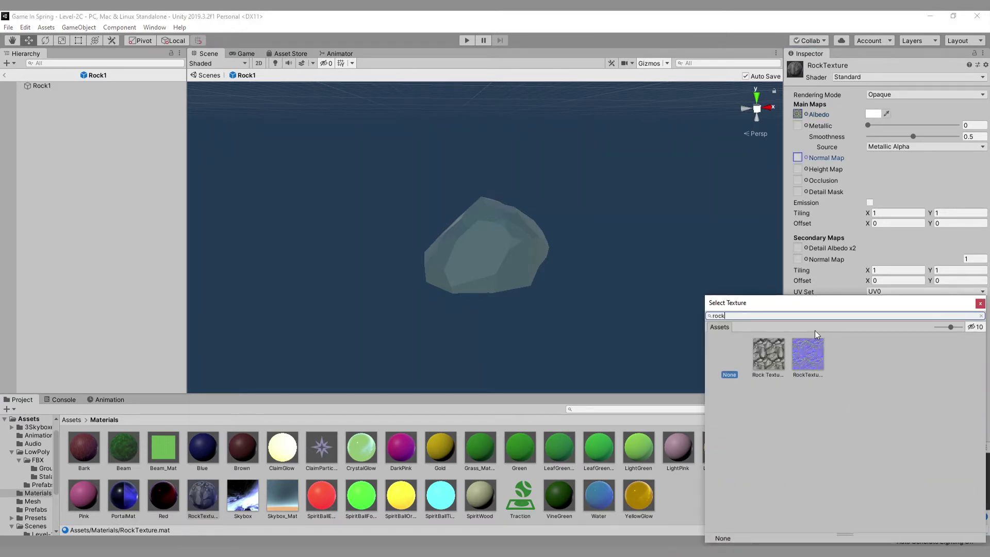
pyautogui.doubleClick(812, 351)
# Apply the RockTexture material to the Rock1 model and inspect it up close
pyautogui.moveTo(202, 503); pyautogui.dragTo(488, 250)
pyautogui.keyDown('alt'); pyautogui.moveTo(515, 248); pyautogui.dragTo(491, 367); pyautogui.keyUp('alt')
pyautogui.scroll(5, 456, 289)
pyautogui.click(456, 290)
# Lower the smoothness of the RockTexture material
pyautogui.click(203, 498)
pyautogui.moveTo(913, 137); pyautogui.dragTo(898, 158)
pyautogui.click(896, 147)
pyautogui.click(896, 166)
pyautogui.click(894, 149)
pyautogui.click(894, 157)
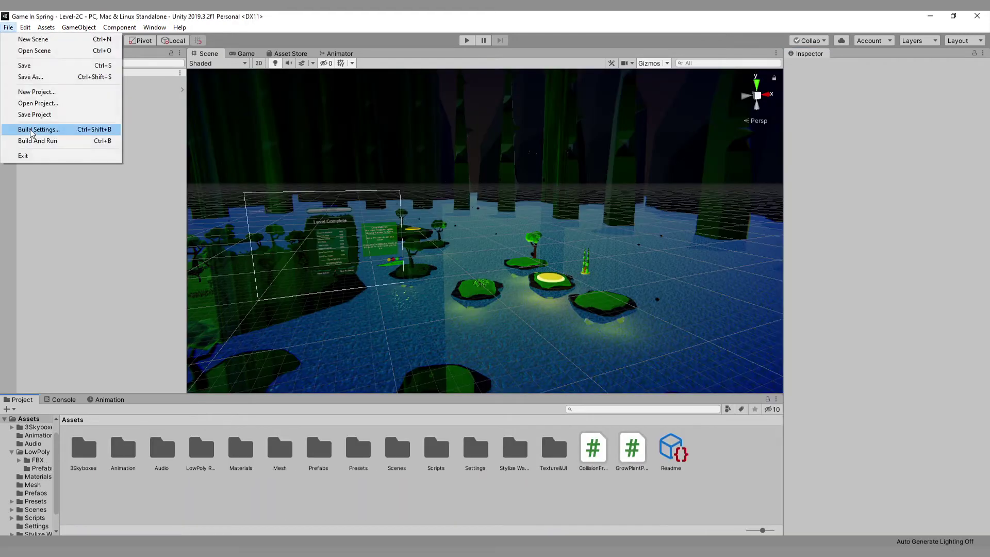
# Save a copy of the Level-2C scene as Level-3A in a new Level-3 folder inside Scenes
pyautogui.click(36, 78)
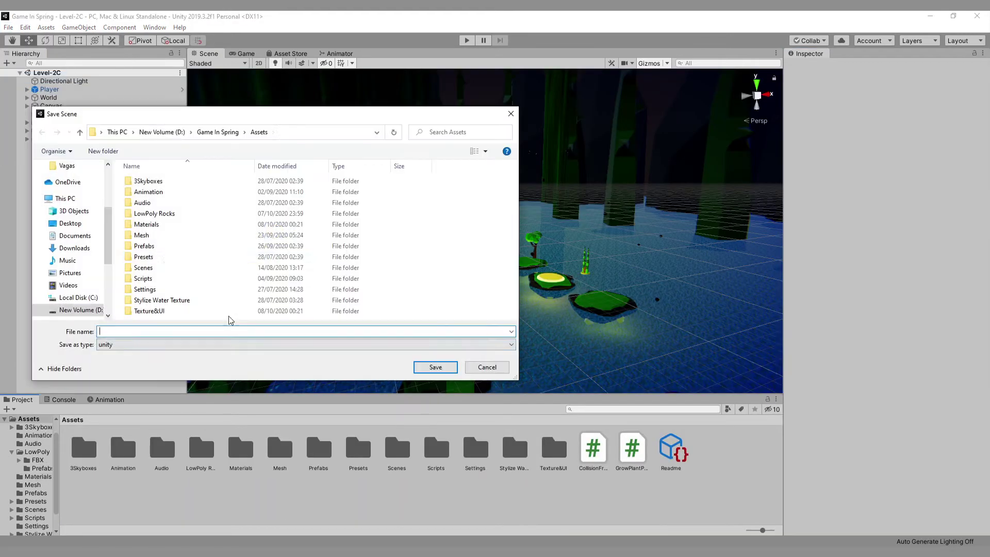
pyautogui.doubleClick(144, 192)
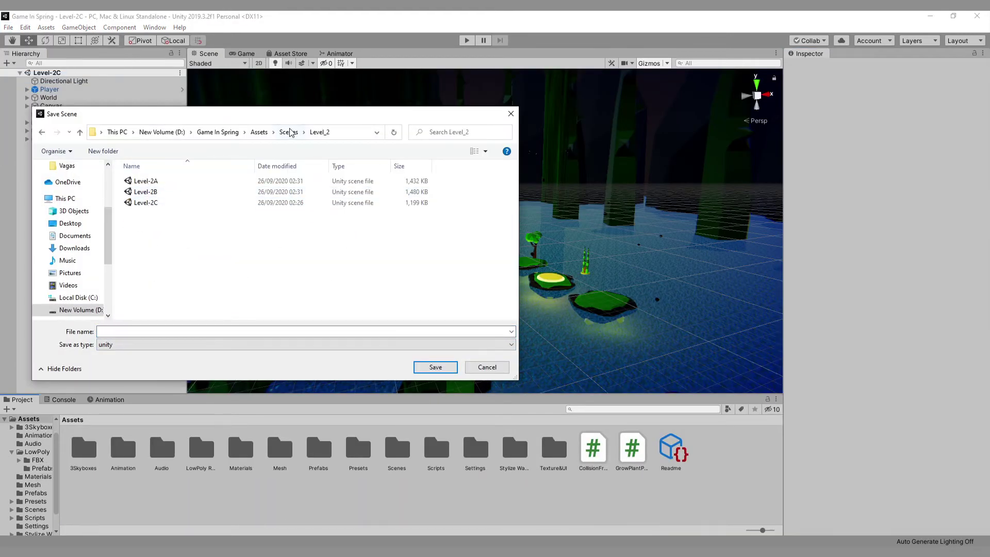
pyautogui.click(288, 132)
pyautogui.rightClick(178, 255)
pyautogui.click(350, 379)
pyautogui.write('Level-3A')
pyautogui.press('Return')
pyautogui.click(153, 226)
pyautogui.click(163, 224)
pyautogui.press('BackSpace')
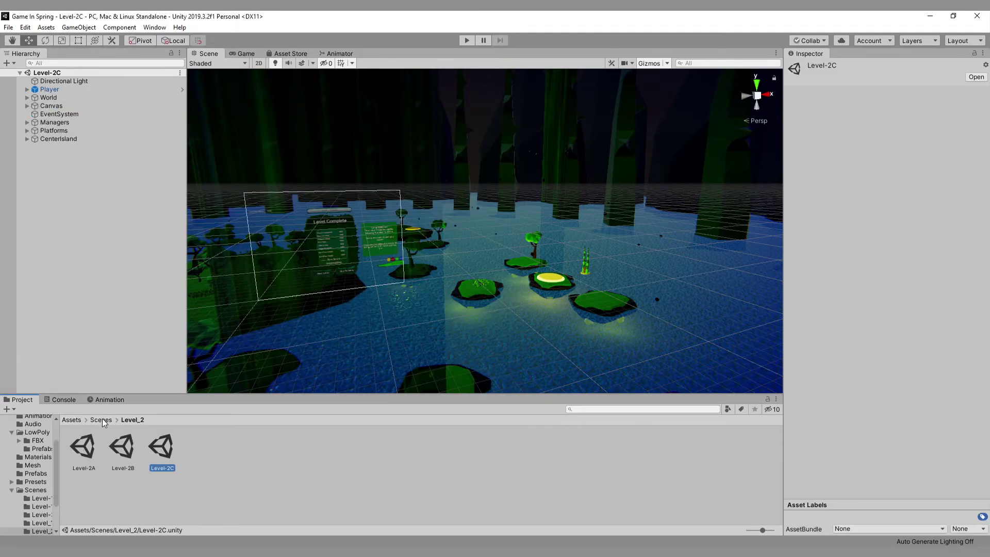
# Play-test the new Level-3A scene
pyautogui.moveTo(448, 284); pyautogui.dragTo(497, 259, button='right')
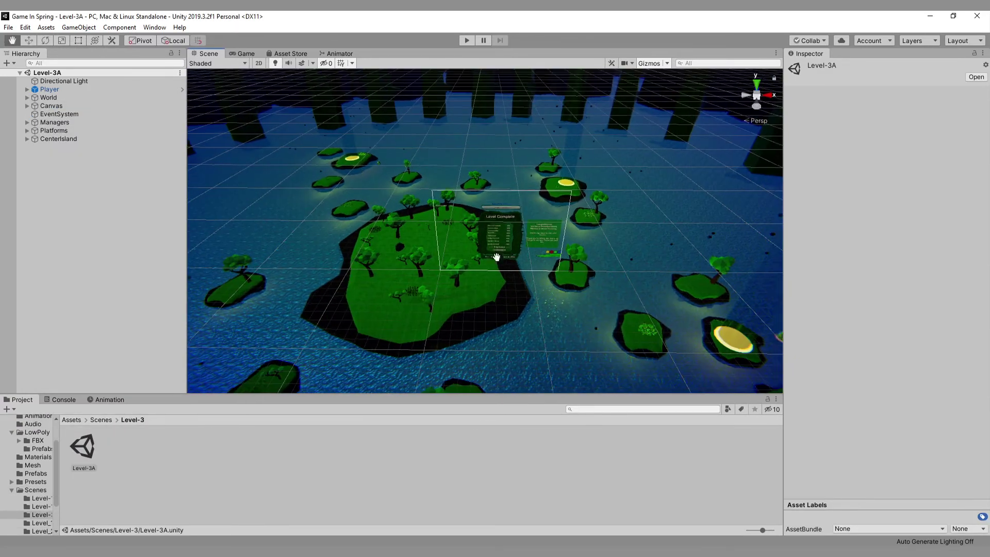
pyautogui.click(467, 41)
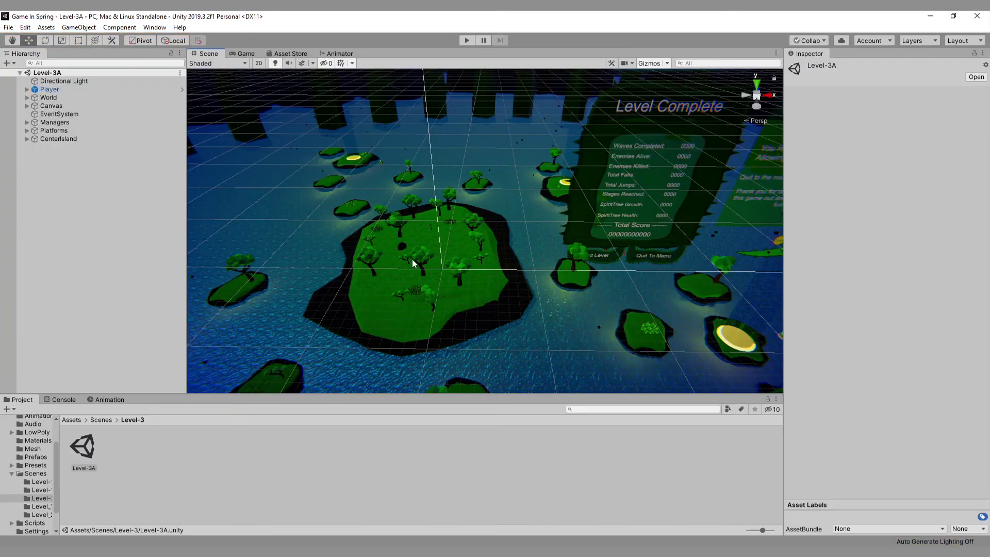
# Delete RocksGroup and RocksGroup2 from the Scenery group under World
pyautogui.keyDown('alt'); pyautogui.moveTo(412, 259); pyautogui.dragTo(534, 327); pyautogui.keyUp('alt')
pyautogui.scroll(-15, 535, 325)
pyautogui.moveTo(388, 207); pyautogui.dragTo(479, 160, button='right')
pyautogui.moveTo(644, 126); pyautogui.dragTo(454, 395)
pyautogui.click(58, 106)
pyautogui.click(34, 105)
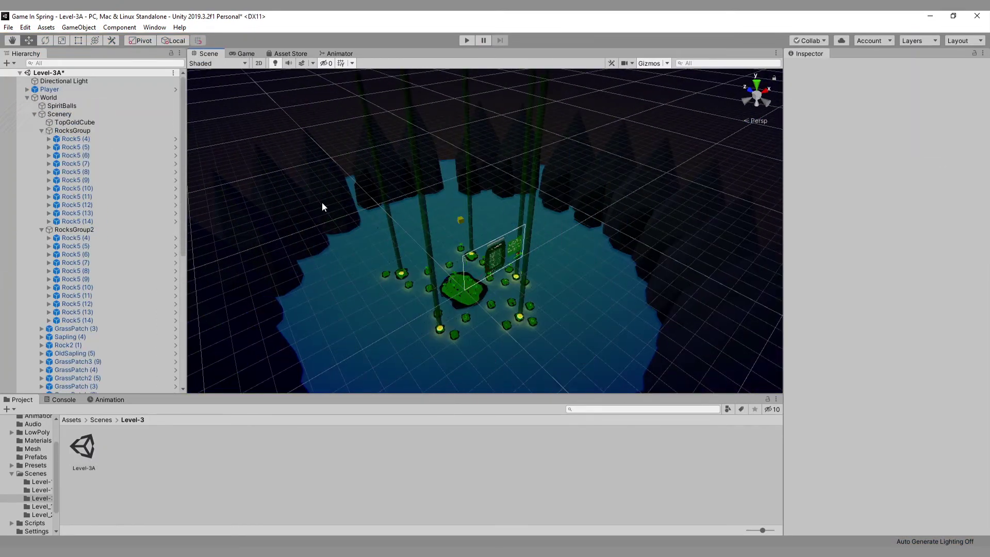
pyautogui.click(75, 122)
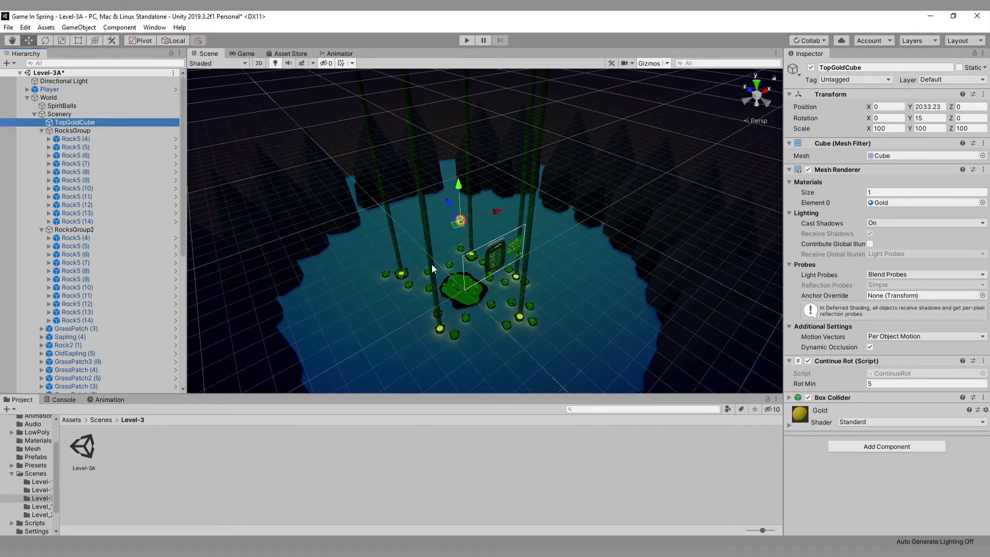
pyautogui.click(72, 130)
pyautogui.click(42, 130)
pyautogui.click(41, 138)
pyautogui.keyDown('shift'); pyautogui.click(61, 139); pyautogui.keyUp('shift')
pyautogui.press('Delete')
# Delete the first GrassPatch (3), Sapling (4), Rock2 (1) and OldSapling (5) from the Scenery group
pyautogui.doubleClick(67, 130)
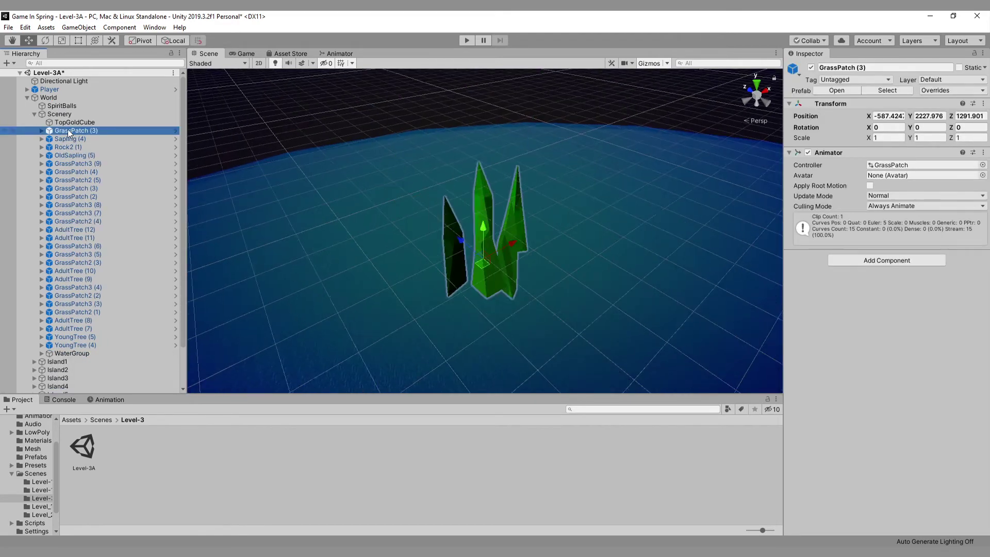
pyautogui.press('Delete')
pyautogui.doubleClick(71, 131)
pyautogui.press('Delete')
pyautogui.doubleClick(76, 132)
pyautogui.press('Delete')
pyautogui.doubleClick(77, 133)
pyautogui.press('Delete')
# Delete all remaining grass patches and trees from Scenery, keeping only TopGoldCube and WaterGroup
pyautogui.doubleClick(84, 164)
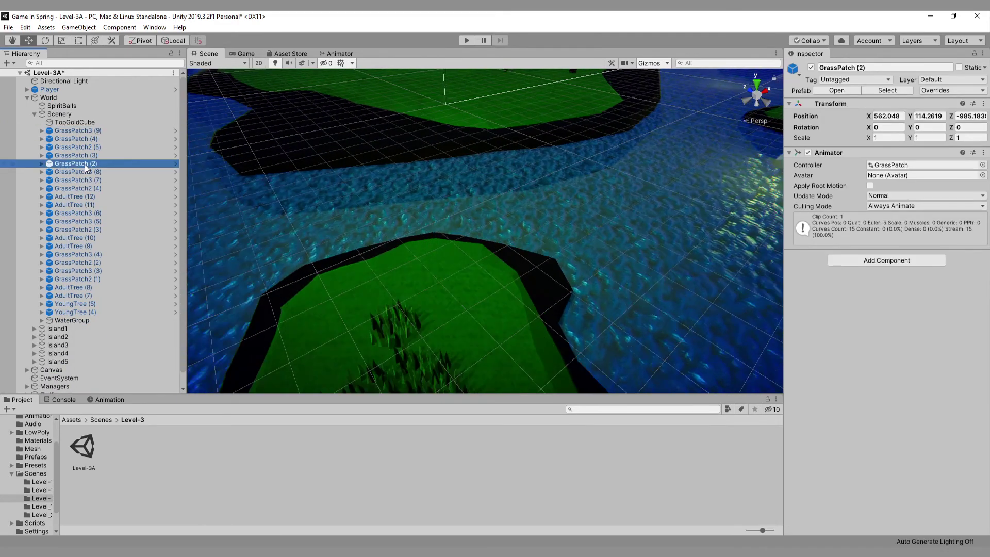
pyautogui.press('Delete')
pyautogui.doubleClick(84, 187)
pyautogui.click(78, 131)
pyautogui.keyDown('shift'); pyautogui.click(72, 304); pyautogui.keyUp('shift')
pyautogui.press('Delete')
# Deactivate Island1 through Island5 and delete all Platform1 objects from the Platforms group
pyautogui.doubleClick(69, 131)
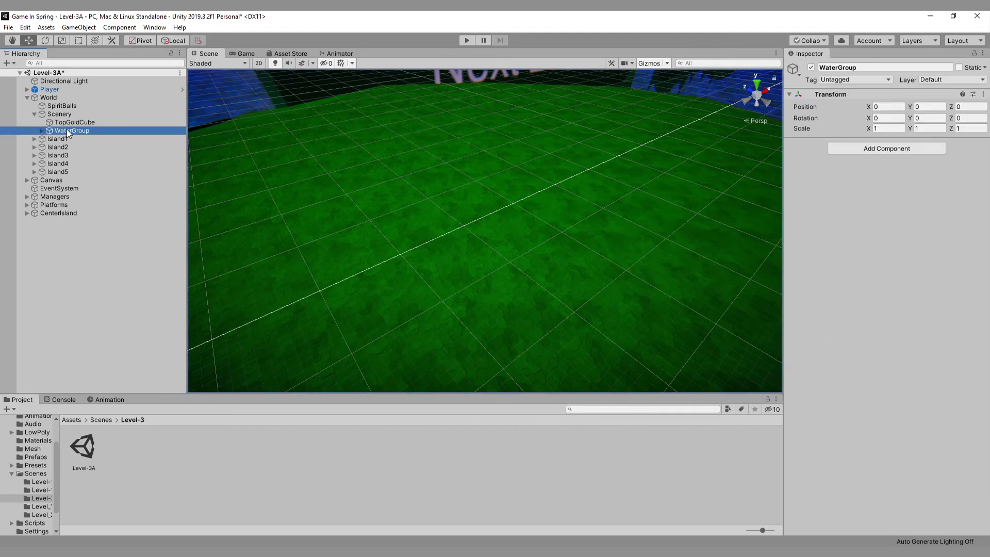
pyautogui.click(57, 139)
pyautogui.keyDown('shift'); pyautogui.click(57, 172); pyautogui.keyUp('shift')
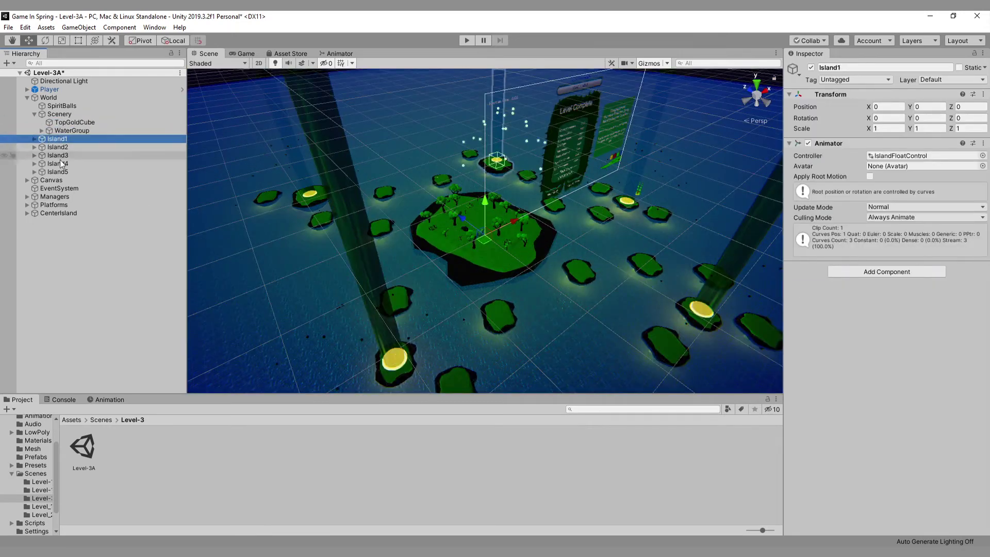
pyautogui.press('f')
pyautogui.click(53, 205)
pyautogui.keyDown('shift'); pyautogui.click(90, 298); pyautogui.keyUp('shift')
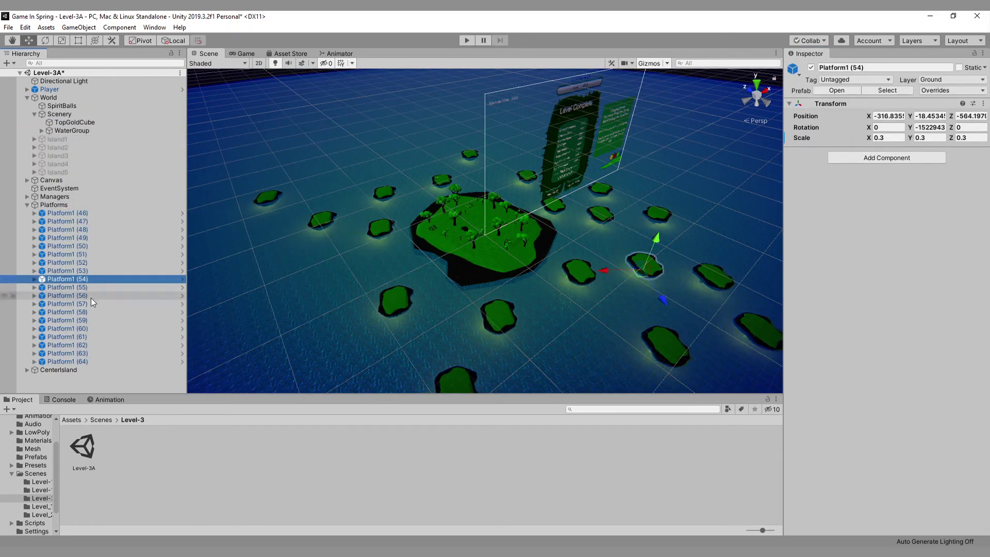
# Create an empty object at the root of the Level-3A scene and name it CaveSection_StraightLine
pyautogui.write('CaveSection_Straigh')
pyautogui.write('t')
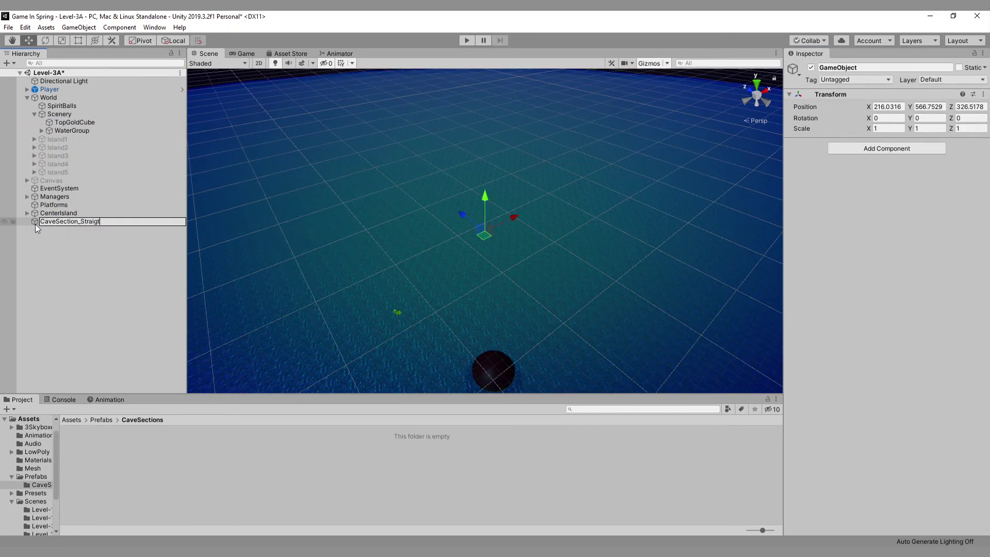
pyautogui.press('BackSpace')
pyautogui.write('ht')
pyautogui.press('Return')
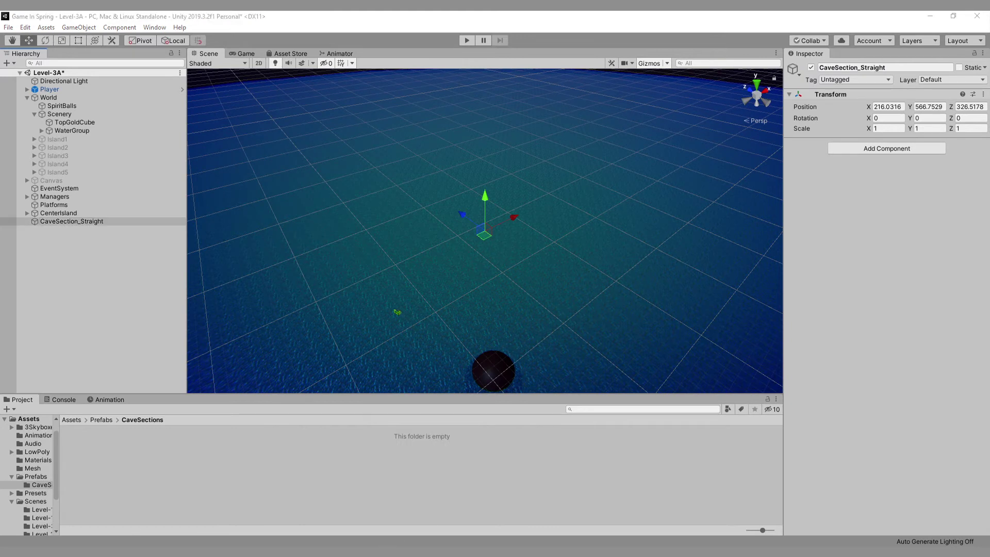
pyautogui.click(91, 222)
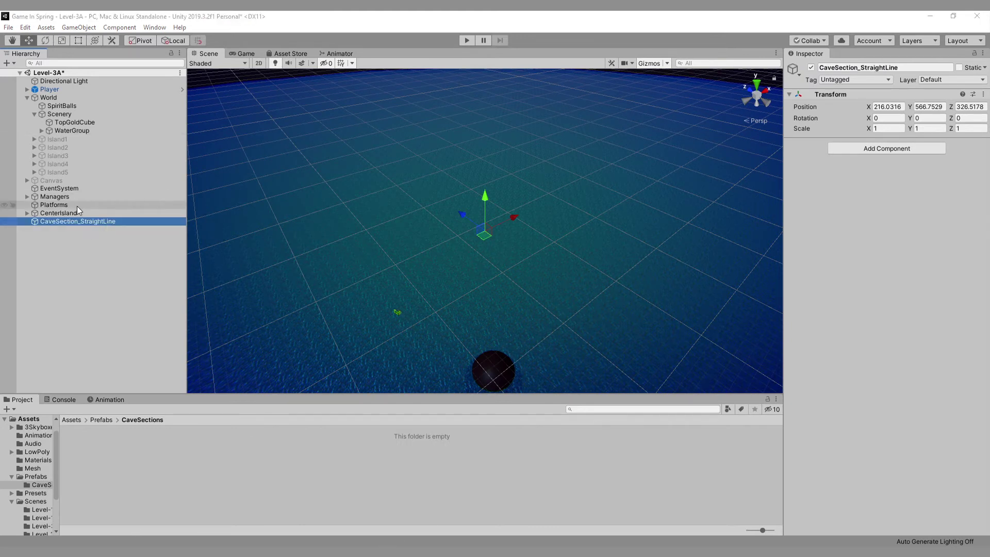
# Zero the position of the Rock10 and Rock11 prefabs in the LowPoly Rocks Prefabs folder
pyautogui.rightClick(67, 220)
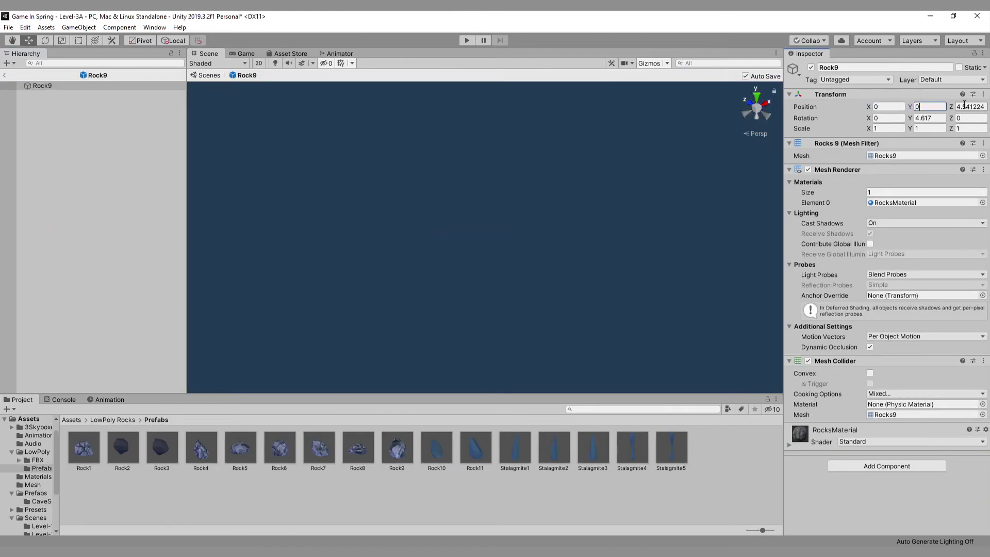
pyautogui.click(438, 449)
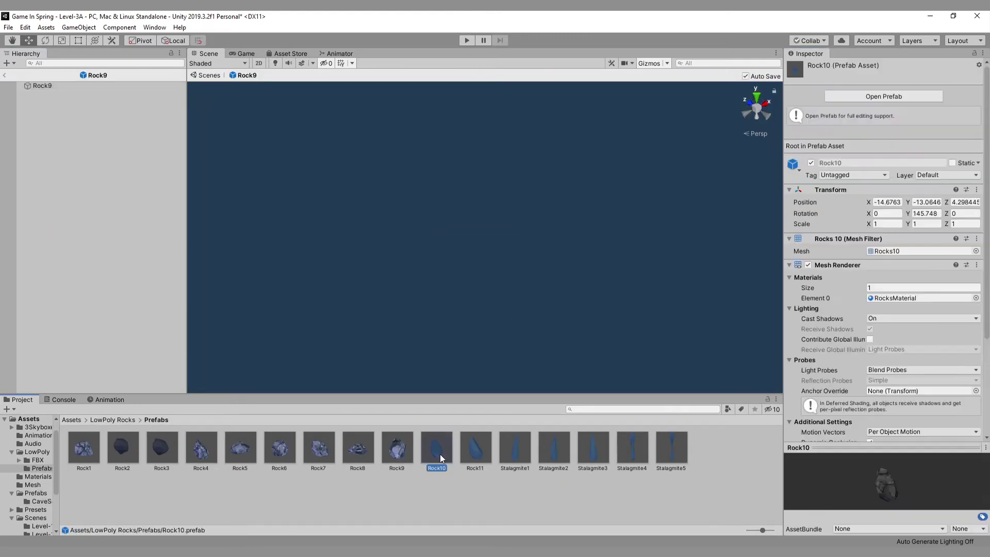
pyautogui.doubleClick(436, 448)
pyautogui.click(887, 107)
pyautogui.write('0')
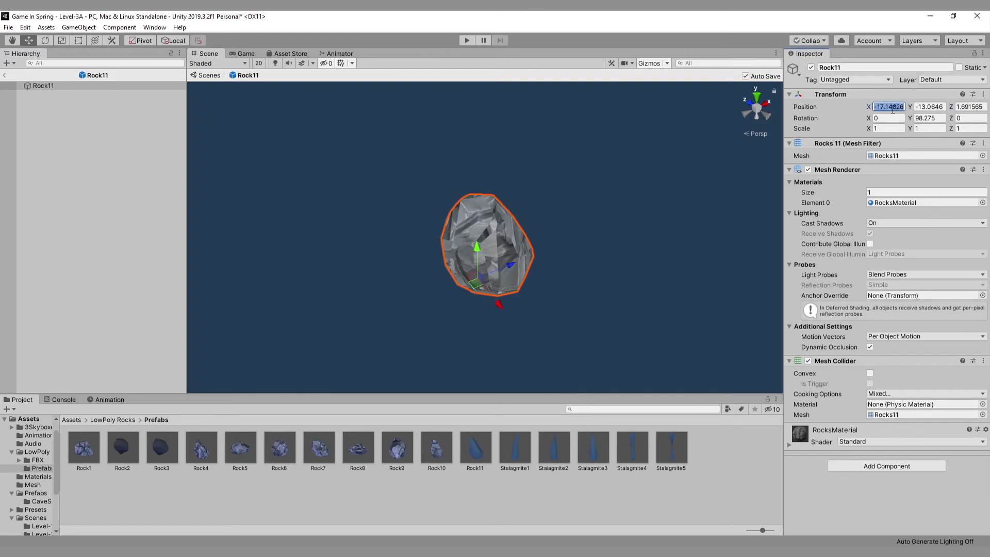
pyautogui.write('0')
pyautogui.press('Tab')
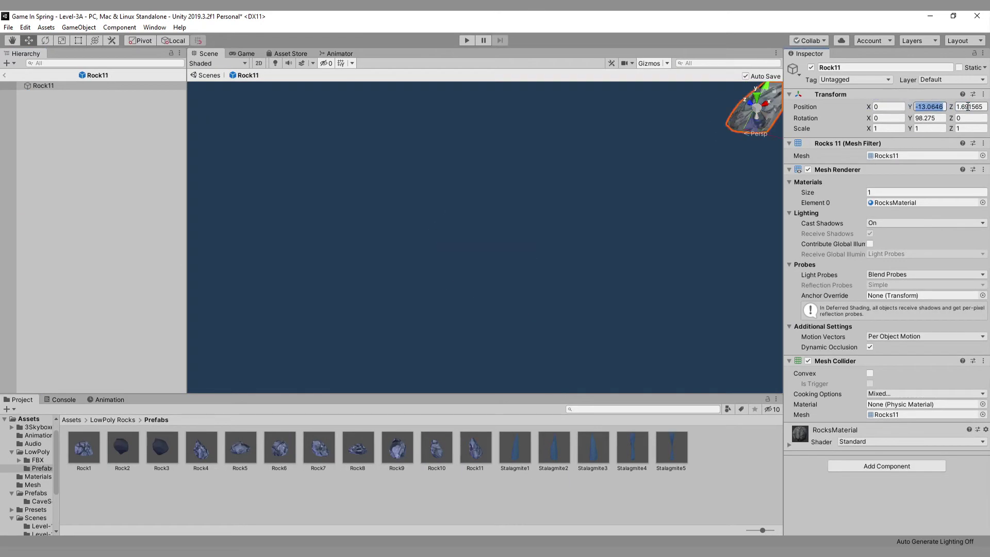
# Zero the position of the Stalagmite1, Stalagmite2 and Stalagmite3 prefabs
pyautogui.doubleClick(515, 448)
pyautogui.click(887, 106)
pyautogui.write('0')
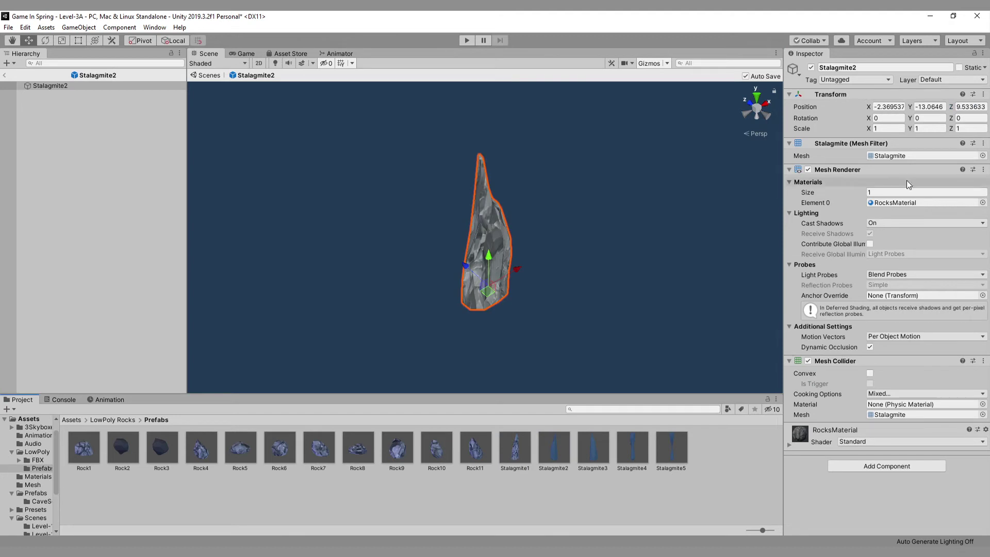
pyautogui.click(887, 106)
pyautogui.write('0')
pyautogui.doubleClick(593, 446)
pyautogui.click(889, 106)
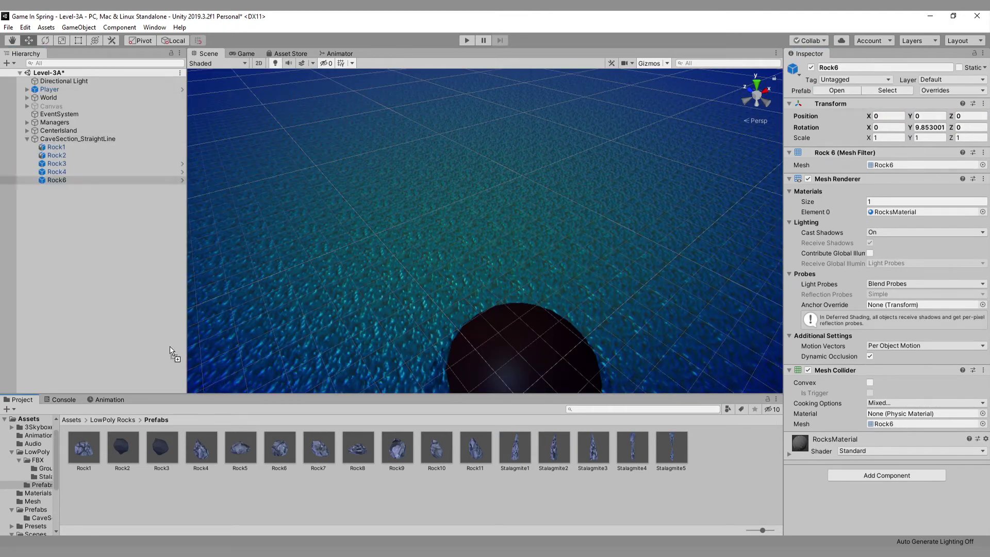
# Place the Rock1 to Rock11 prefabs inside CaveSection_StraightLine in the Level-3A scene
pyautogui.moveTo(357, 446); pyautogui.dragTo(97, 138)
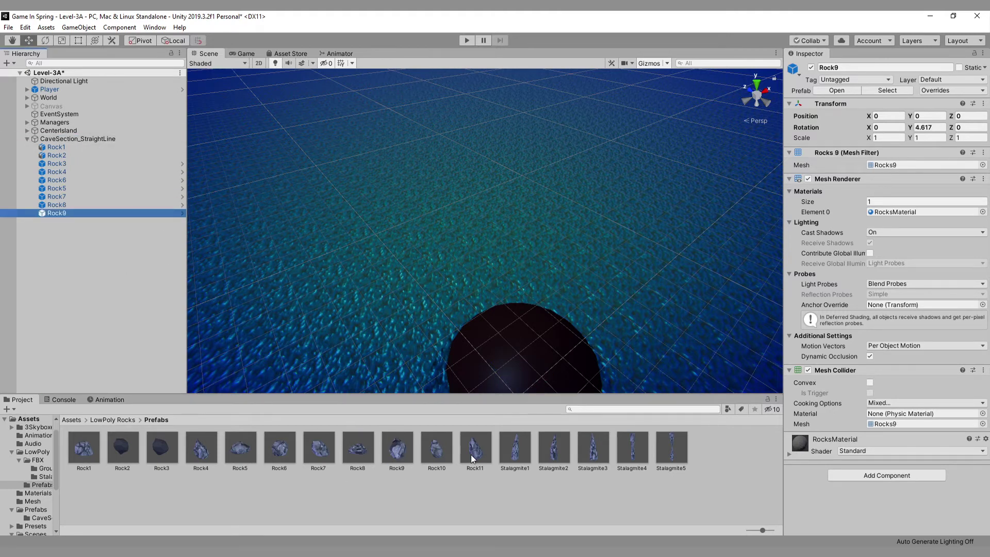
pyautogui.click(518, 453)
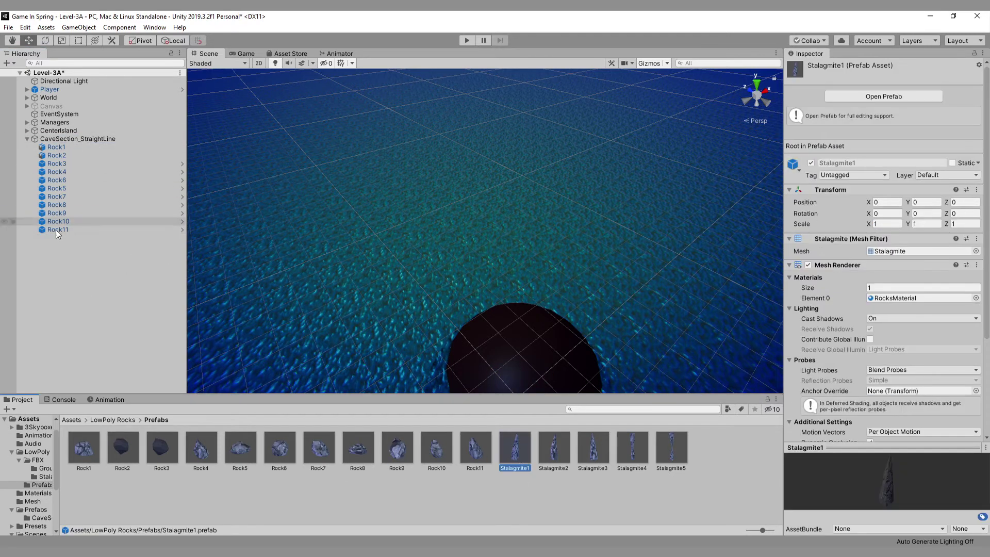
pyautogui.doubleClick(56, 230)
pyautogui.click(87, 138)
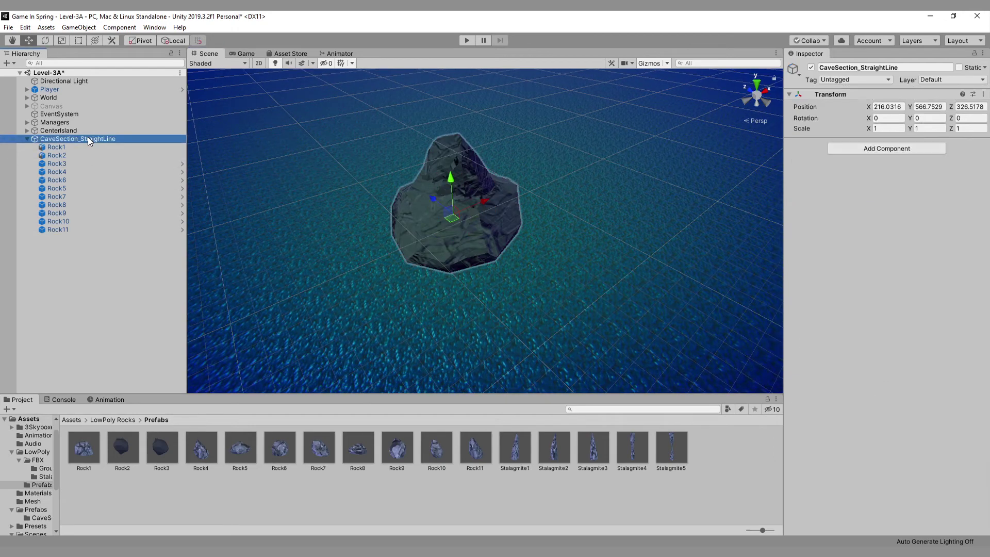
# Move Rock2, Rock3 and Rock4 apart from the overlapping rock pile and enlarge Rock3
pyautogui.click(67, 147)
pyautogui.keyDown('alt'); pyautogui.moveTo(469, 253); pyautogui.dragTo(582, 279); pyautogui.keyUp('alt')
pyautogui.scroll(5, 430, 232)
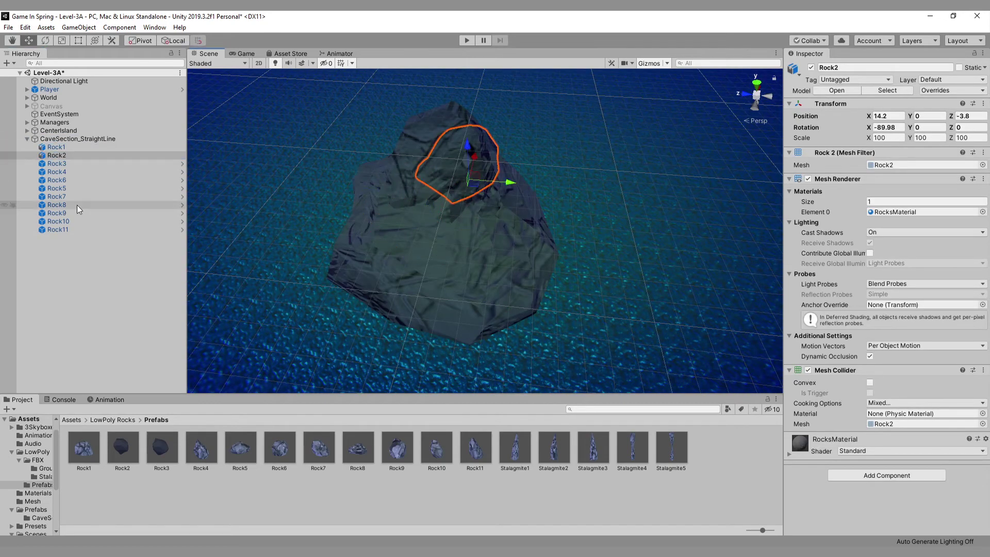
pyautogui.moveTo(555, 200); pyautogui.dragTo(624, 215)
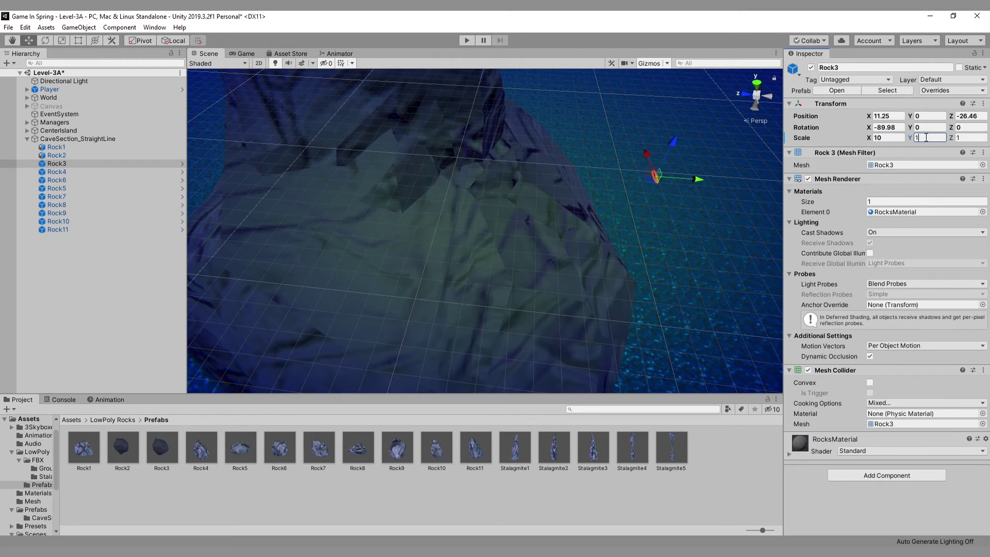
pyautogui.click(58, 172)
pyautogui.scroll(-3, 428, 232)
pyautogui.moveTo(428, 231); pyautogui.dragTo(277, 161)
# Move Rock6, Rock5 and Rock7 out of the pile, placing Rock7 at about X -25.13, Z -10.92
pyautogui.click(72, 181)
pyautogui.click(65, 189)
pyautogui.scroll(-3, 430, 244)
pyautogui.moveTo(430, 245); pyautogui.dragTo(485, 233, button='middle')
pyautogui.moveTo(487, 231); pyautogui.dragTo(541, 352)
pyautogui.click(60, 197)
pyautogui.scroll(-3, 487, 232)
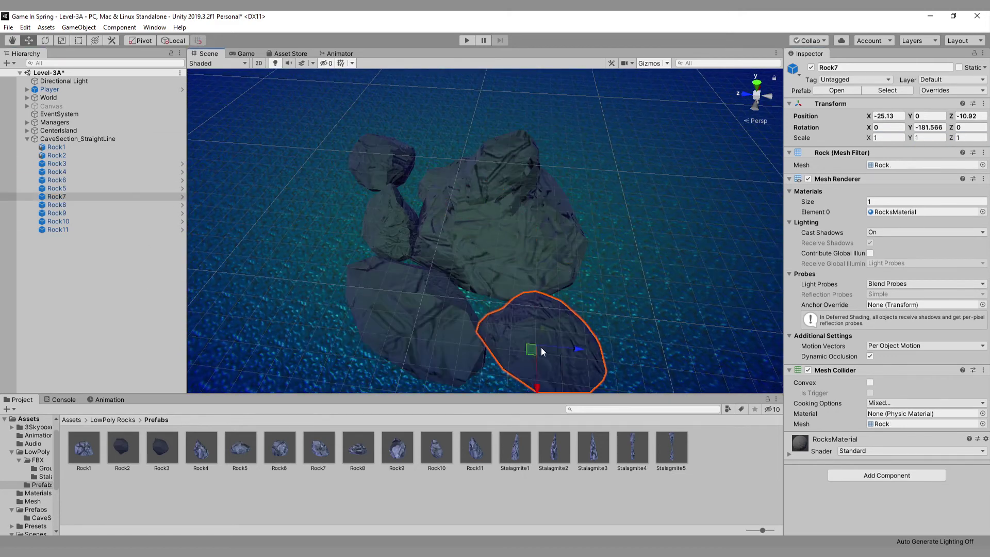
# Spread Rock9, Rock10 and Rock11 out, placing Rock10 at about X -13.68, Z -0.81
pyautogui.doubleClick(118, 213)
pyautogui.click(60, 220)
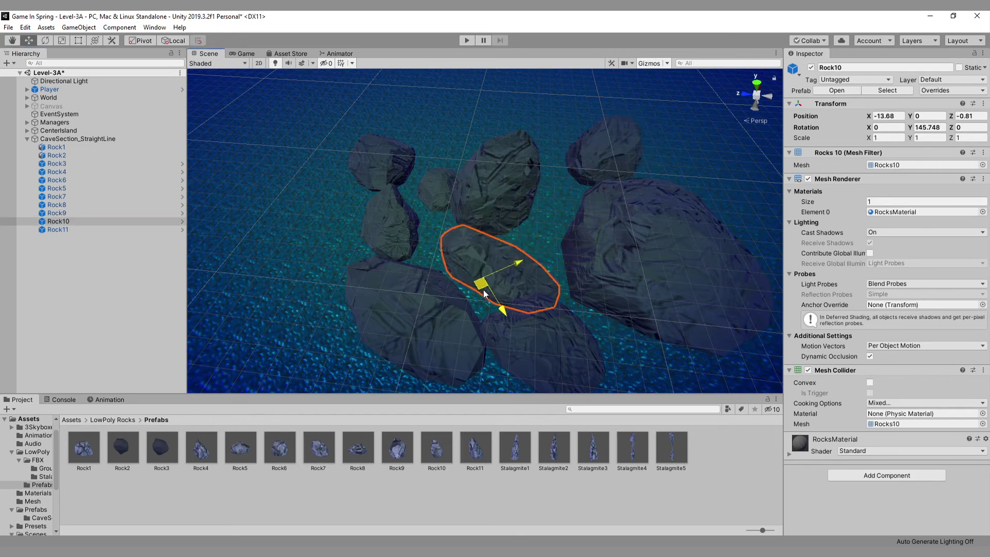
pyautogui.moveTo(492, 228); pyautogui.dragTo(340, 277)
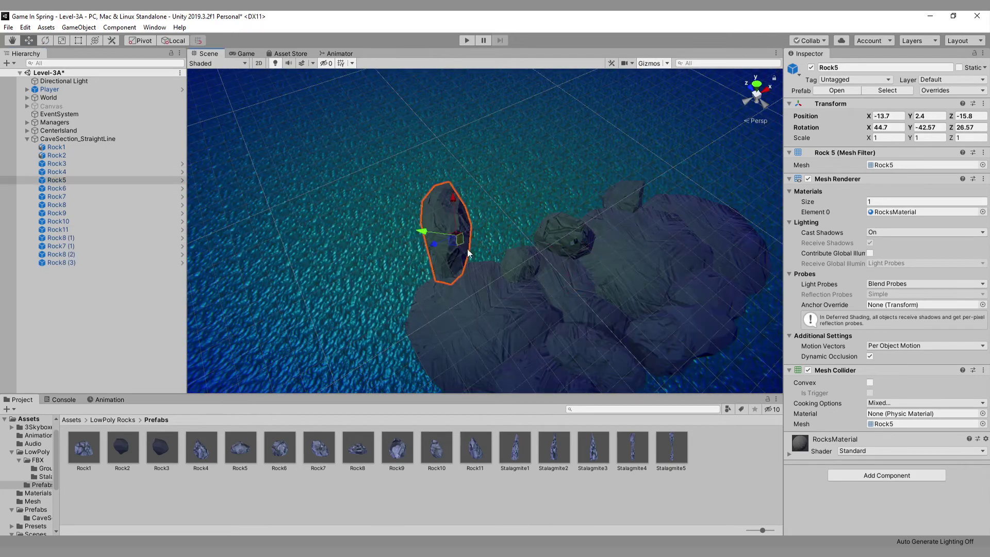
# Fit duplicates of Rock5 and Rock11 into the rock formation, with the Rock11 copy at about 33.7, -6.5, -44.2
pyautogui.keyDown('alt'); pyautogui.moveTo(453, 244); pyautogui.dragTo(560, 135); pyautogui.keyUp('alt')
pyautogui.moveTo(559, 135); pyautogui.dragTo(544, 142)
pyautogui.keyDown('alt'); pyautogui.moveTo(544, 143); pyautogui.dragTo(634, 231); pyautogui.keyUp('alt')
pyautogui.moveTo(634, 232); pyautogui.dragTo(727, 273, button='middle')
pyautogui.click(571, 178)
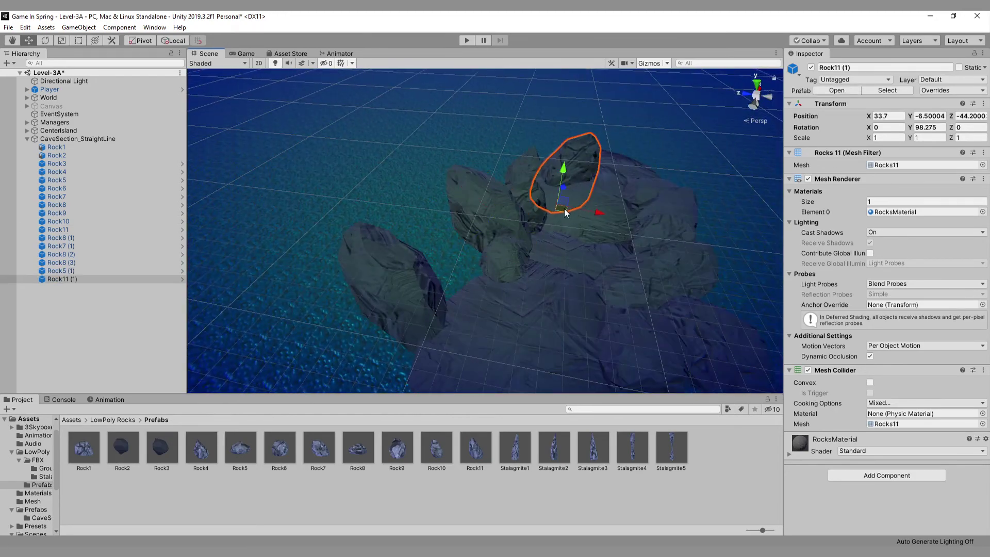
# Duplicate Rock2, Rock6, Rock9 and Rock10 together and move the copies along the rock formation
pyautogui.click(648, 263)
pyautogui.moveTo(648, 264); pyautogui.dragTo(608, 202, button='middle')
pyautogui.keyDown('shift'); pyautogui.click(541, 291); pyautogui.keyUp('shift')
pyautogui.moveTo(637, 147); pyautogui.dragTo(465, 229, button='middle')
pyautogui.hotkey('ctrl', 'd')
pyautogui.moveTo(433, 249); pyautogui.dragTo(467, 224)
pyautogui.keyDown('alt'); pyautogui.moveTo(468, 224); pyautogui.dragTo(524, 212); pyautogui.keyUp('alt')
pyautogui.moveTo(524, 212); pyautogui.dragTo(574, 252, button='middle')
# Rotate the four duplicated rocks about X and to 129.05 about Y, and reposition them on the formation
pyautogui.moveTo(910, 127); pyautogui.dragTo(163, 168)
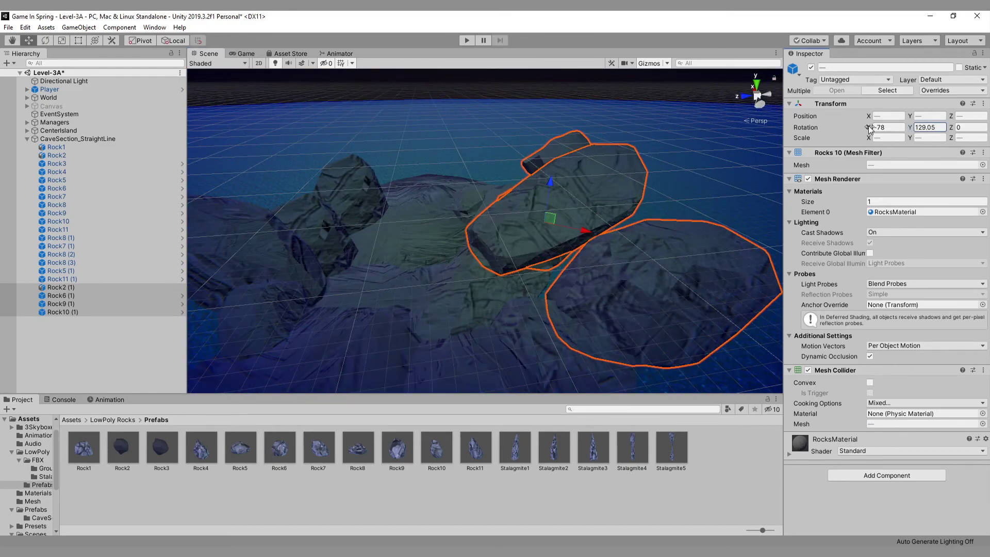
pyautogui.moveTo(870, 129); pyautogui.dragTo(804, 129)
pyautogui.moveTo(618, 232); pyautogui.dragTo(464, 206, button='right')
pyautogui.click(592, 216)
pyautogui.moveTo(580, 173); pyautogui.dragTo(487, 282)
# Delete the duplicated rock Rock2 (1) from the cave section
pyautogui.click(439, 218)
pyautogui.click(507, 193)
pyautogui.moveTo(439, 218); pyautogui.dragTo(441, 309, button='right')
pyautogui.press('Delete')
# Duplicate Rock5 and move the copy to about -10.47, 9.3, -27.89
pyautogui.click(441, 309)
pyautogui.hotkey('ctrl', 'd')
pyautogui.moveTo(384, 297); pyautogui.dragTo(458, 229)
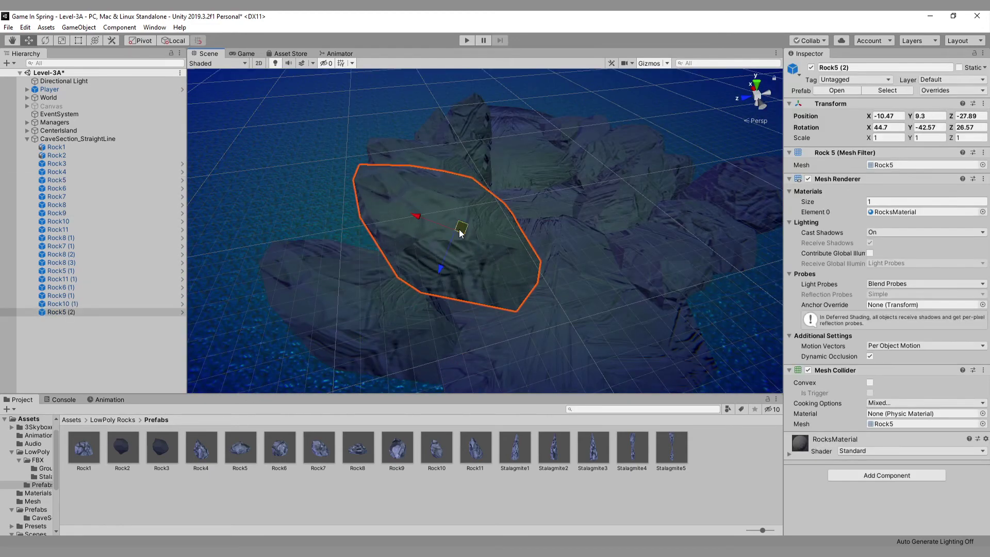
# Rotate Rock5 (2) to X -37.9 and Z -116.3 and seat it at about -13.97, 3.78, -29.69
pyautogui.moveTo(950, 127); pyautogui.dragTo(983, 128)
pyautogui.moveTo(869, 128); pyautogui.dragTo(888, 133)
pyautogui.moveTo(910, 117); pyautogui.dragTo(908, 119)
pyautogui.moveTo(951, 117); pyautogui.dragTo(497, 138)
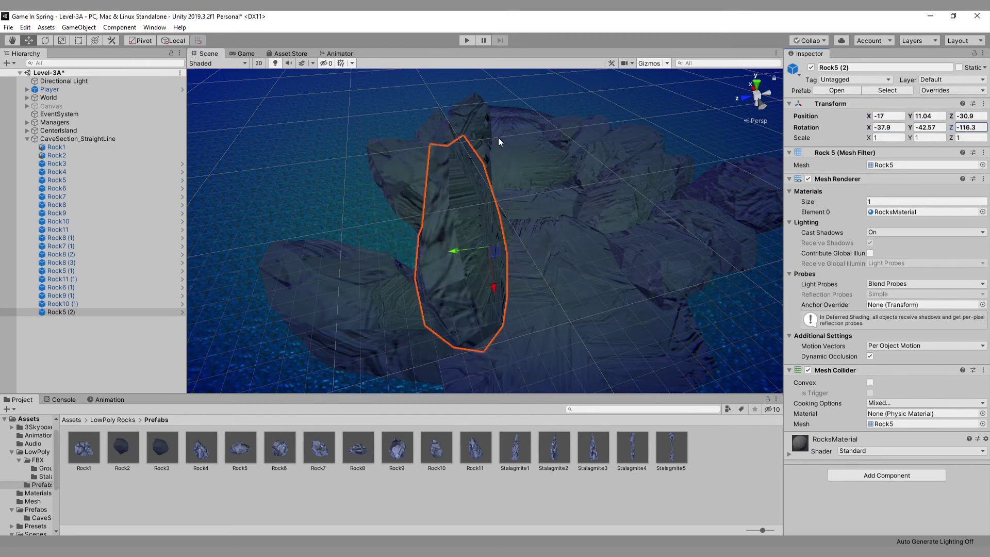
pyautogui.moveTo(494, 252)
pyautogui.mouseDown()
pyautogui.moveTo(450, 233)
pyautogui.moveTo(499, 258)
pyautogui.mouseUp()
pyautogui.moveTo(499, 258); pyautogui.dragTo(484, 226, button='right')
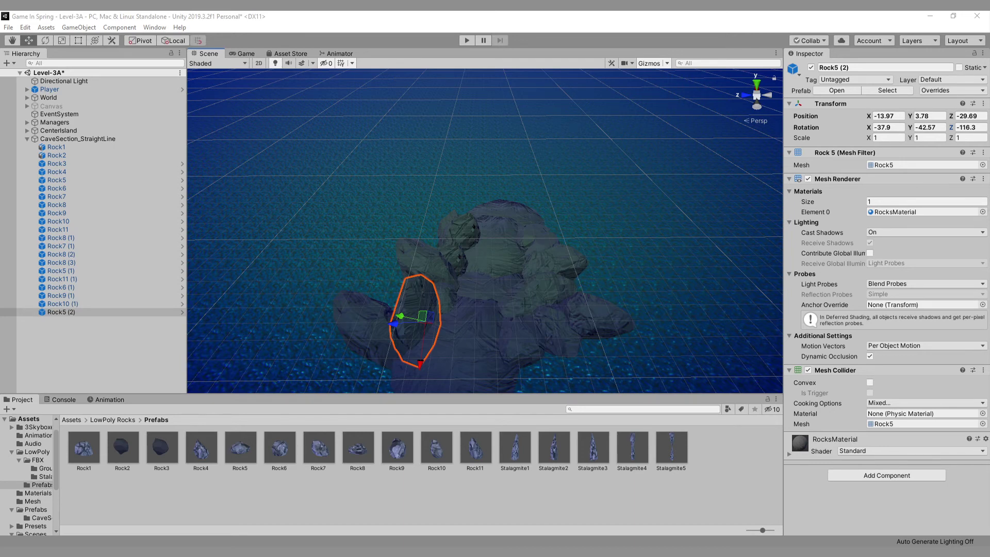
# Create a Terrain object at the root of the Level-3A scene
pyautogui.rightClick(81, 243)
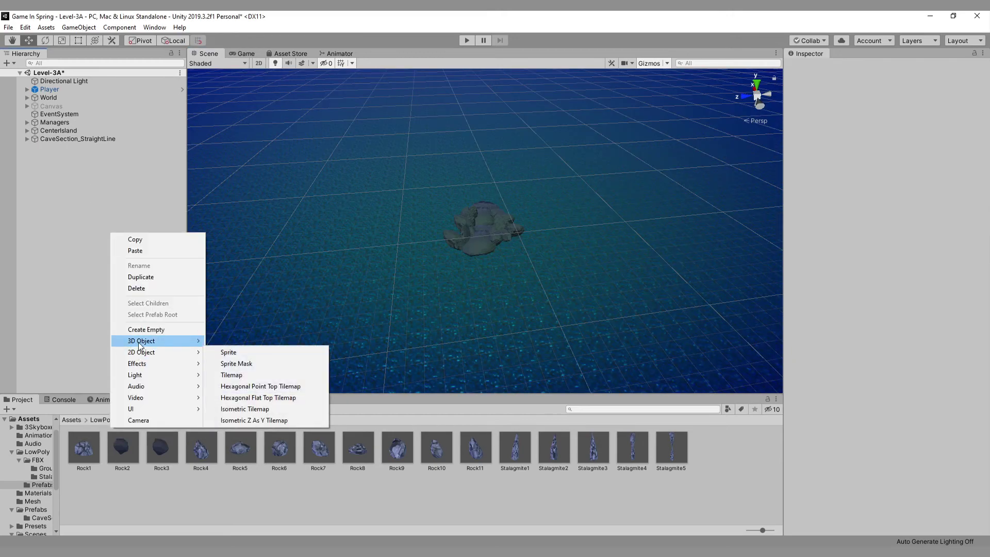
pyautogui.click(222, 434)
pyautogui.moveTo(463, 327); pyautogui.dragTo(470, 180, button='middle')
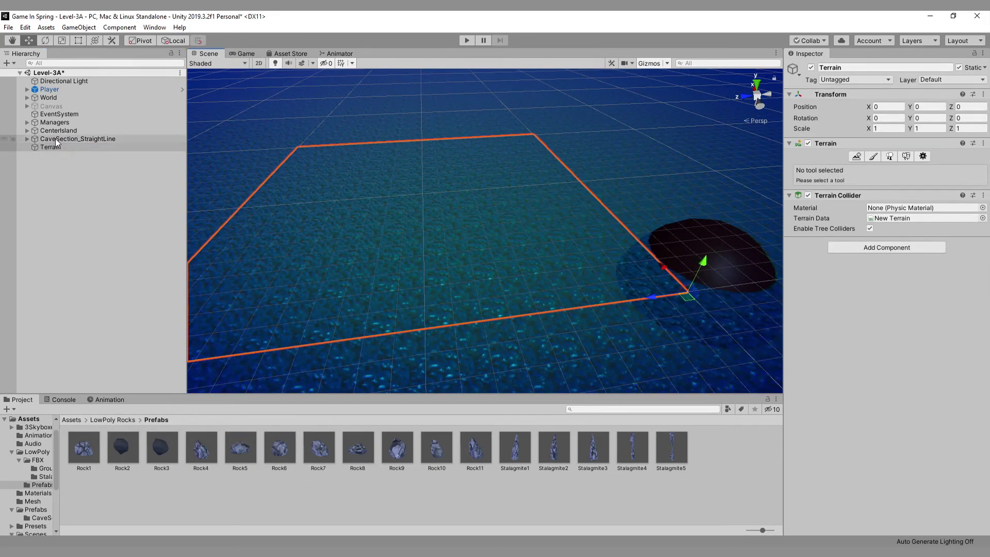
# Deactivate the World, CenterIsland and CaveSection_StraightLine objects
pyautogui.click(51, 98)
pyautogui.click(811, 68)
pyautogui.click(67, 130)
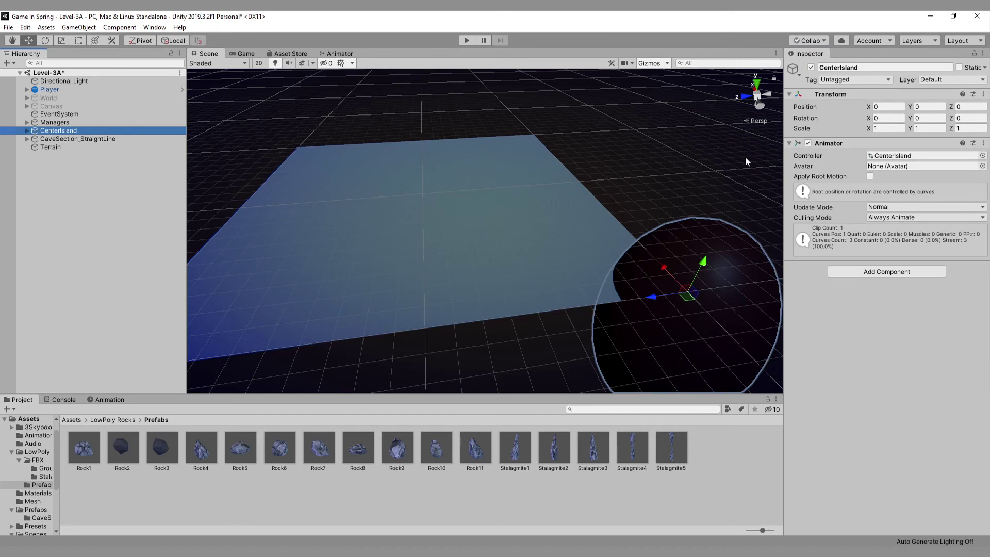
pyautogui.hotkey('alt', 'shift', 'a')
pyautogui.click(27, 131)
pyautogui.click(28, 130)
pyautogui.click(34, 138)
pyautogui.click(28, 139)
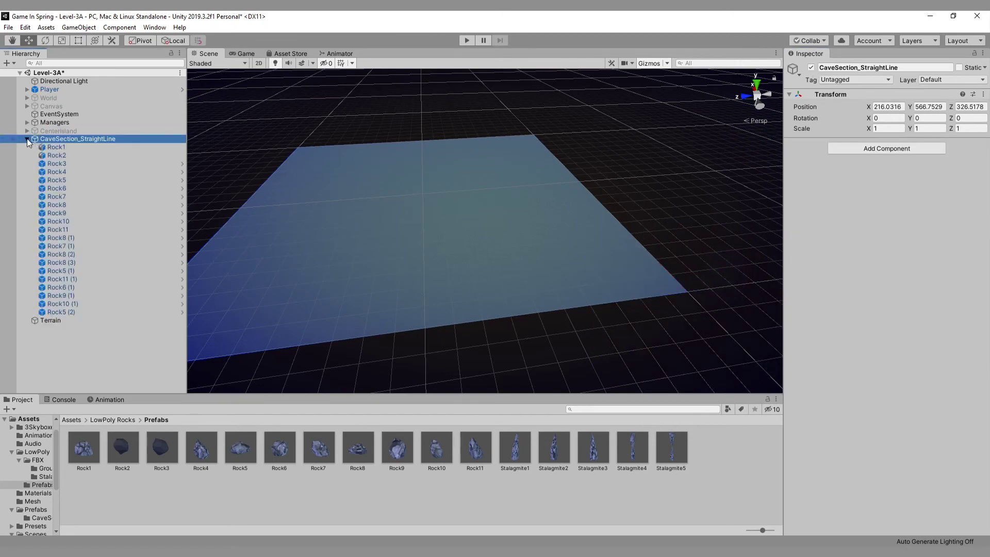
pyautogui.click(27, 139)
pyautogui.press('f')
pyautogui.click(811, 68)
# Surround the original terrain with eight neighbor terrain tiles
pyautogui.doubleClick(46, 147)
pyautogui.click(856, 156)
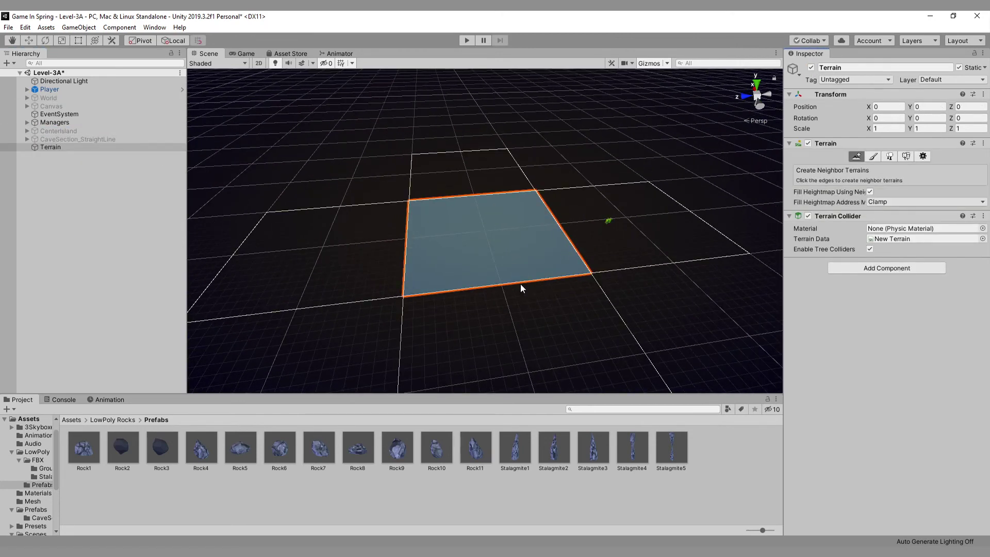
pyautogui.click(546, 309)
pyautogui.click(621, 260)
pyautogui.click(339, 262)
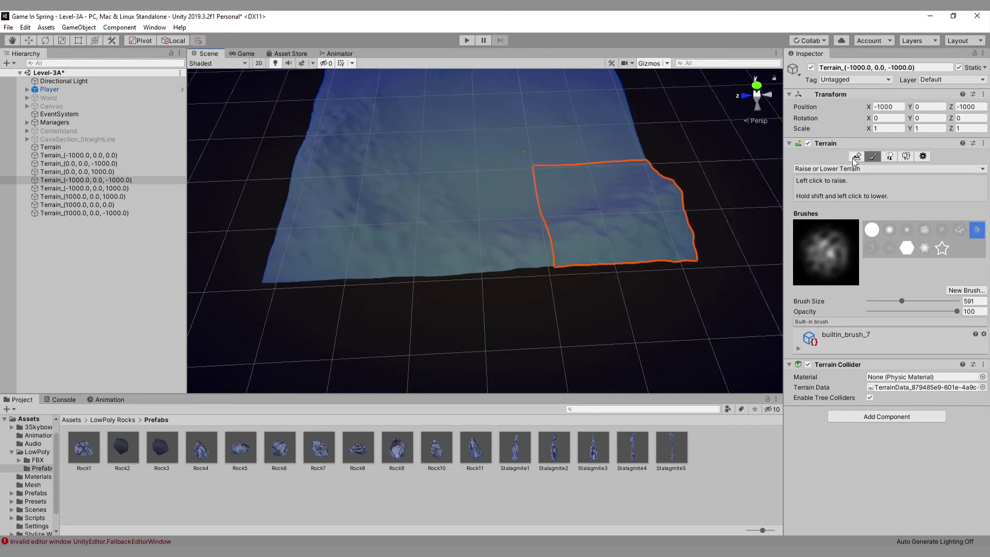
# Paint a hole in the central terrain tile using the builtin_brush_7 brush at size 591 and opacity 53.8
pyautogui.click(854, 169)
pyautogui.click(826, 192)
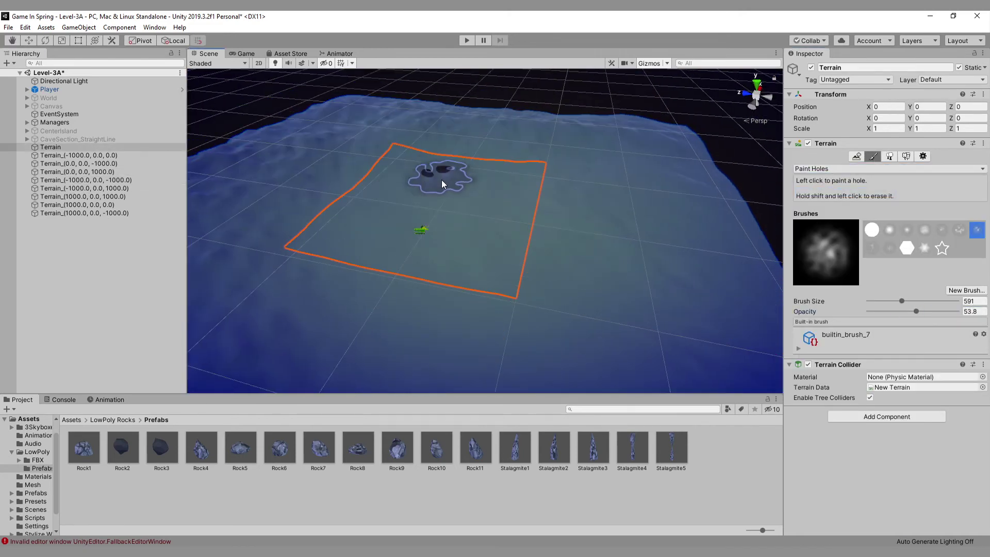
pyautogui.moveTo(442, 176); pyautogui.dragTo(435, 181)
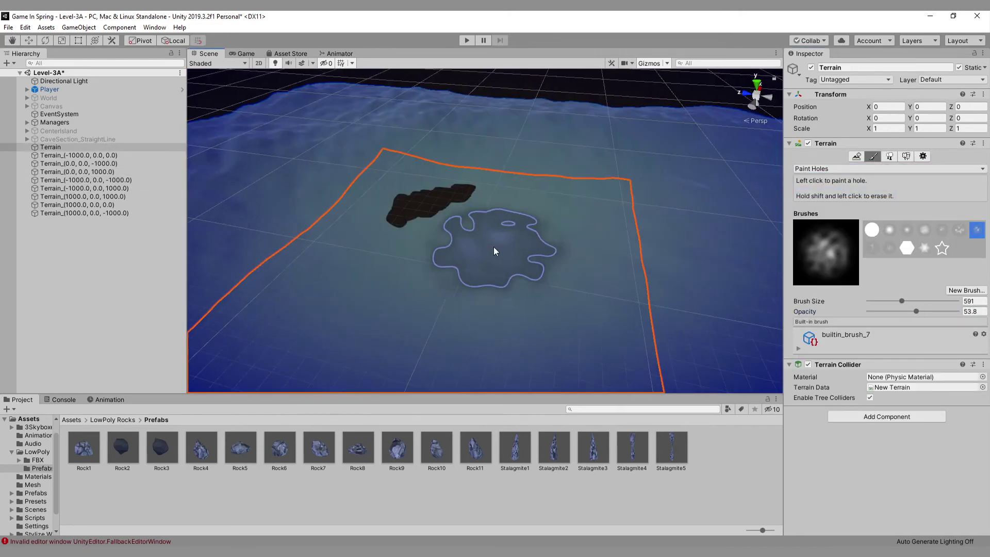
pyautogui.moveTo(490, 250)
pyautogui.mouseDown()
pyautogui.moveTo(450, 212)
pyautogui.moveTo(460, 183)
pyautogui.mouseUp()
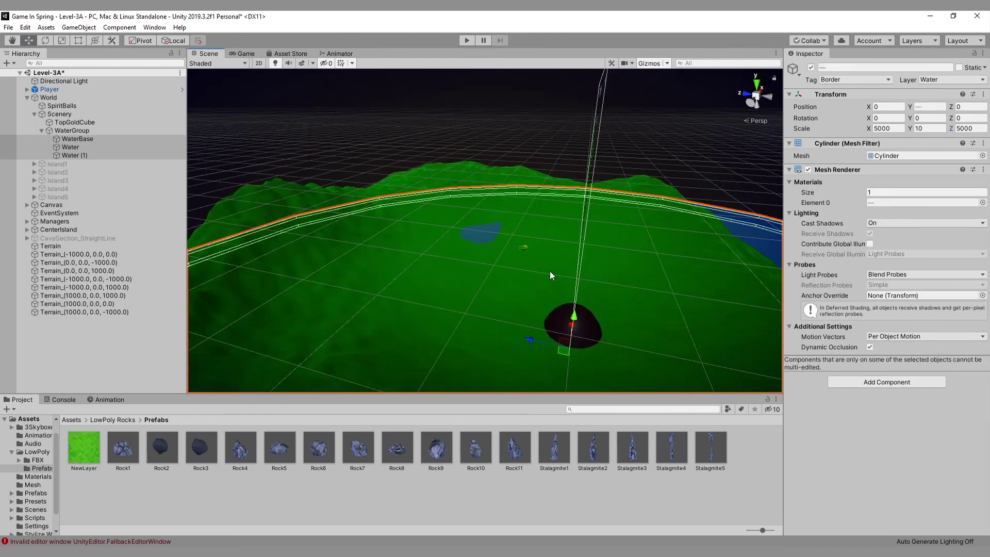
# Examine the terrain hole over the water and the root Assets folder, and select CaveSection_StraightLine
pyautogui.scroll(6, 549, 275)
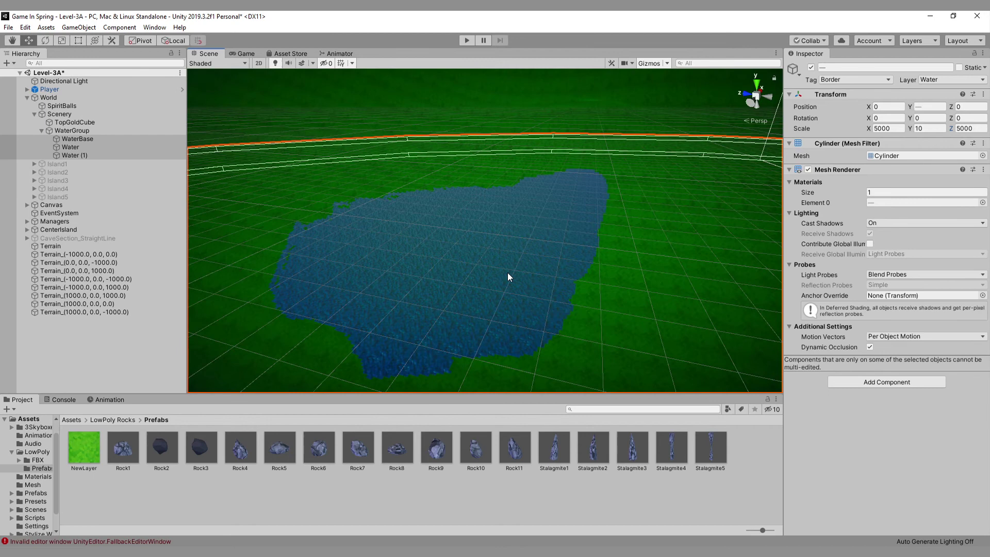
pyautogui.click(71, 419)
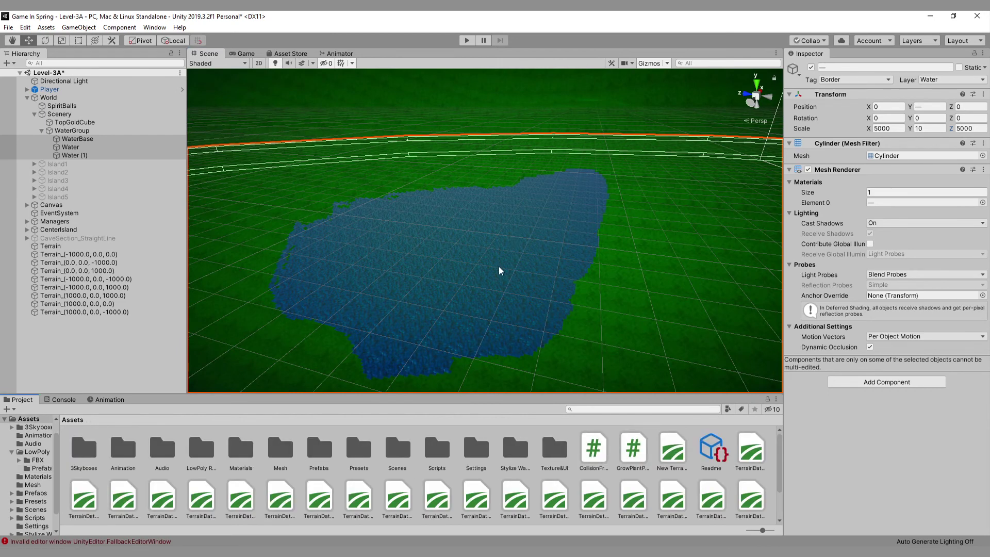
pyautogui.scroll(-10, 500, 269)
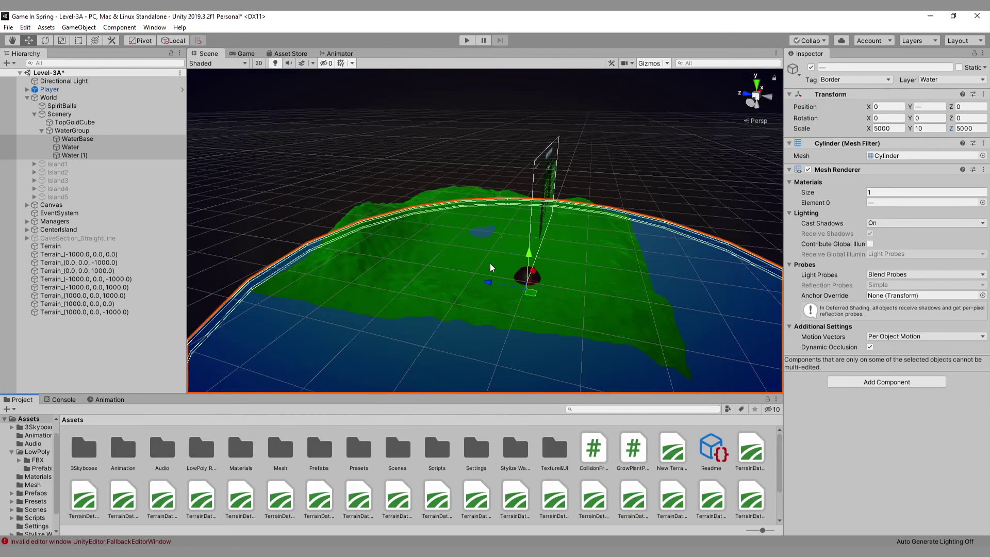
pyautogui.click(445, 285)
pyautogui.click(75, 230)
pyautogui.click(75, 238)
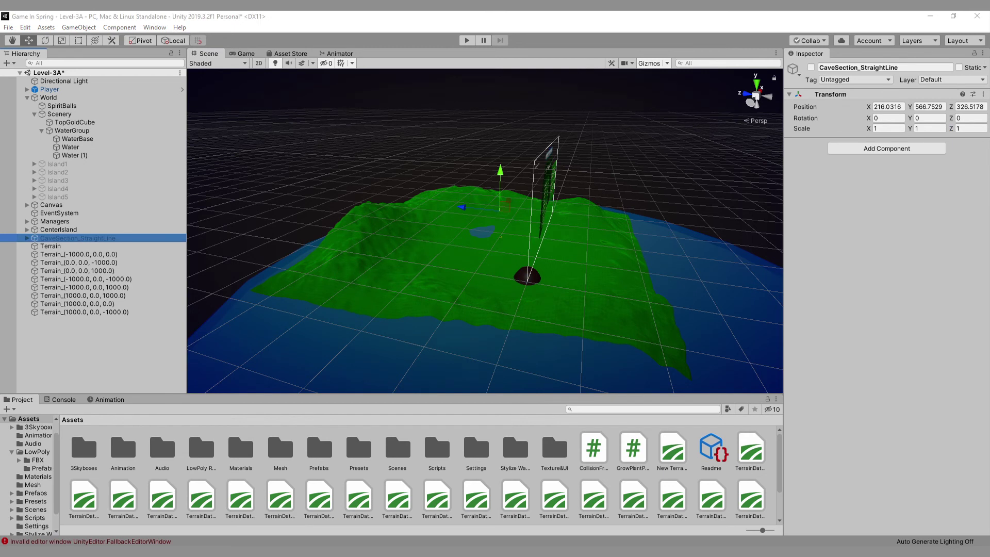